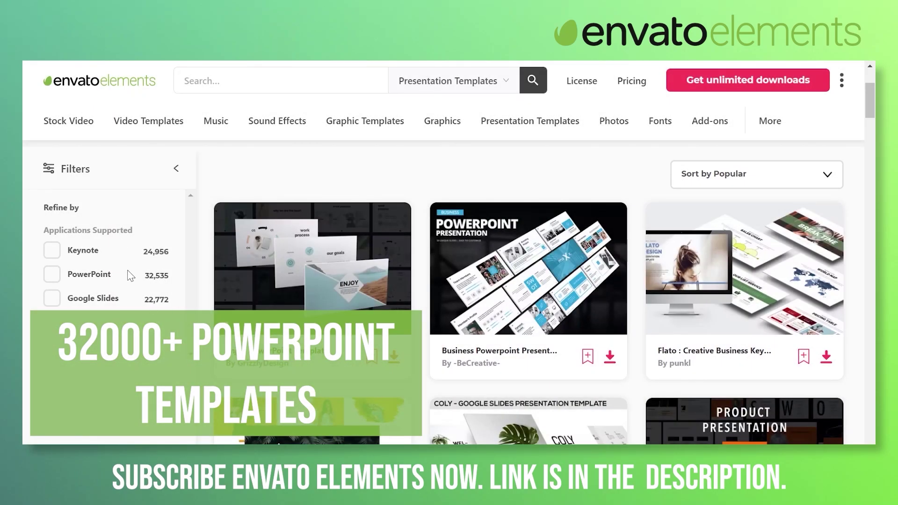
- Browse the presentation templates and show the Video Templates categories (After Effects, Premiere Pro, Final Cut Pro)
scroll(557, 293, down, 10)
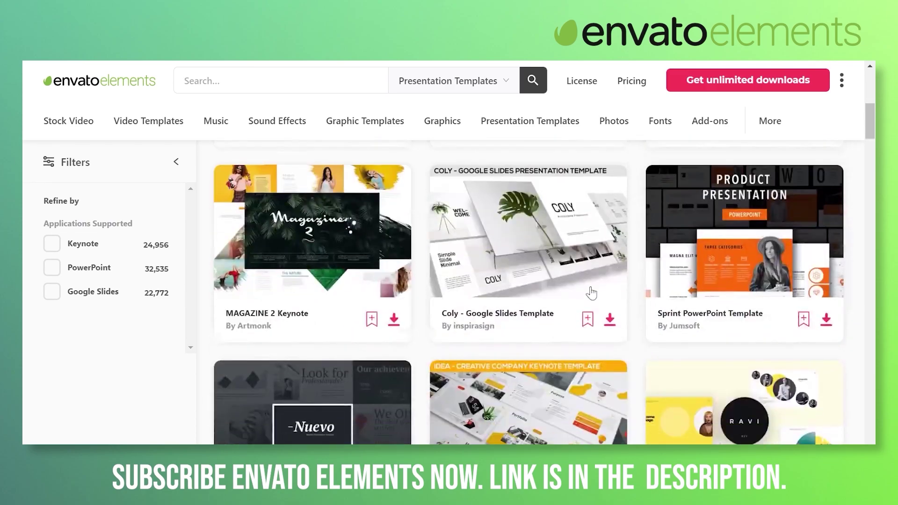
scroll(557, 292, down, 9)
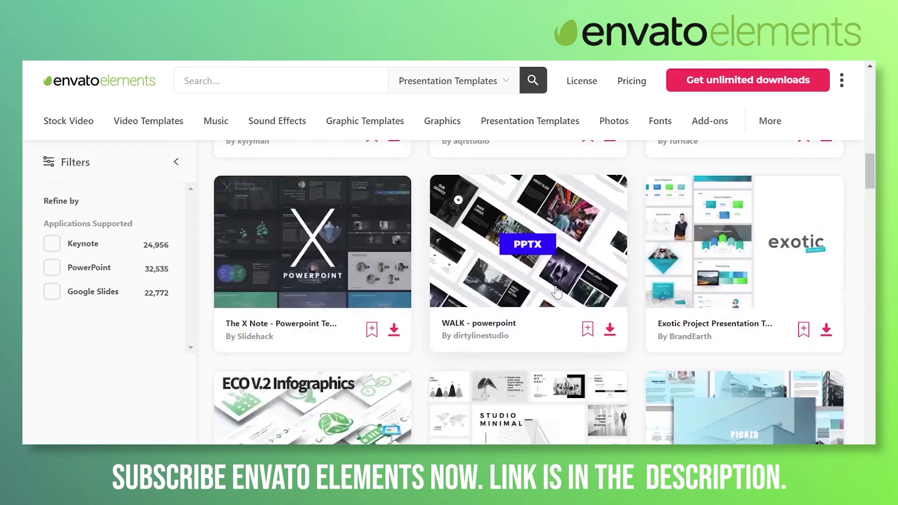
scroll(556, 293, down, 6)
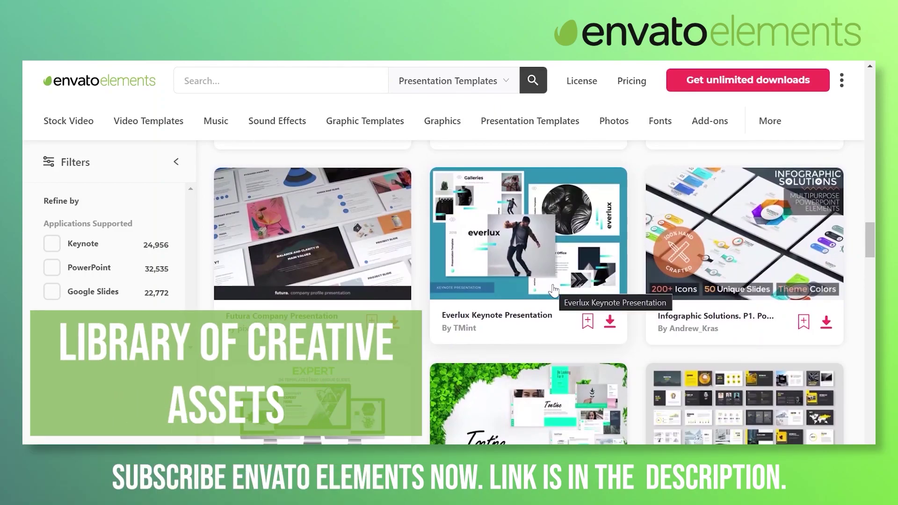
mouse_move(325, 126)
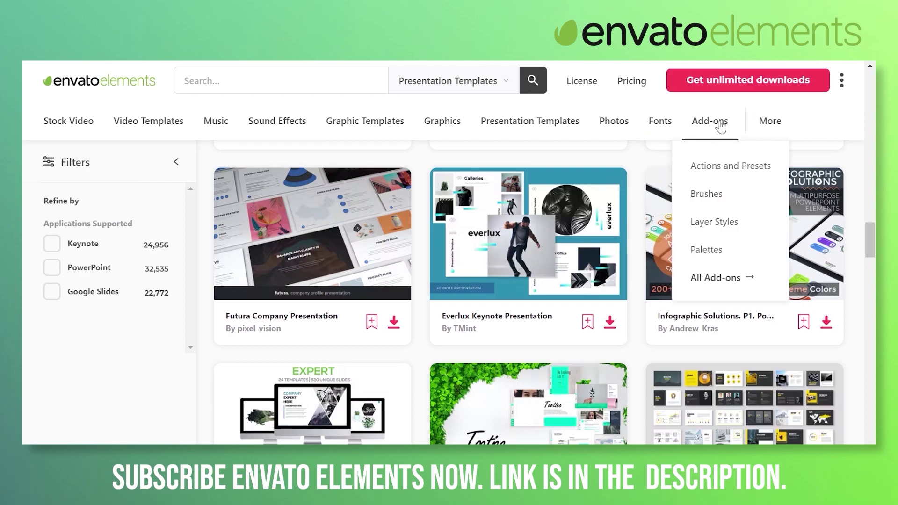
mouse_move(781, 127)
mouse_move(574, 222)
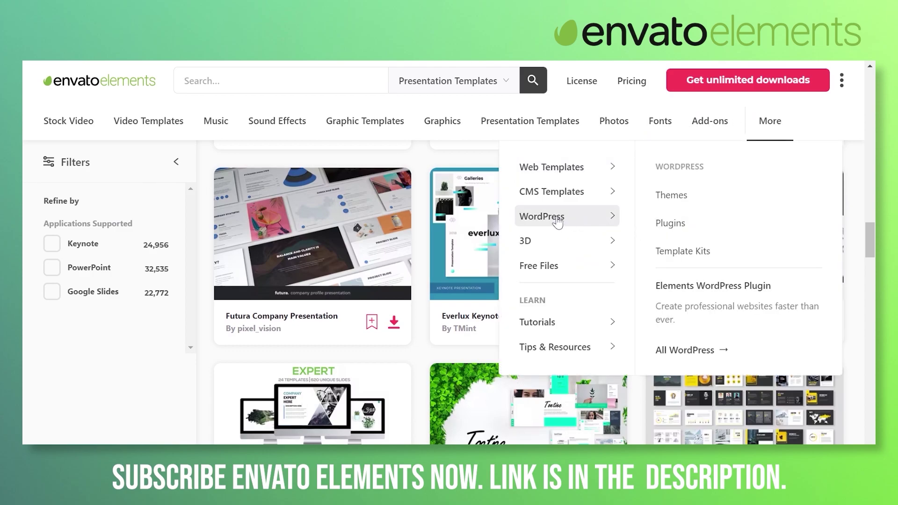
mouse_move(554, 250)
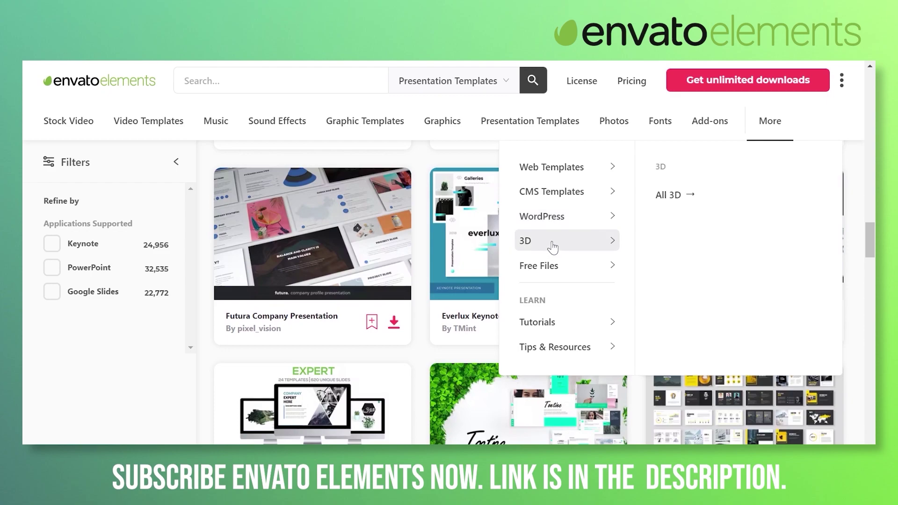
mouse_move(566, 190)
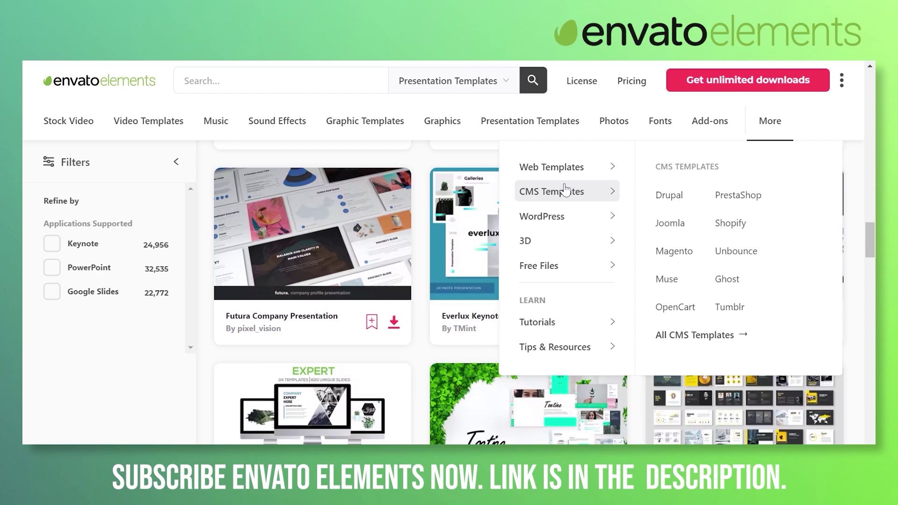
mouse_move(163, 125)
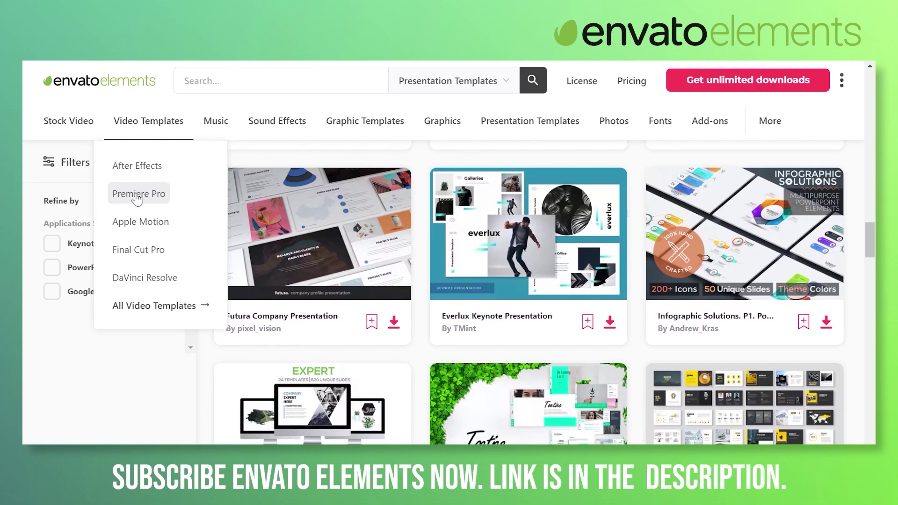
- Open Premiere Pro video templates and browse results like Business Agency Promo and Elegant Slideshow
click(136, 197)
scroll(424, 283, down, 5)
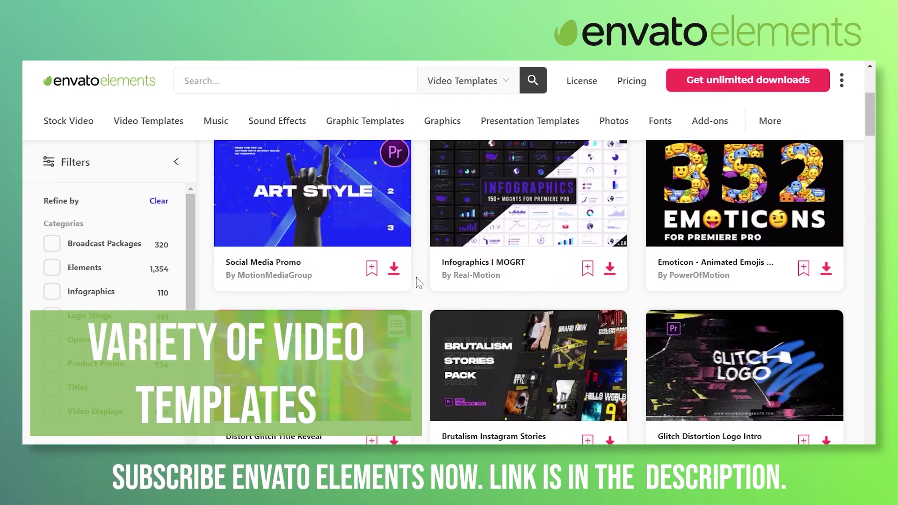
scroll(417, 279, down, 10)
scroll(417, 279, down, 10)
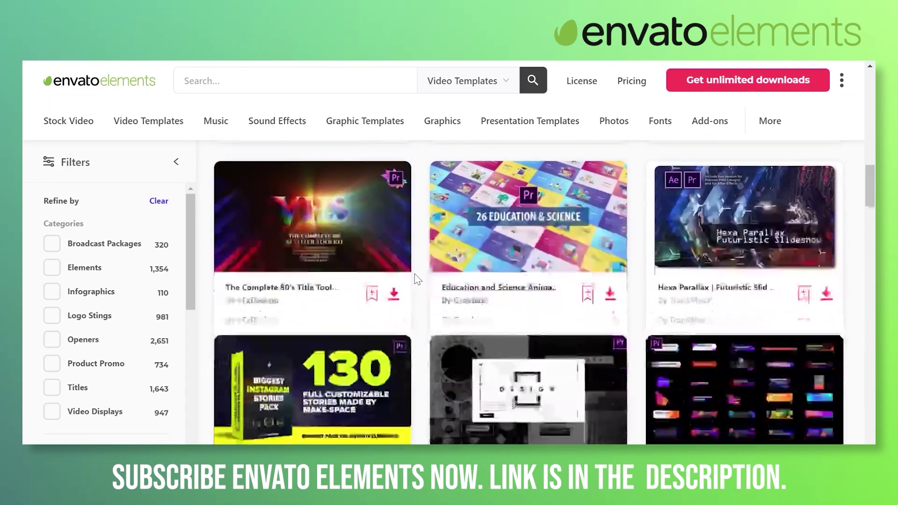
scroll(417, 279, down, 4)
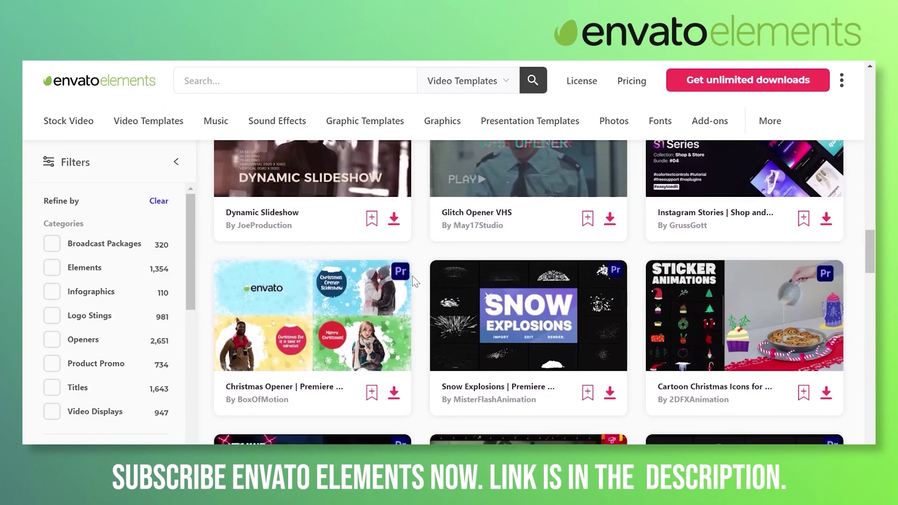
scroll(415, 281, down, 4)
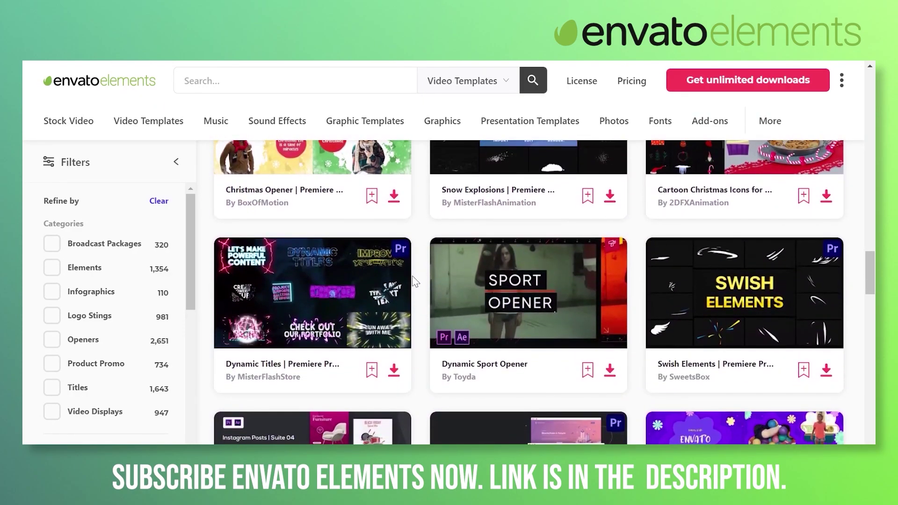
scroll(415, 282, down, 4)
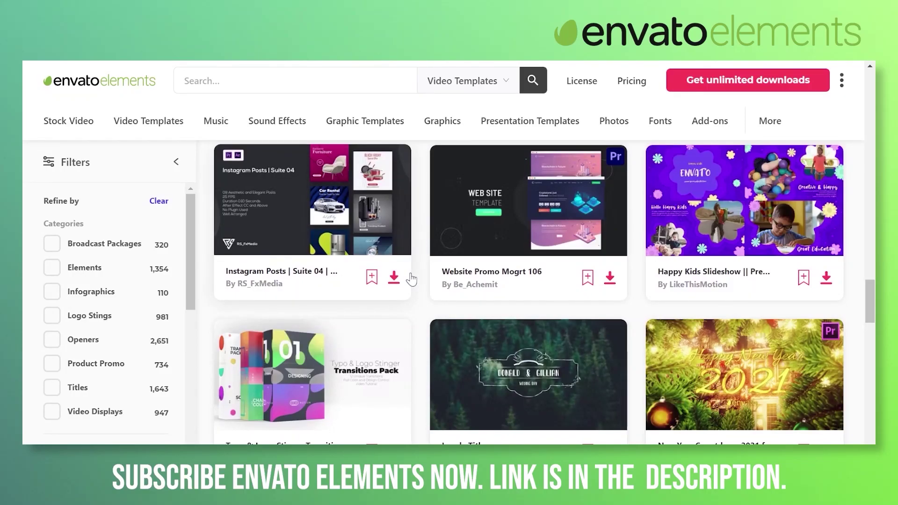
scroll(414, 285, down, 4)
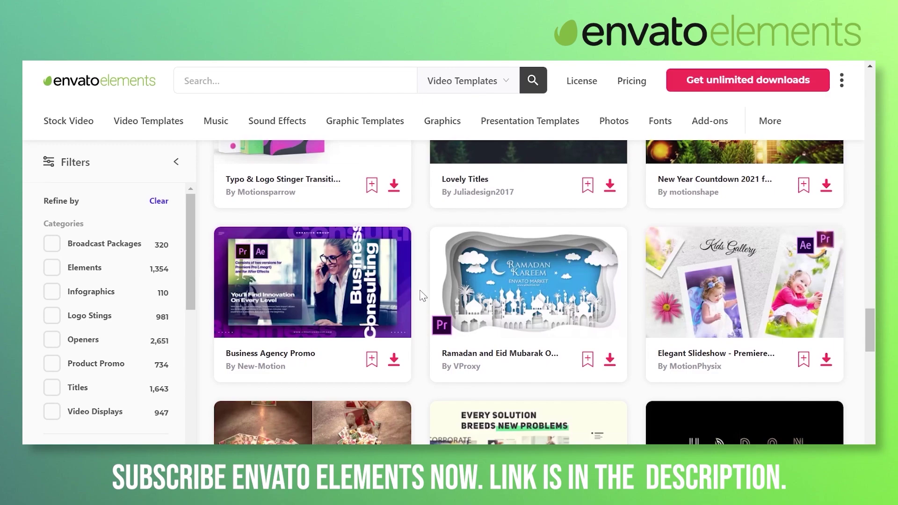
mouse_move(431, 337)
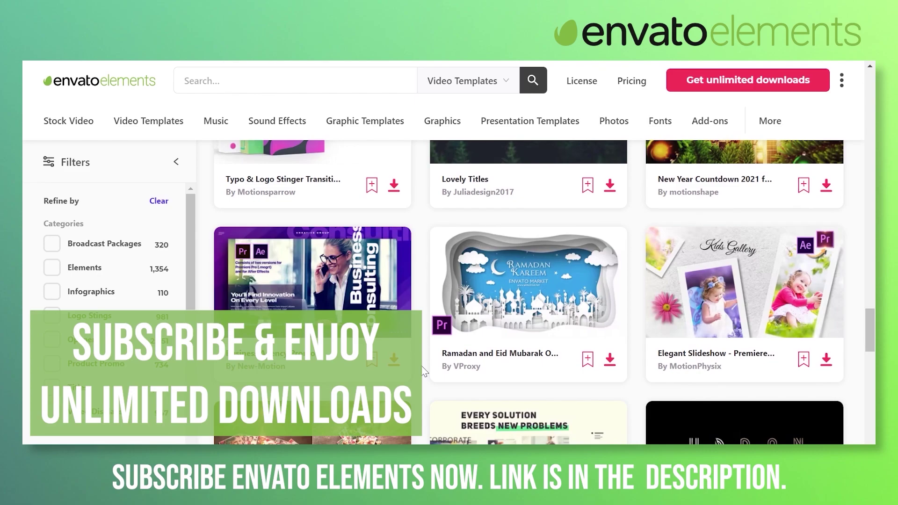
- Visit the License page, then scroll through the Stock Video footage listing
click(582, 83)
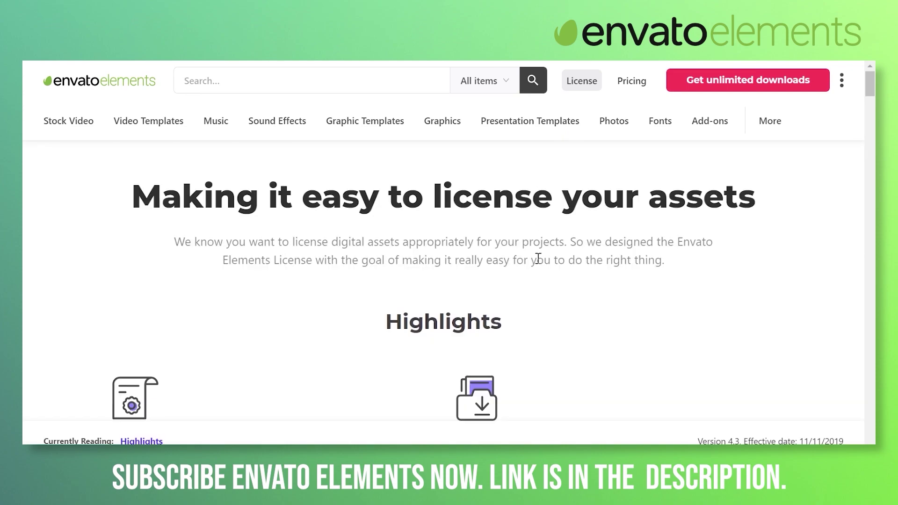
scroll(538, 259, down, 3)
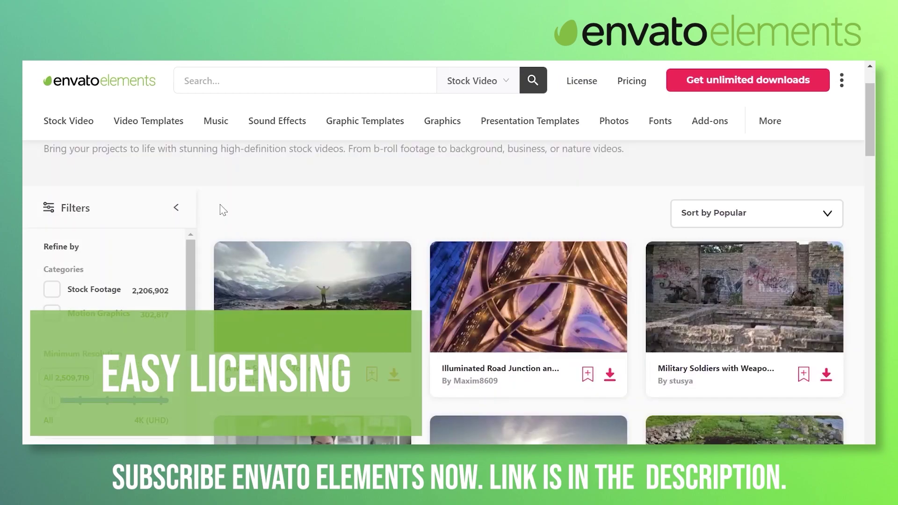
scroll(220, 203, down, 3)
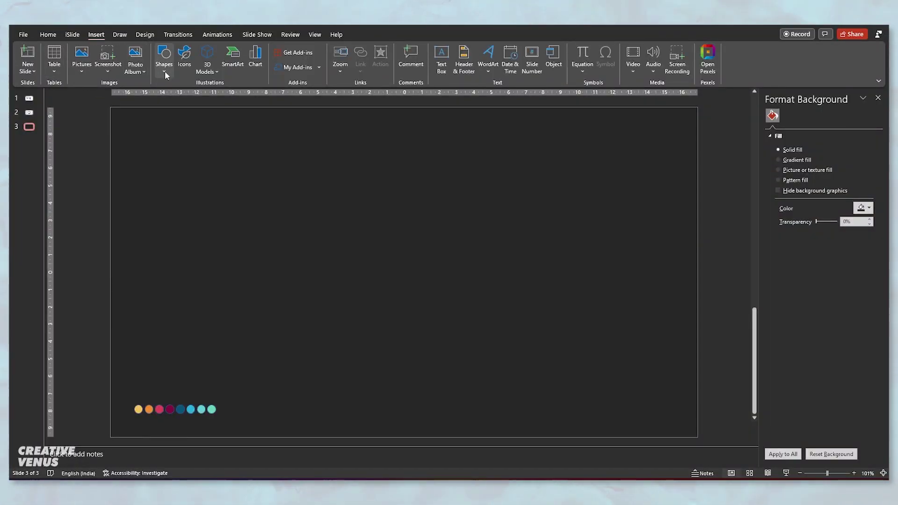
- Draw a trapezoid near the top centre, wide side up, about 5.02 × 2.91 cm
click(164, 74)
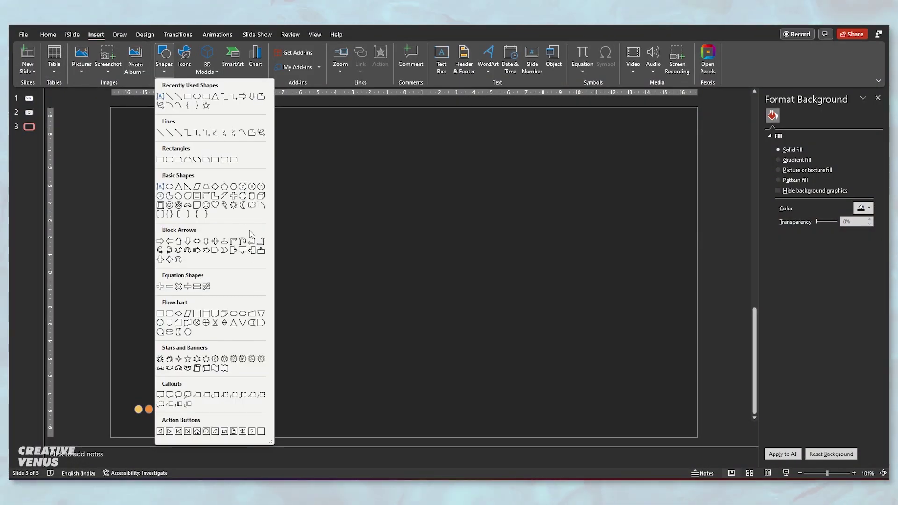
click(206, 187)
mouse_move(386, 281)
mouse_down()
mouse_move(439, 349)
mouse_move(414, 335)
mouse_move(400, 283)
mouse_up()
drag(412, 313, 431, 205)
drag(370, 204, 370, 209)
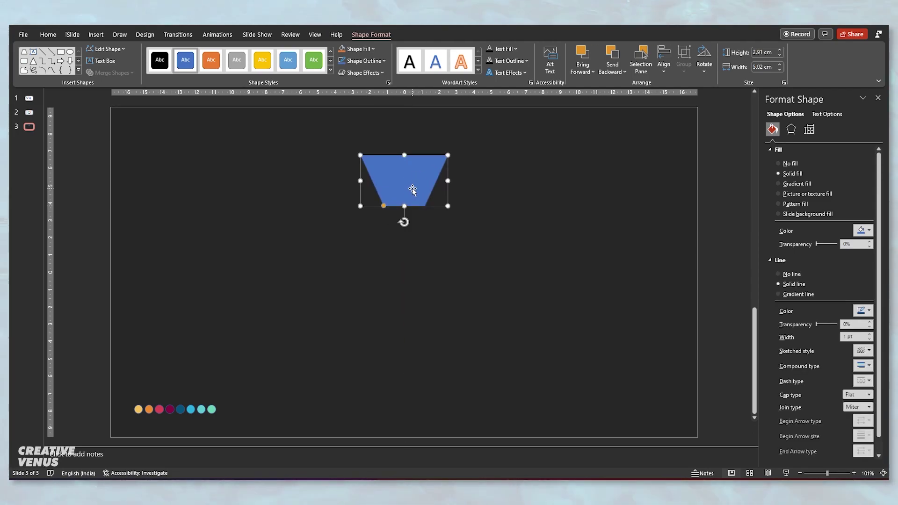
- Give the trapezoid a gradient fill with the left stop sampled from the green dot
click(798, 187)
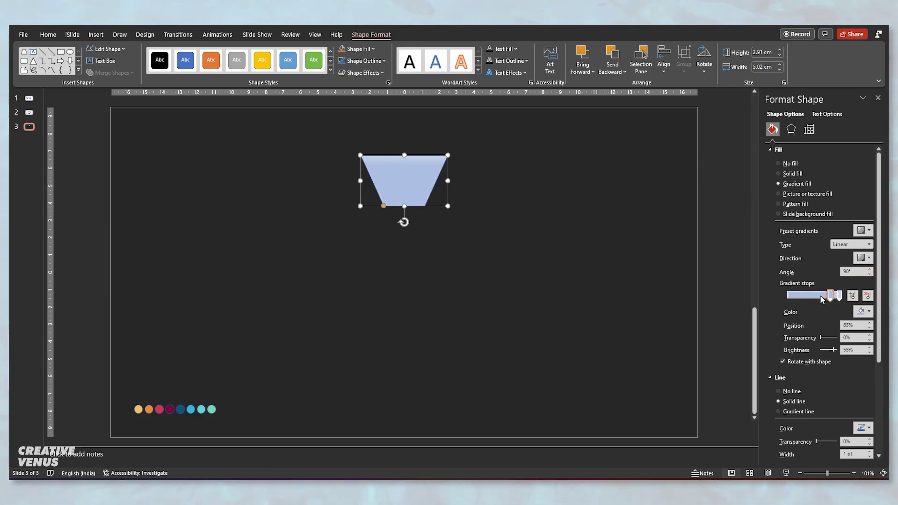
drag(830, 296, 787, 295)
click(864, 311)
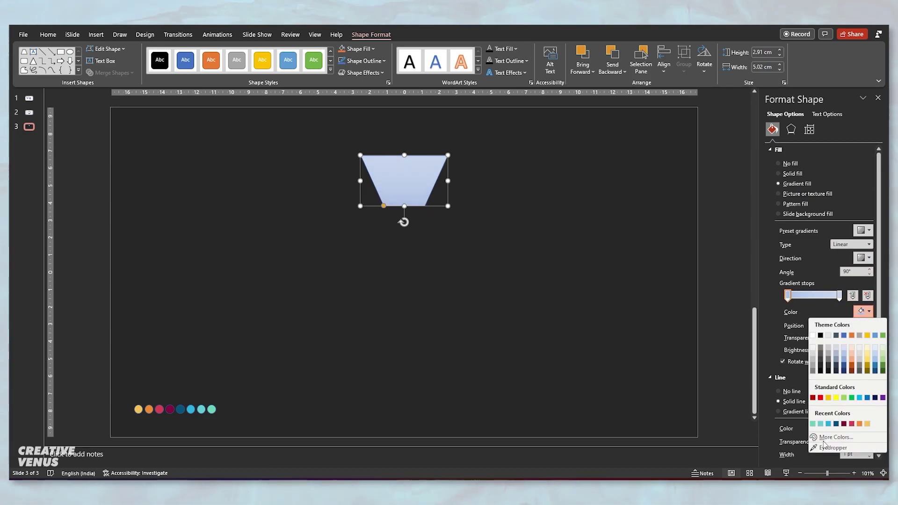
click(830, 449)
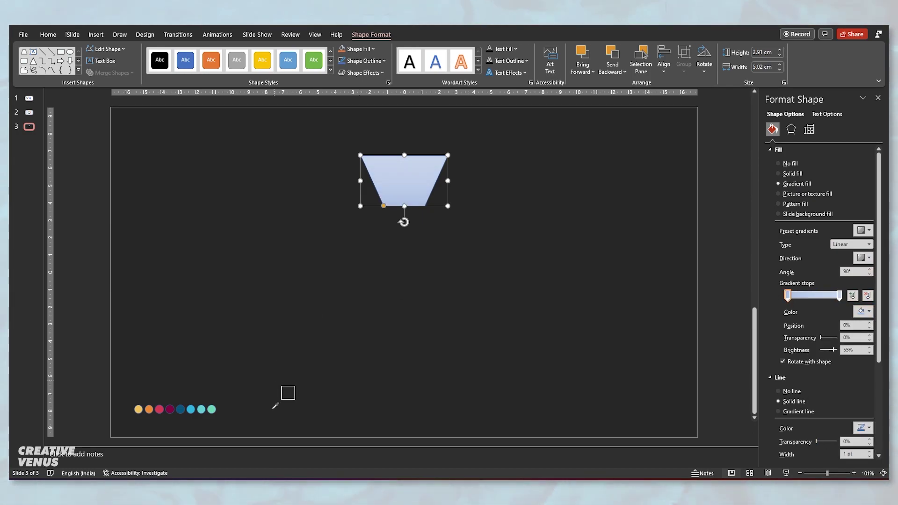
click(211, 409)
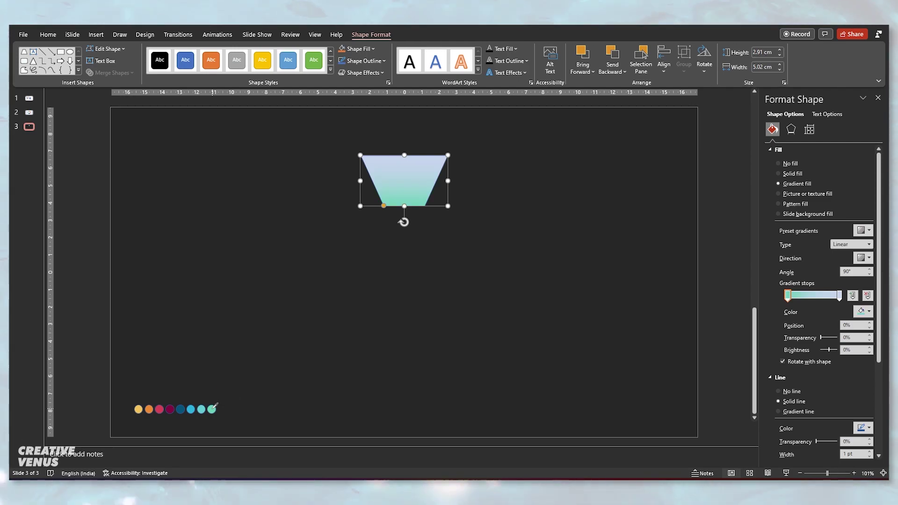
- Set the right stop to the teal dot colour, then darken it to #2C8C73
click(839, 295)
click(864, 311)
click(823, 448)
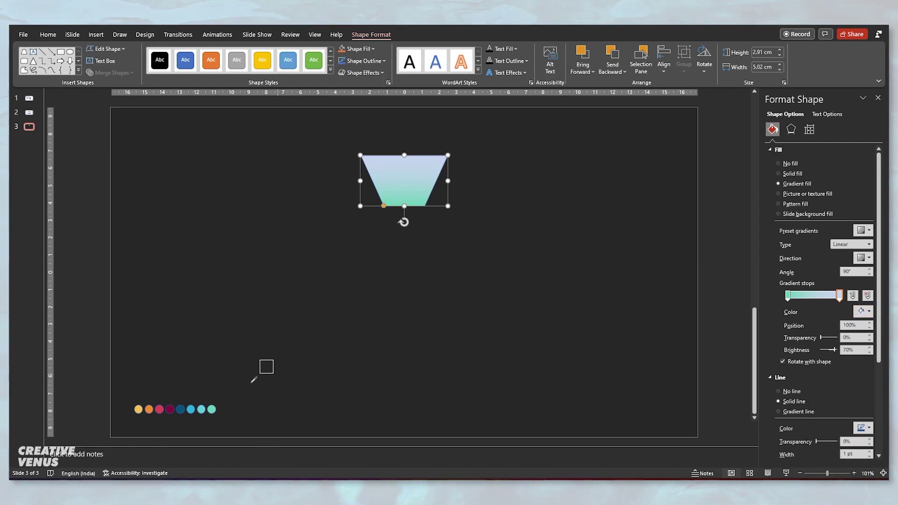
click(860, 310)
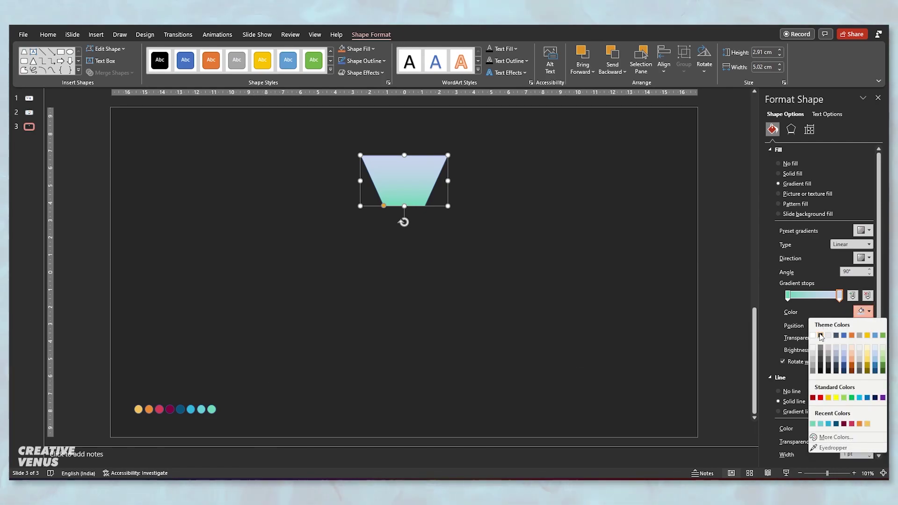
click(823, 448)
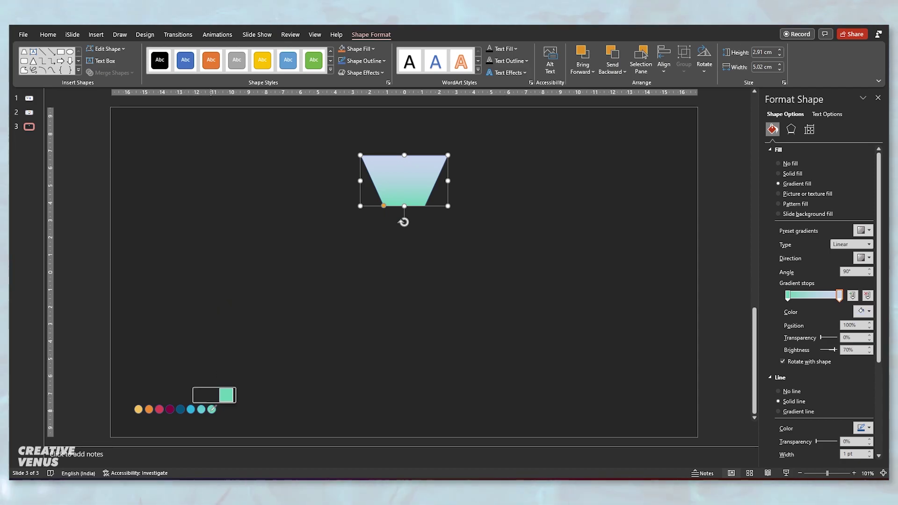
click(211, 409)
click(868, 312)
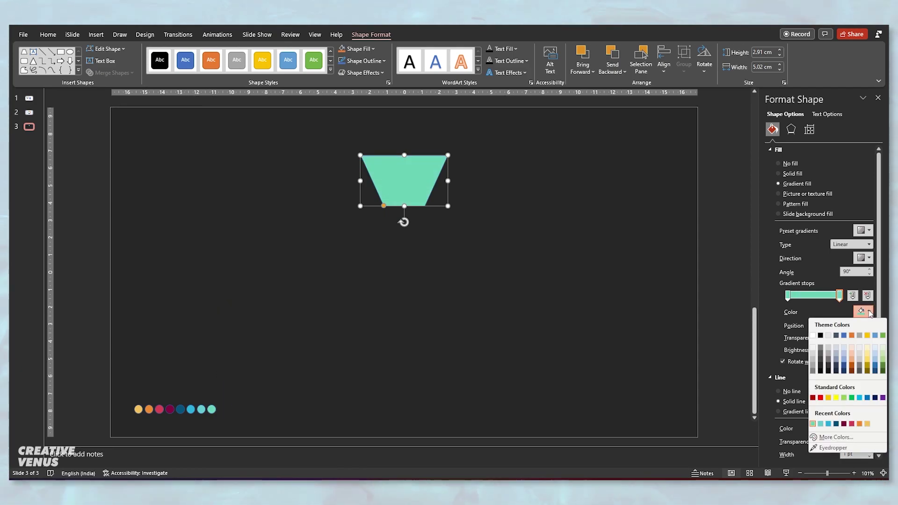
click(836, 437)
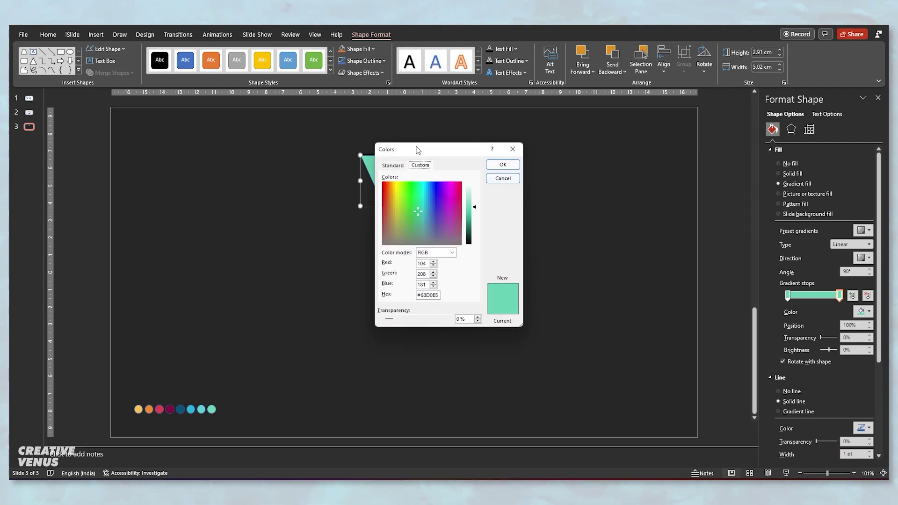
drag(476, 210, 475, 222)
- Apply the darker stop colour, then duplicate the trapezoid with Ctrl+D and move the copy below
click(503, 165)
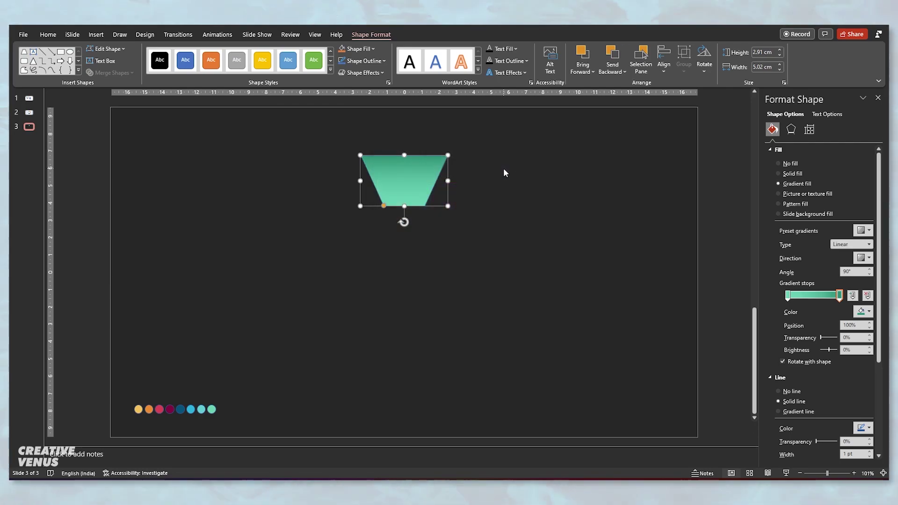
click(516, 209)
click(408, 171)
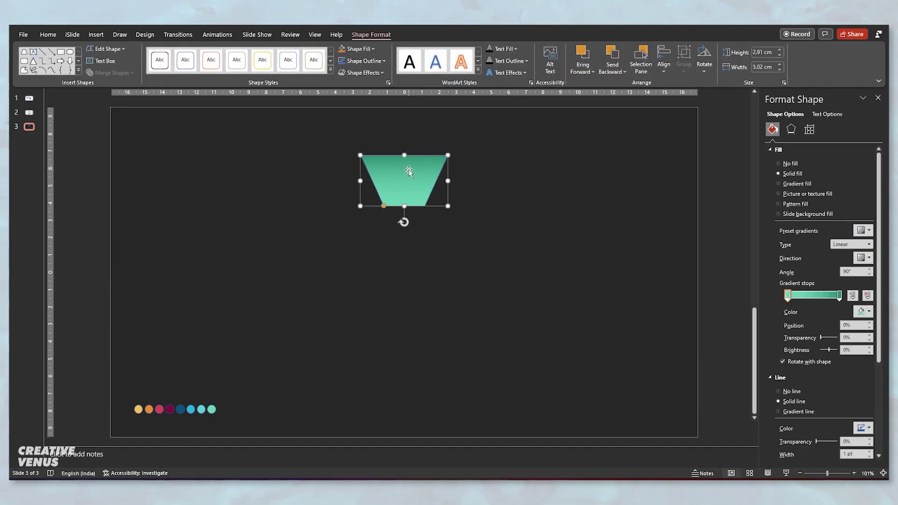
key(ctrl+d)
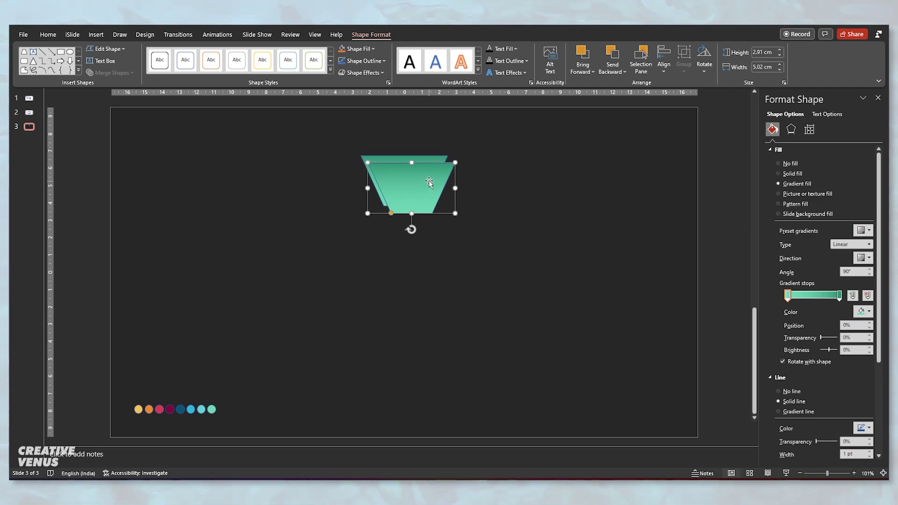
drag(412, 163, 404, 251)
key(ctrl+z)
drag(400, 194, 392, 304)
- Set both trapezoids' outlines to No line
click(400, 193)
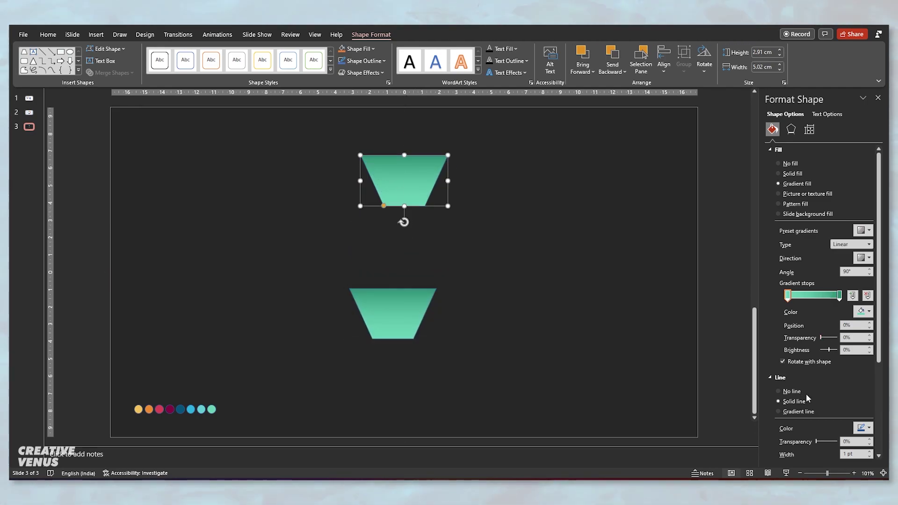
click(784, 392)
click(406, 303)
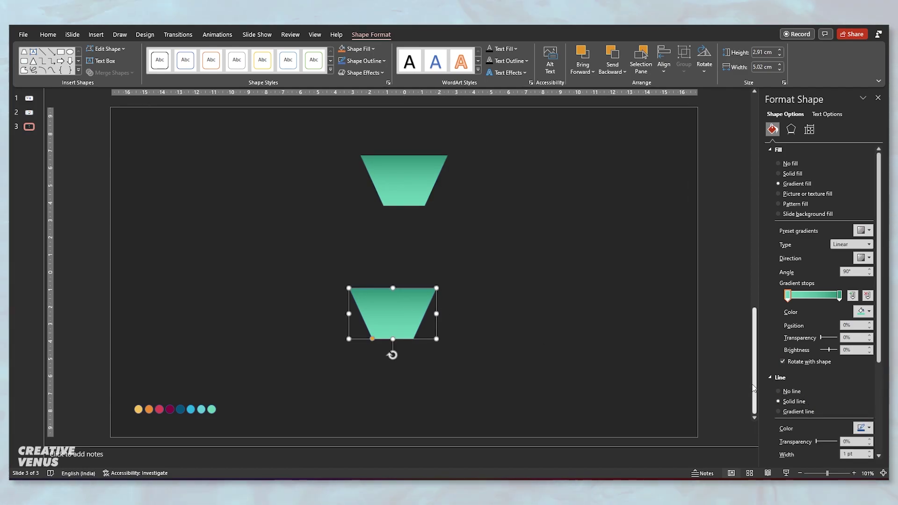
click(782, 391)
- Centre the lower trapezoid, flip it vertically and move it down to mirror the top one
click(660, 71)
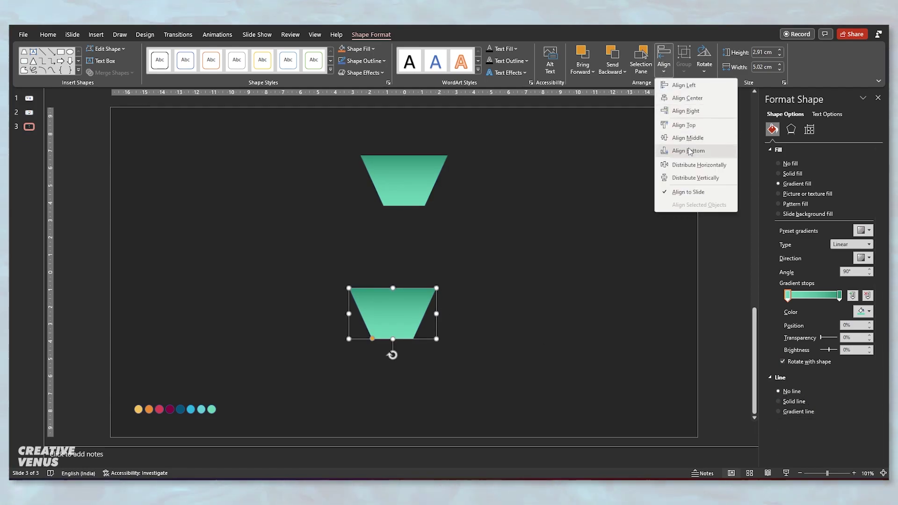
click(687, 177)
drag(395, 272, 407, 317)
click(663, 66)
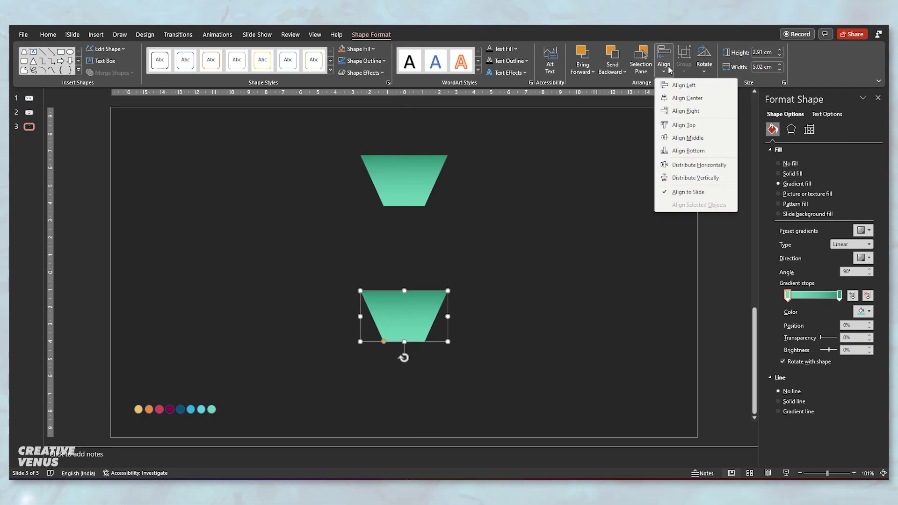
click(703, 67)
click(724, 110)
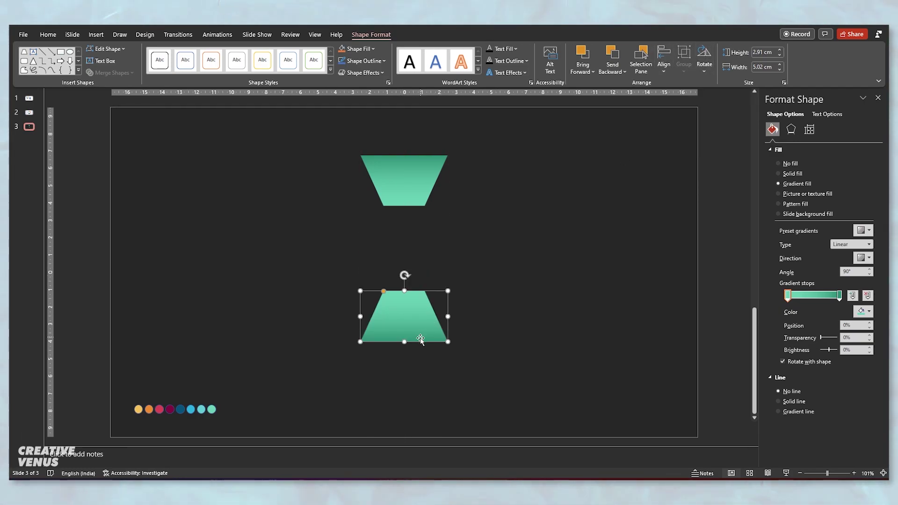
drag(415, 330, 417, 373)
shift+click(429, 187)
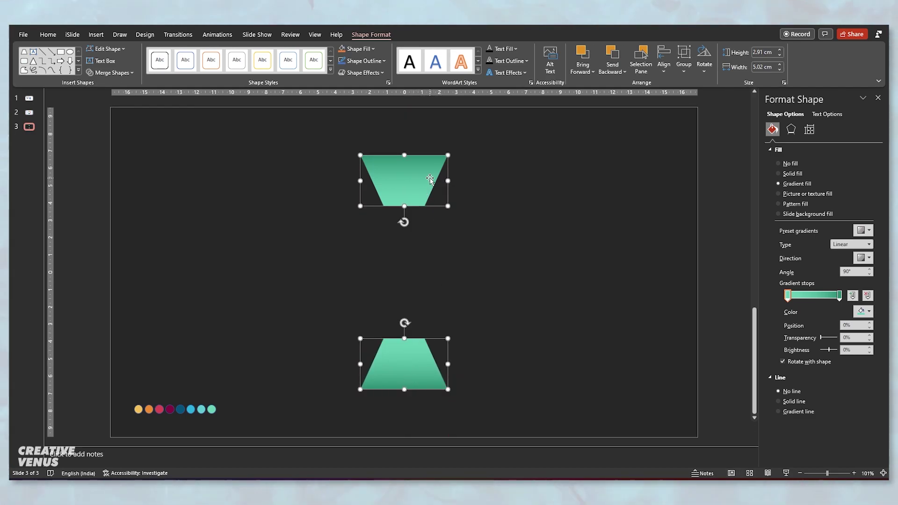
- Centre both trapezoids, group them with Ctrl+G, and place a copy over the pair
click(663, 60)
click(673, 97)
key(ctrl+g)
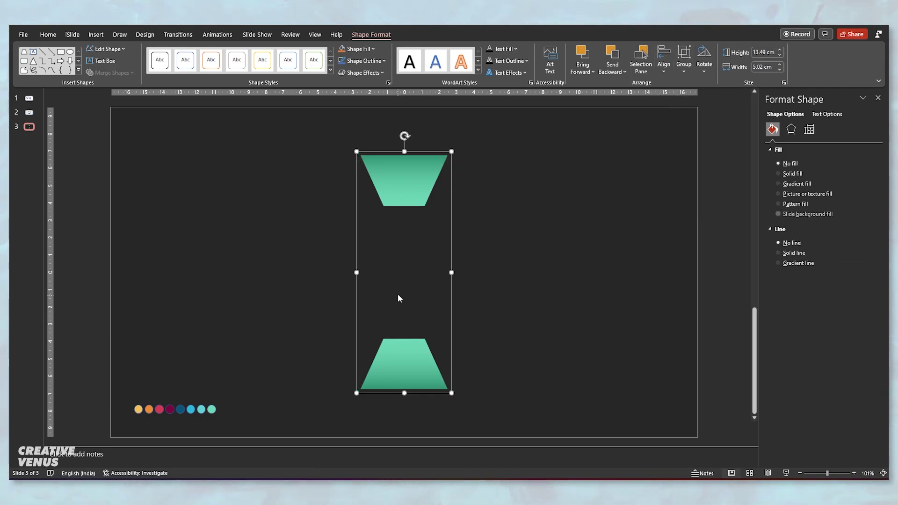
drag(405, 274, 406, 282)
drag(414, 181, 410, 169)
- Rotate the copied pair to 90° to add left and right pieces
click(703, 60)
click(727, 141)
click(854, 186)
text(90)
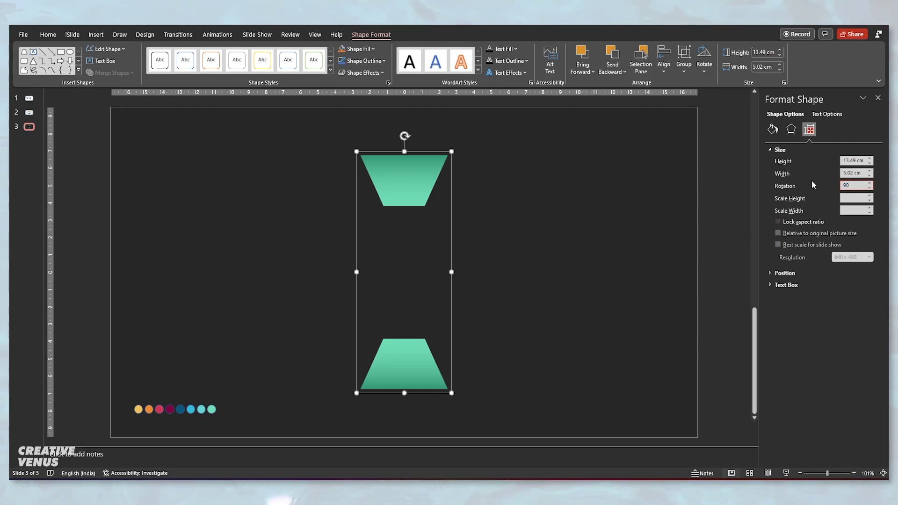
key(Return)
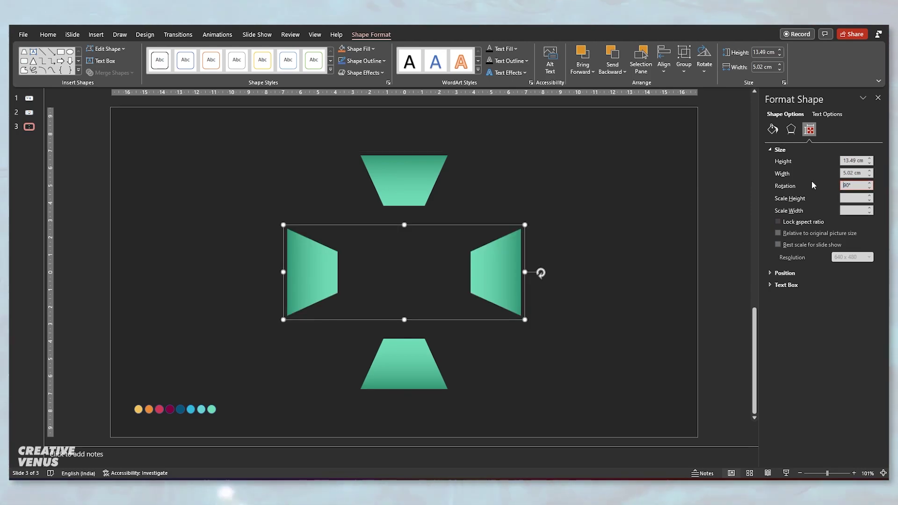
click(610, 375)
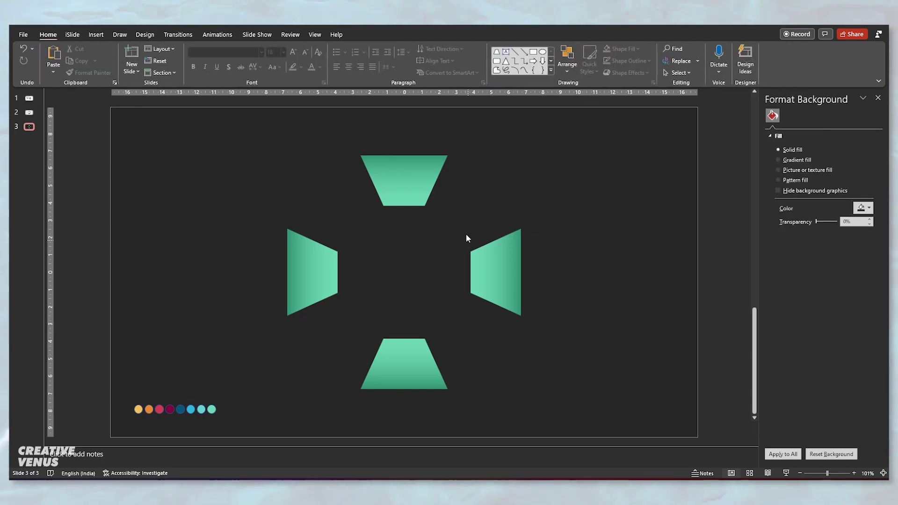
click(406, 189)
- Copy the trapezoid pair again and rotate the copy to 45°
drag(407, 188, 411, 187)
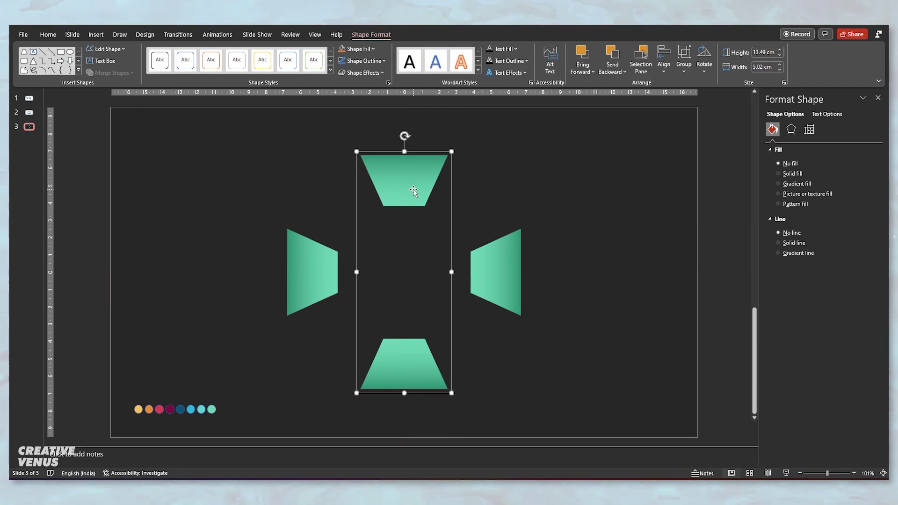
click(704, 65)
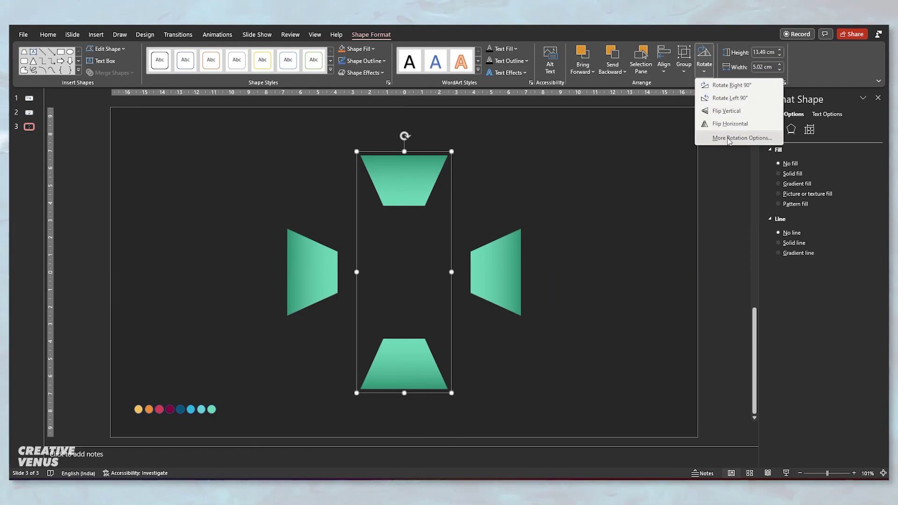
click(728, 139)
text(45)
key(Return)
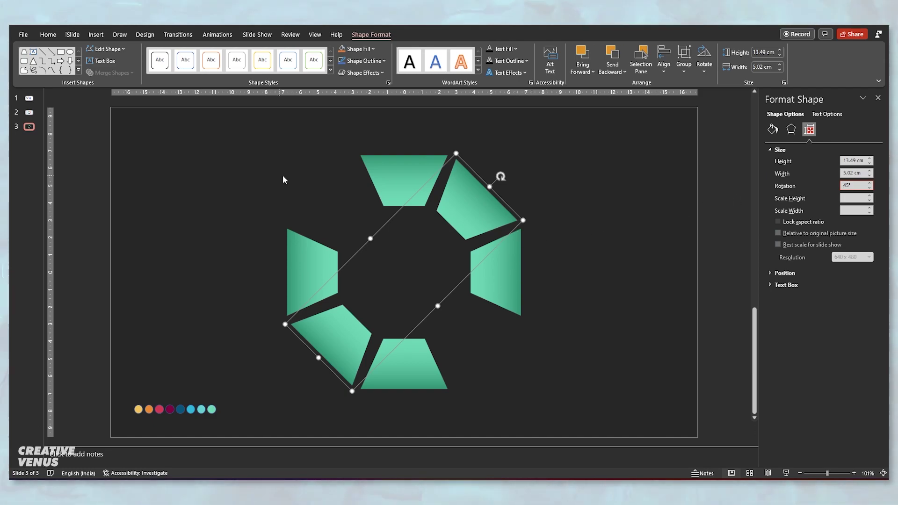
- Add another copy rotated to 135°, completing the eight-segment octagon ring
key(ctrl+z)
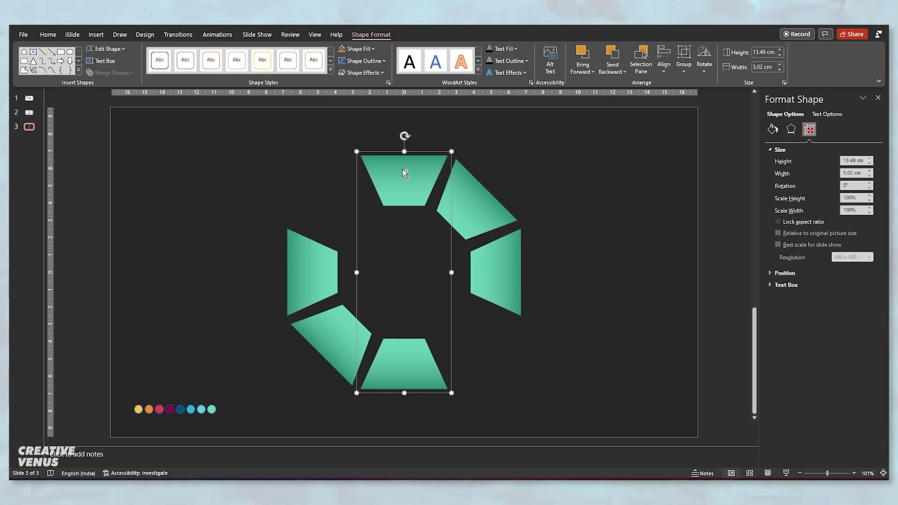
key(ctrl+d)
drag(418, 182, 411, 174)
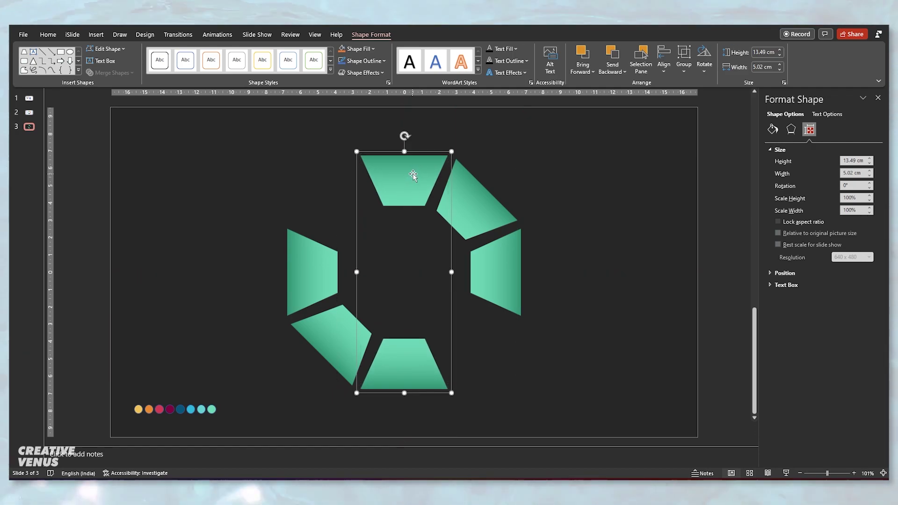
click(704, 66)
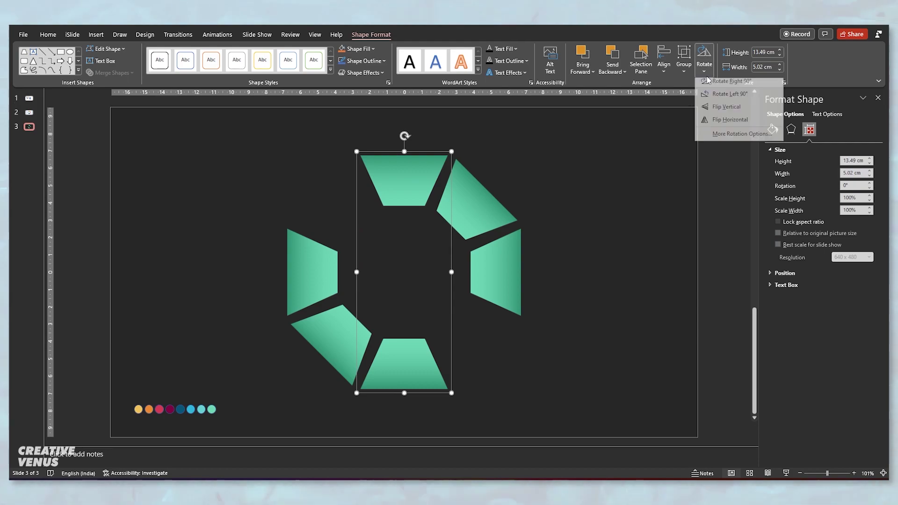
click(722, 134)
double_click(850, 185)
text(135)
key(Return)
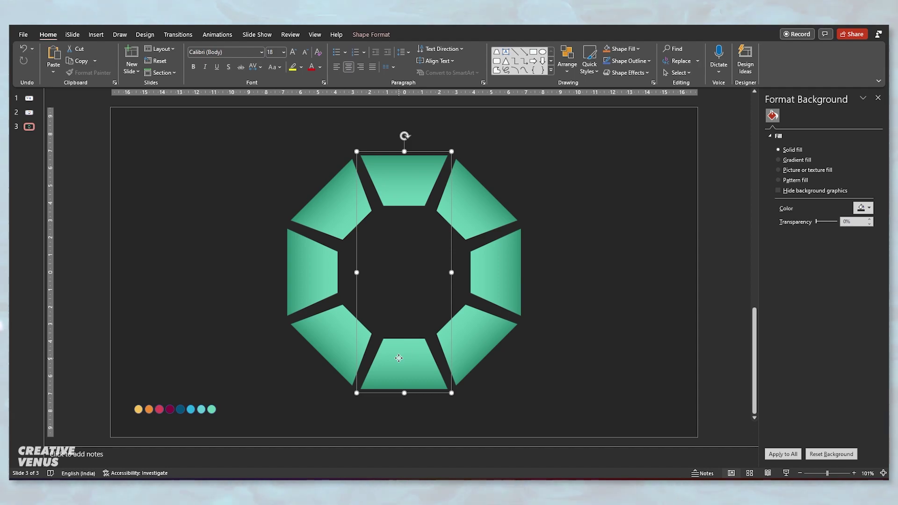
drag(572, 415, 235, 114)
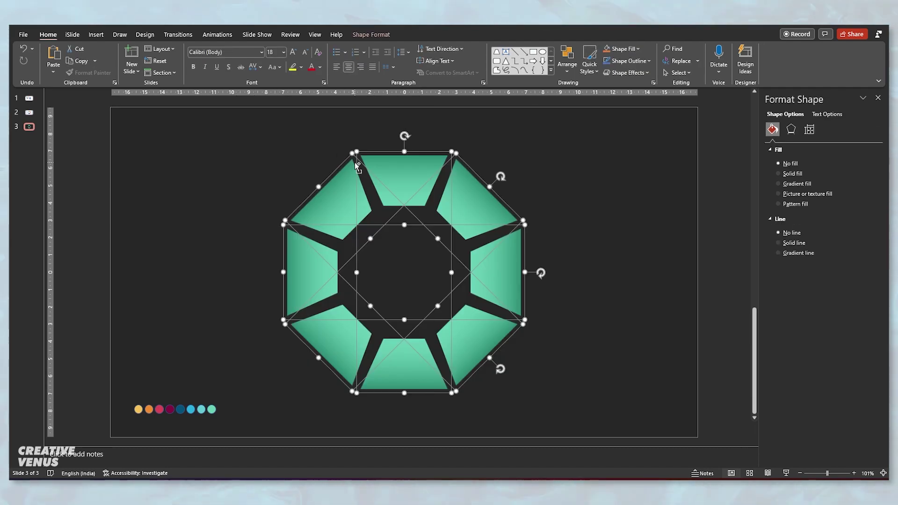
- Select the bottom segment and sample the dark magenta dot into its left gradient stop
click(327, 211)
shift+click(482, 341)
click(543, 367)
click(411, 374)
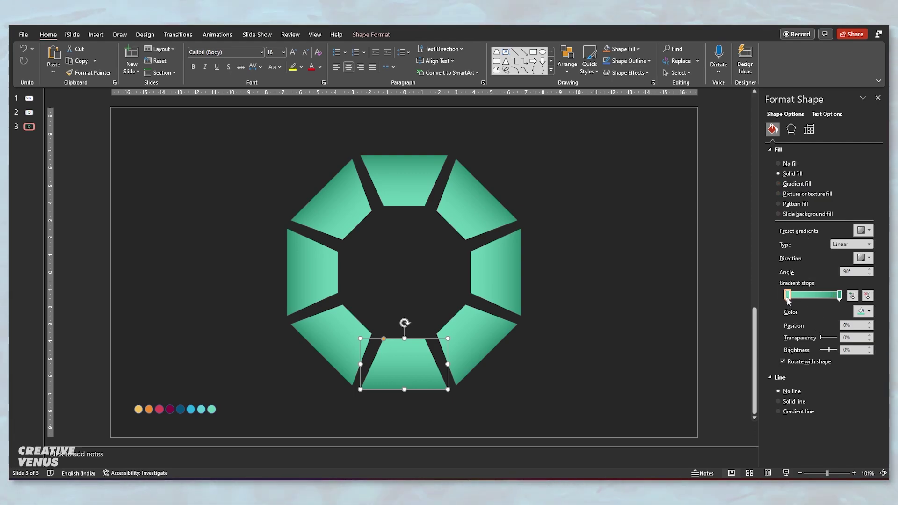
click(865, 311)
click(823, 444)
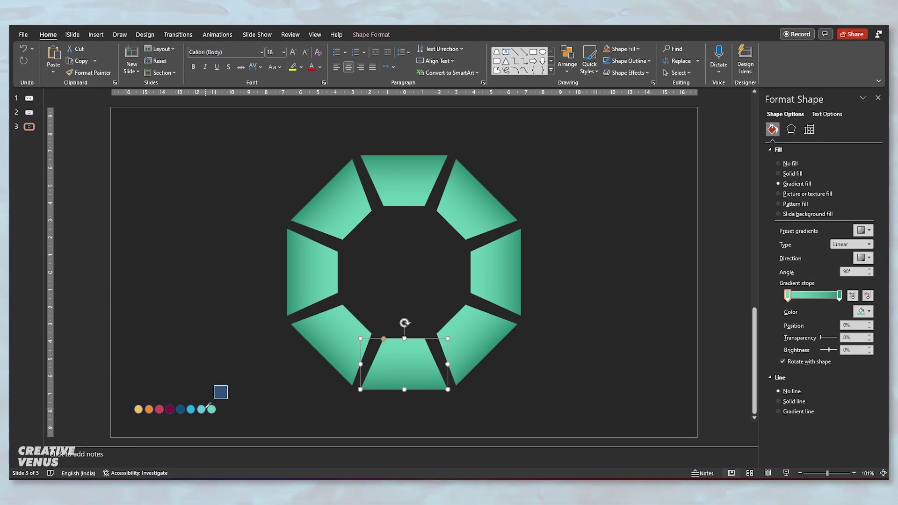
click(170, 409)
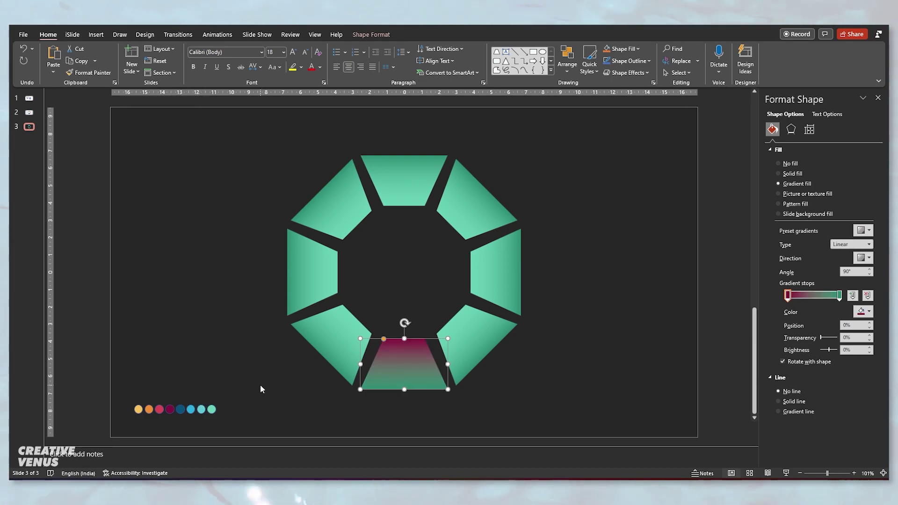
- Make the right gradient stop dark maroon, then deepen it to #41071E
click(839, 294)
click(858, 312)
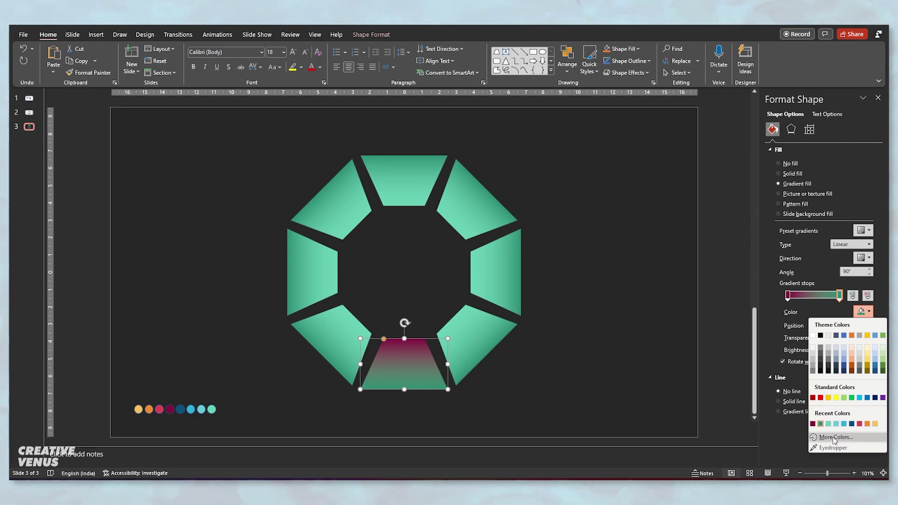
click(813, 425)
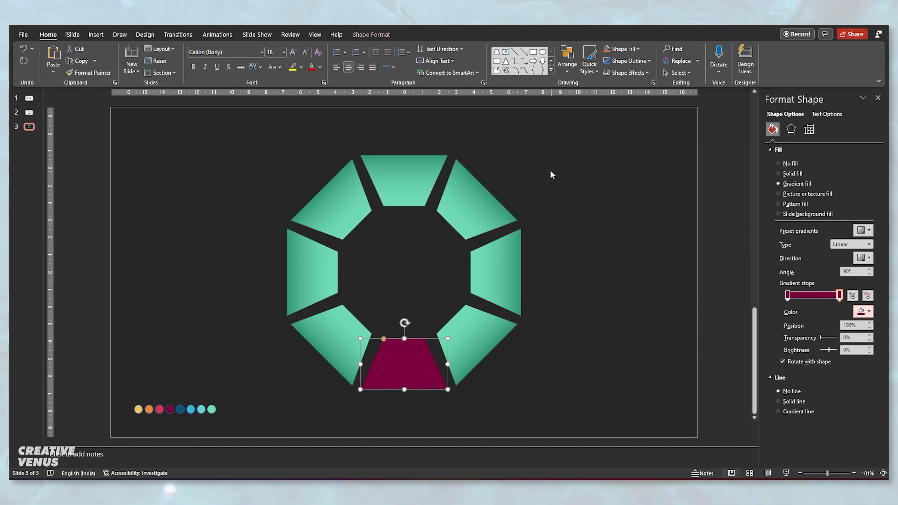
click(869, 316)
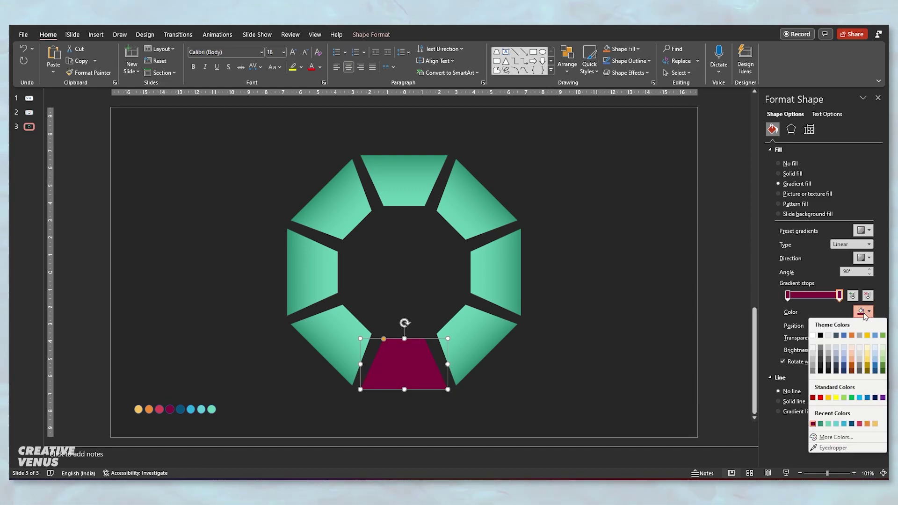
click(823, 436)
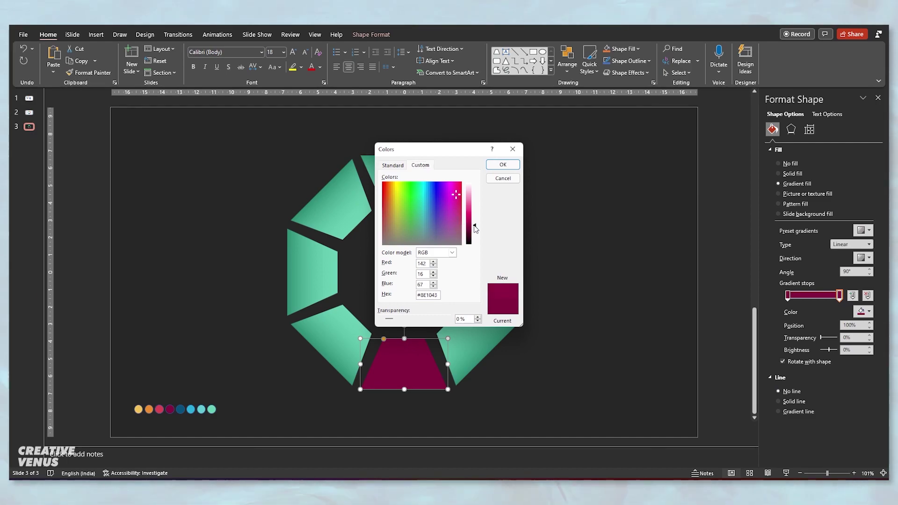
drag(474, 226, 476, 237)
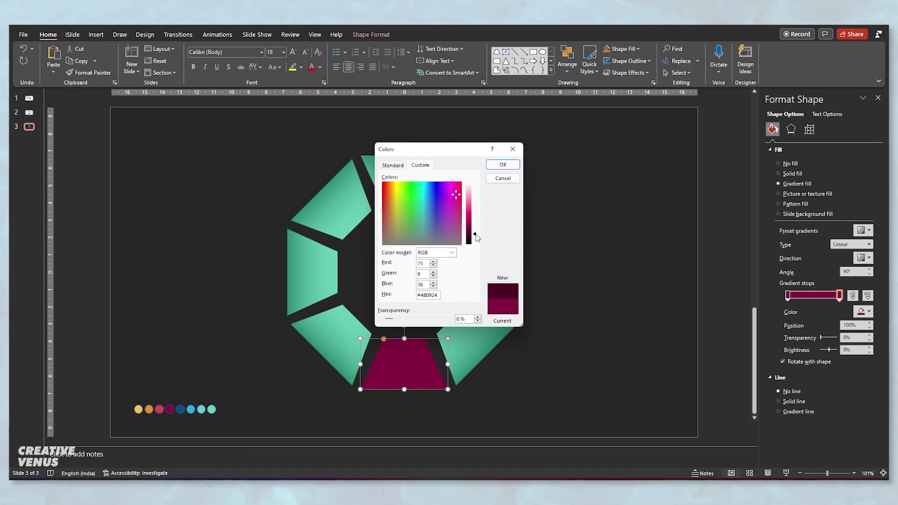
click(503, 164)
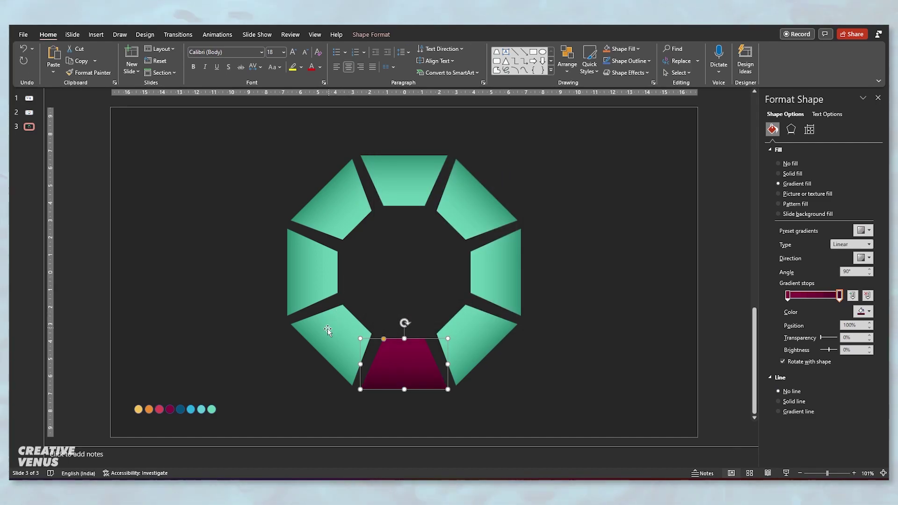
- Give the upper-right segment a teal gradient from the teal dot, with a darker end stop
click(467, 204)
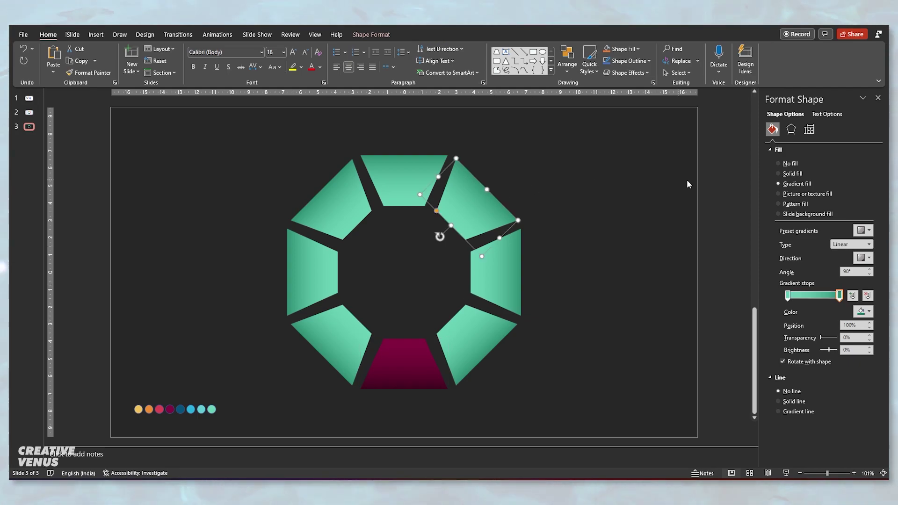
click(788, 296)
click(869, 312)
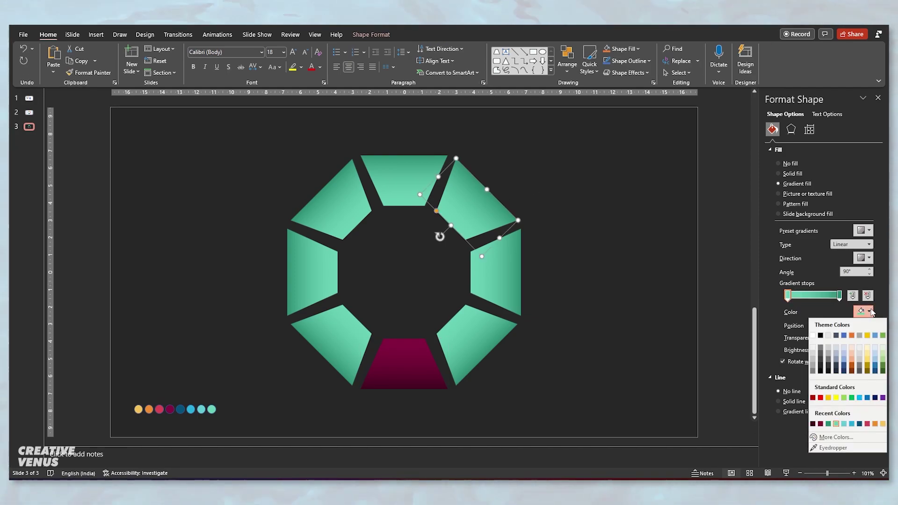
click(834, 448)
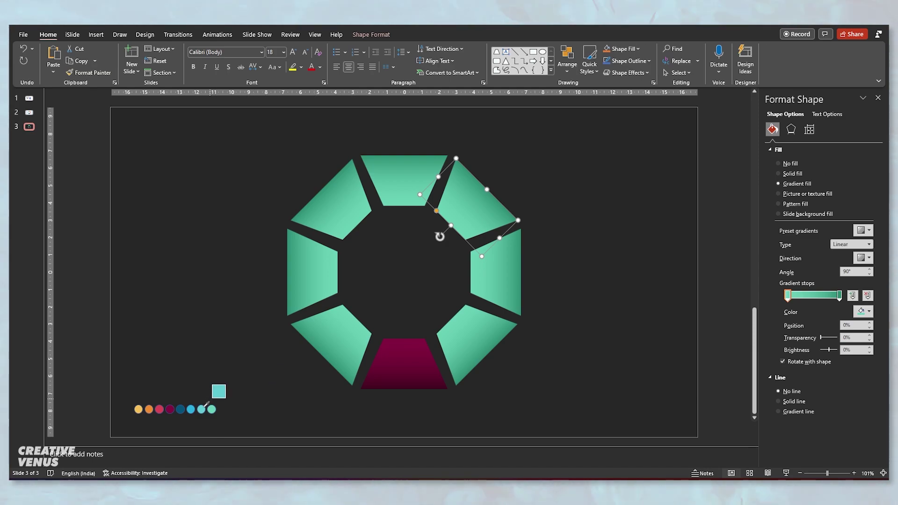
click(839, 296)
click(869, 312)
click(814, 425)
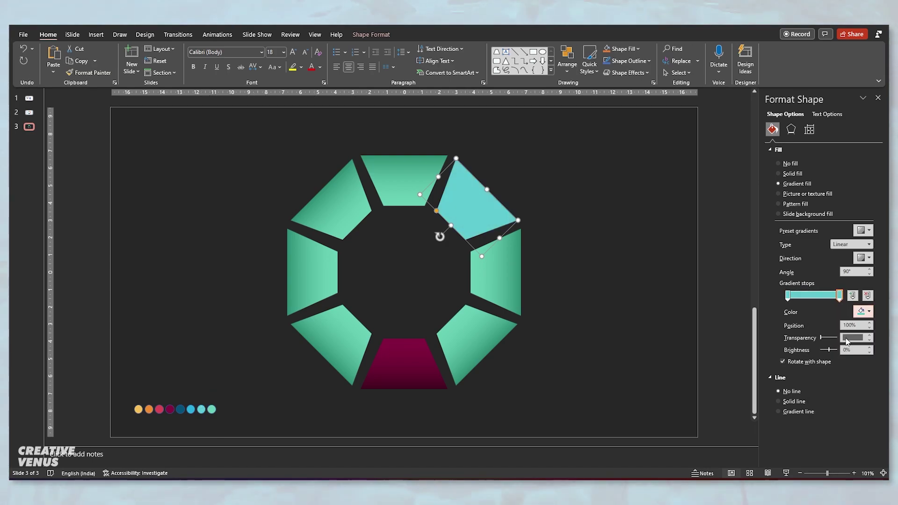
click(859, 314)
click(830, 436)
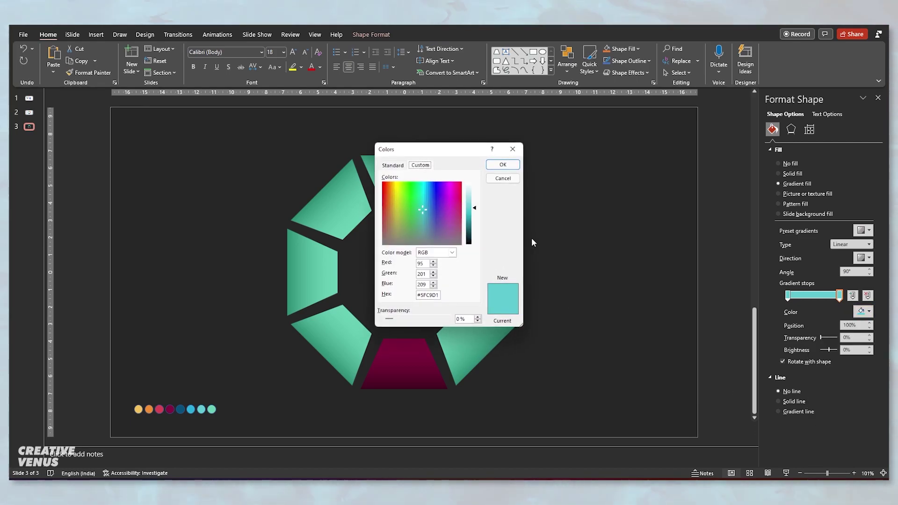
drag(478, 208, 476, 225)
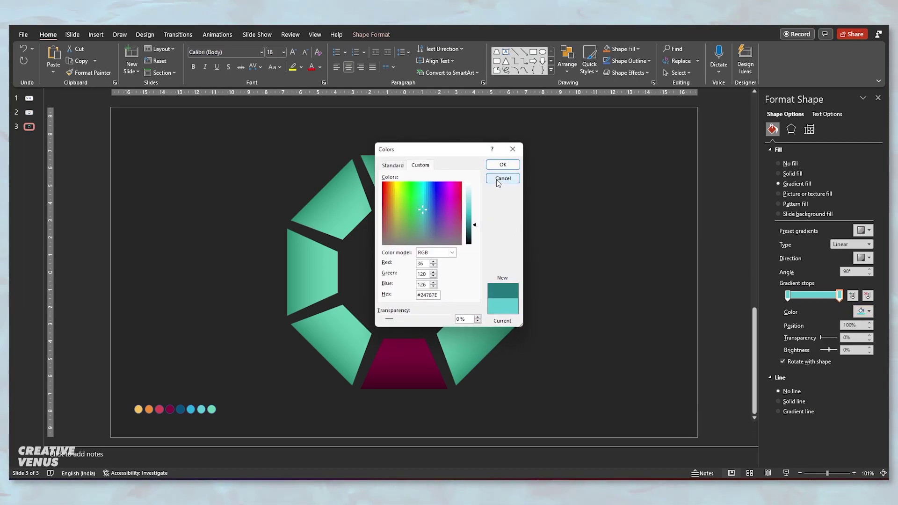
click(501, 166)
- Set the right segment's starting gradient stop to the blue dot's colour
click(515, 277)
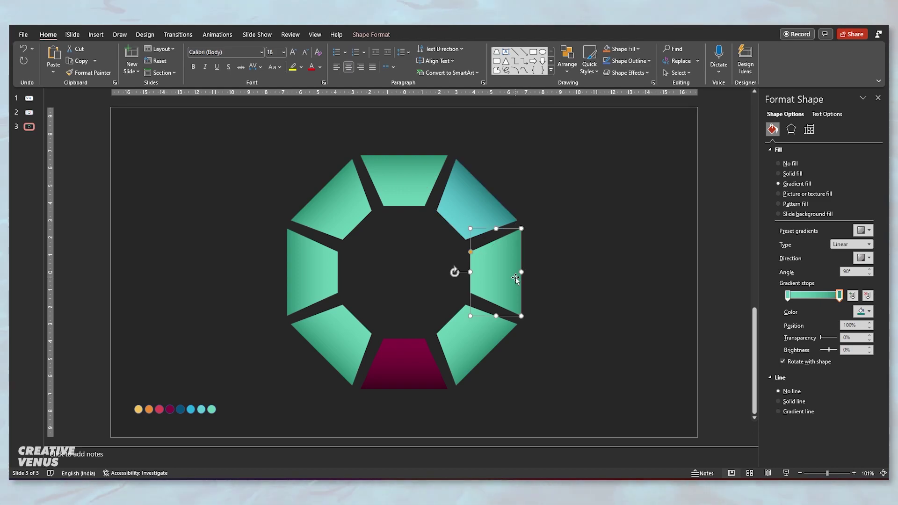
click(787, 295)
click(868, 312)
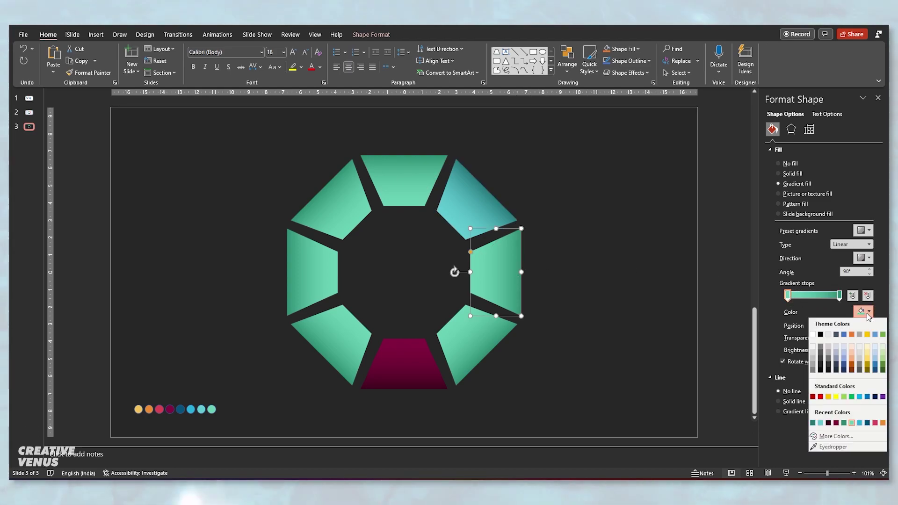
click(832, 454)
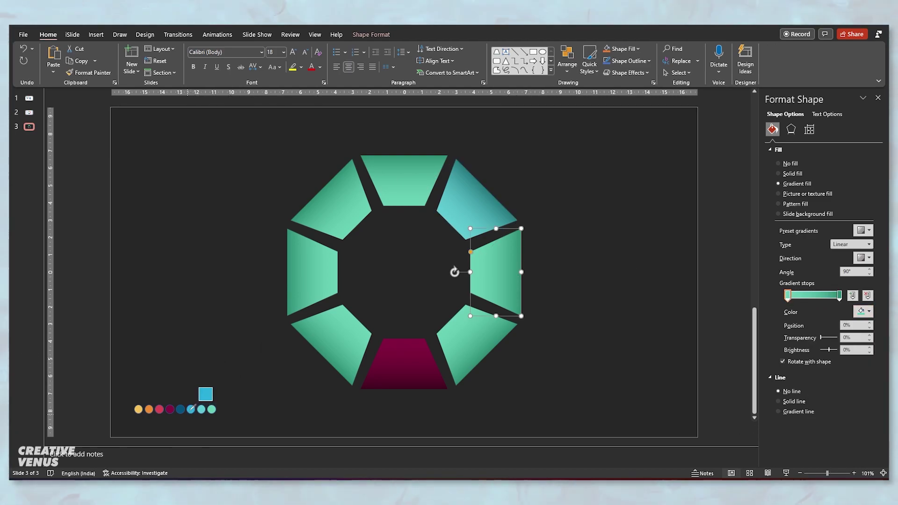
click(189, 411)
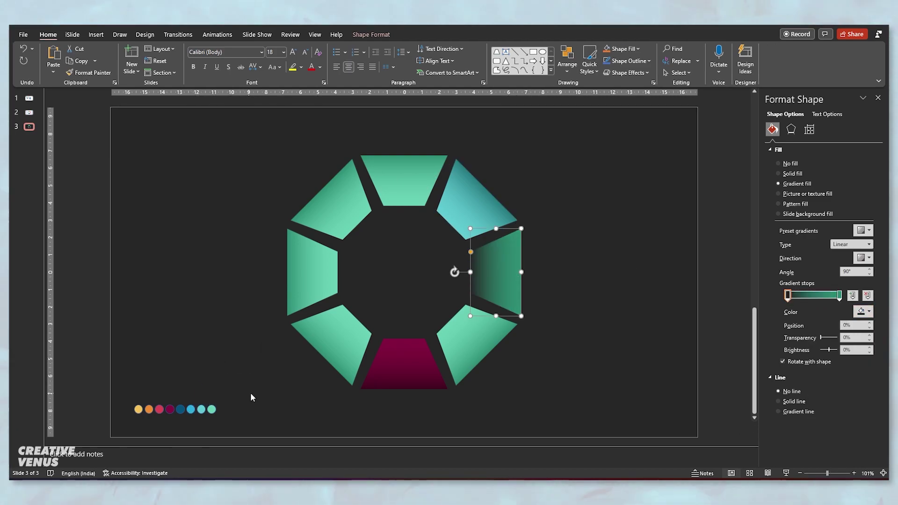
click(869, 312)
click(829, 450)
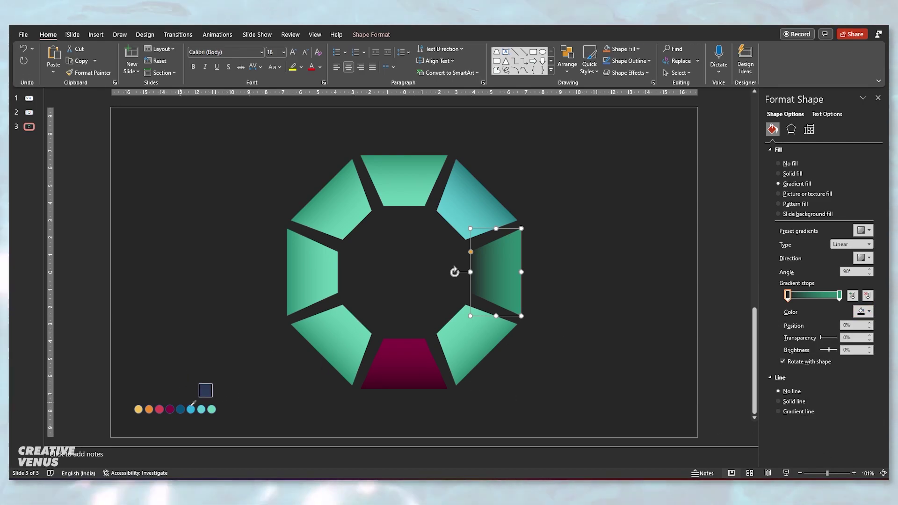
click(191, 410)
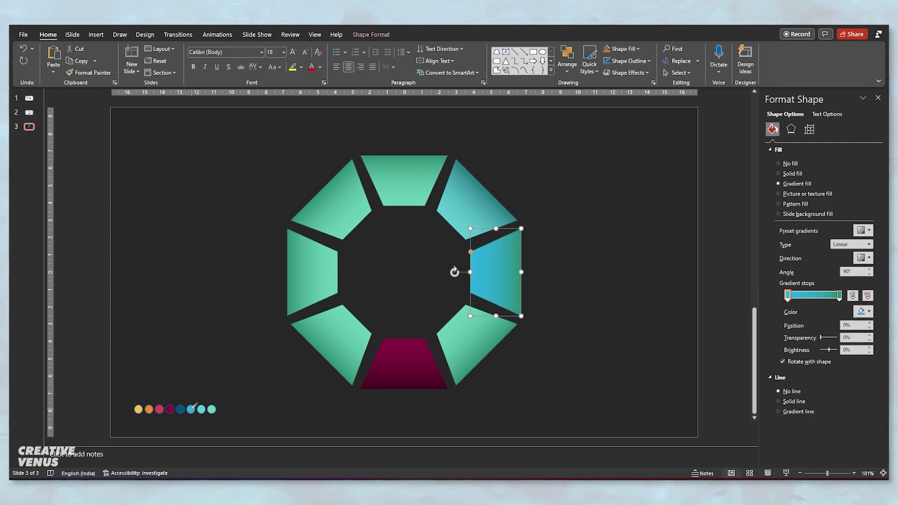
- Give the right segment's ending stop the same blue, darkened to #19738F
click(839, 294)
click(869, 312)
click(812, 424)
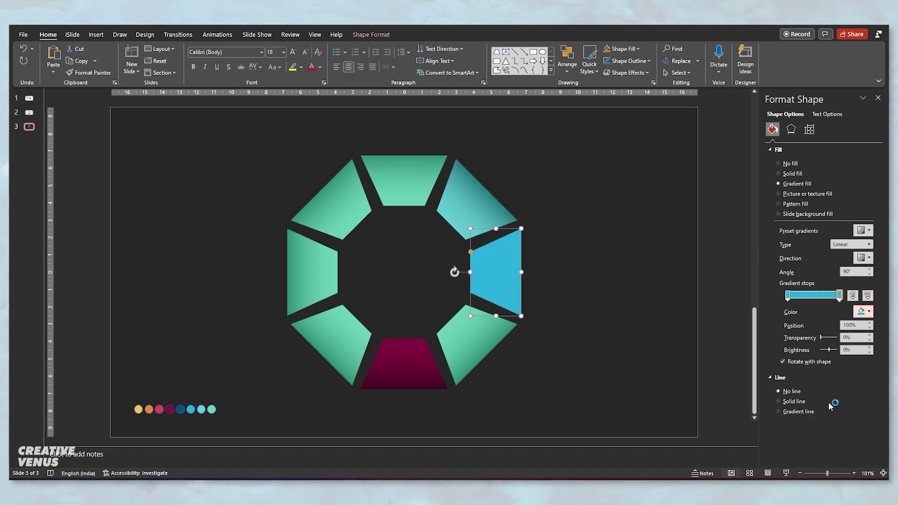
click(866, 312)
click(835, 439)
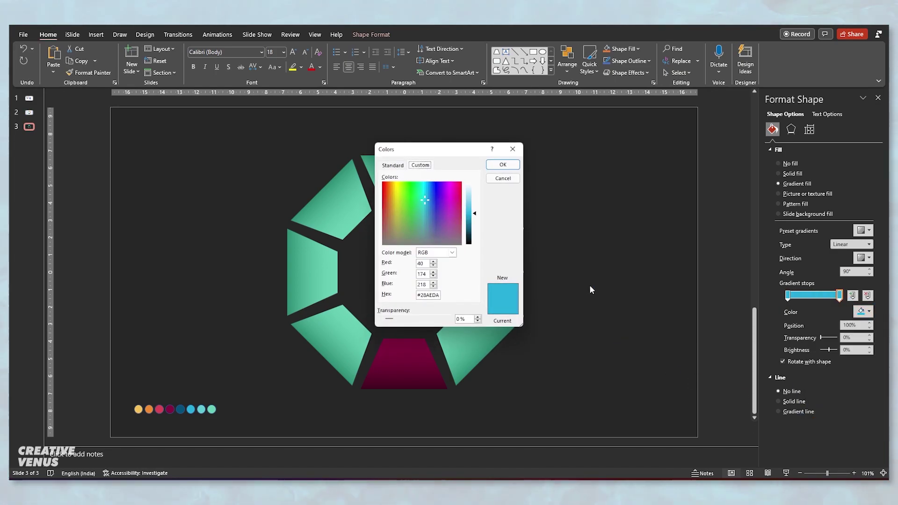
drag(476, 216, 476, 226)
click(501, 165)
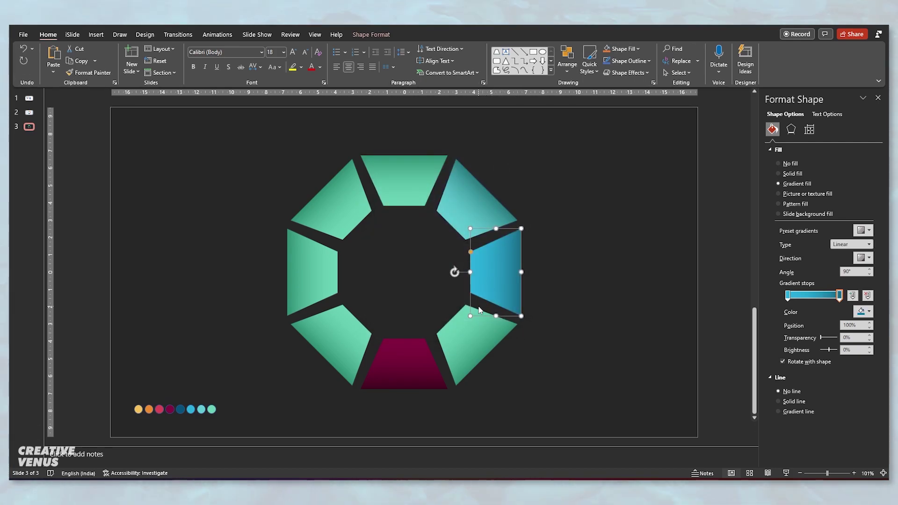
click(473, 344)
- Give the lower-right segment a dark blue gradient, with the end stop darkened to #023A56
click(787, 295)
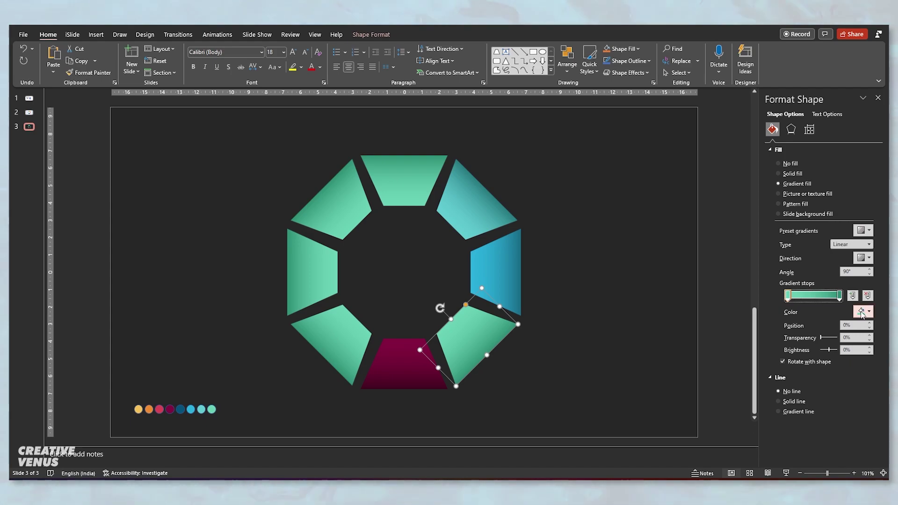
click(864, 312)
click(825, 444)
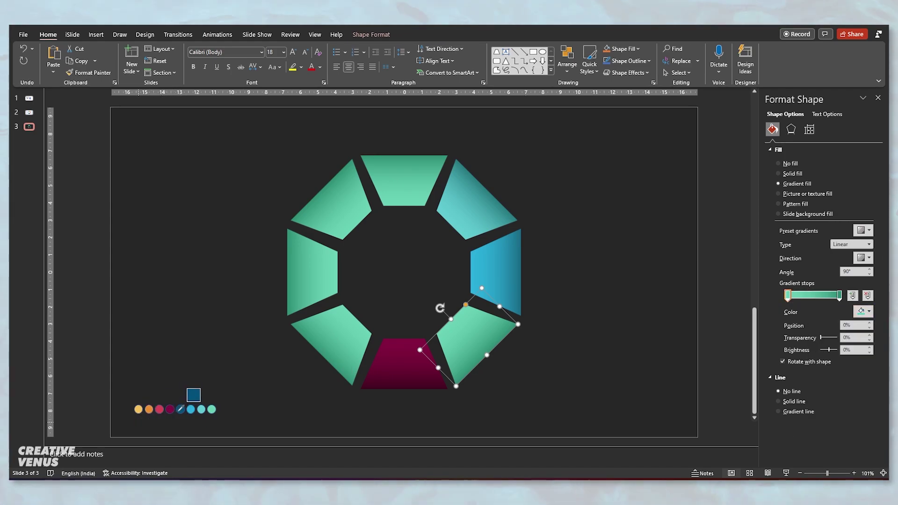
click(180, 410)
click(840, 295)
click(864, 311)
click(813, 424)
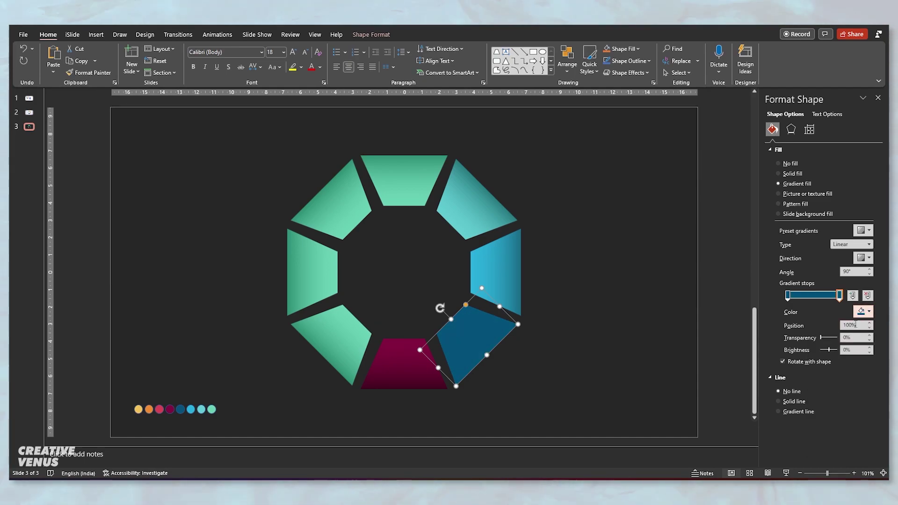
click(866, 311)
click(836, 433)
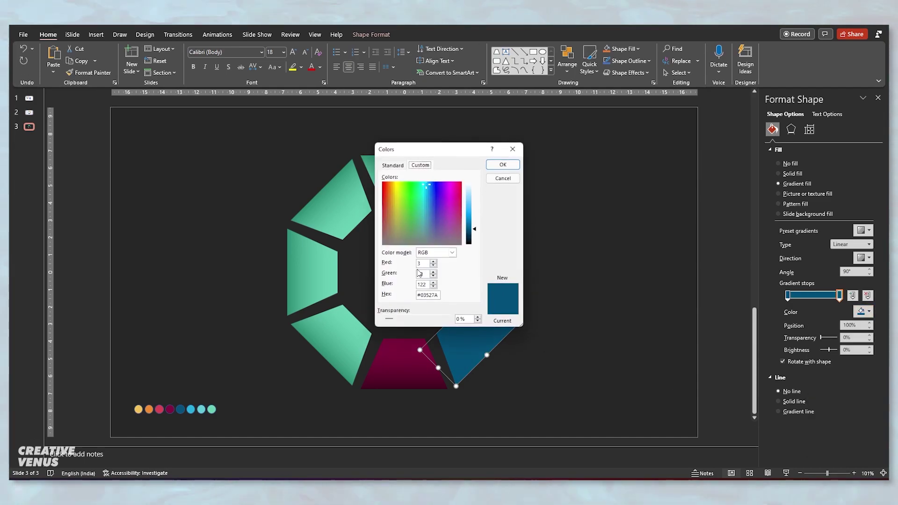
click(472, 234)
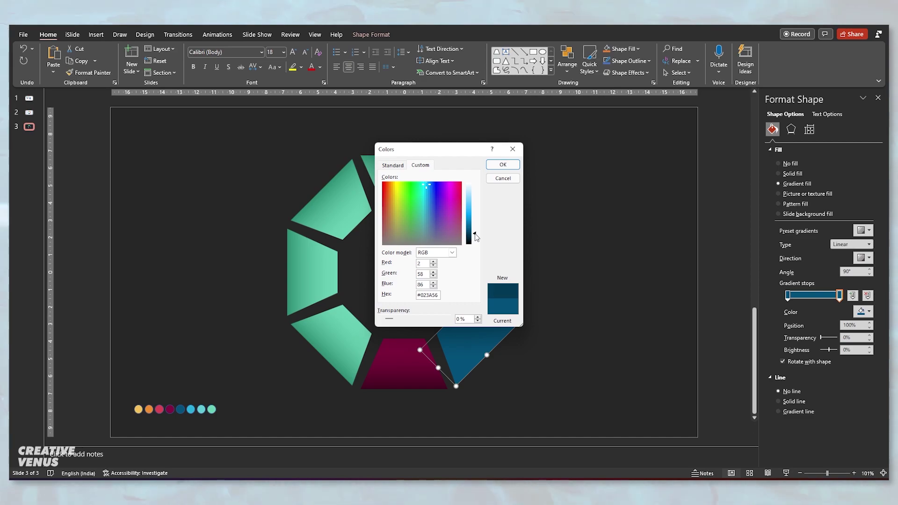
click(497, 166)
- Give the lower-left segment a red gradient sampled from the red dot, with a darker end stop
click(348, 325)
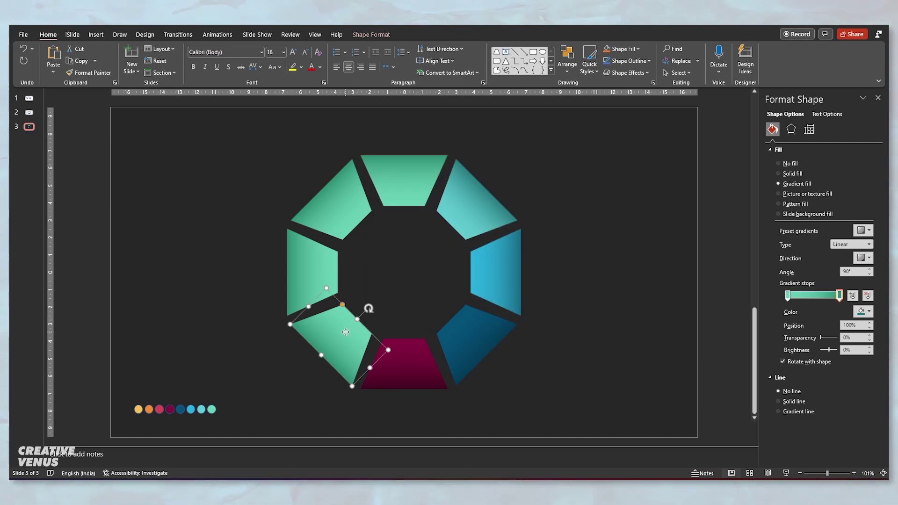
click(866, 313)
click(827, 448)
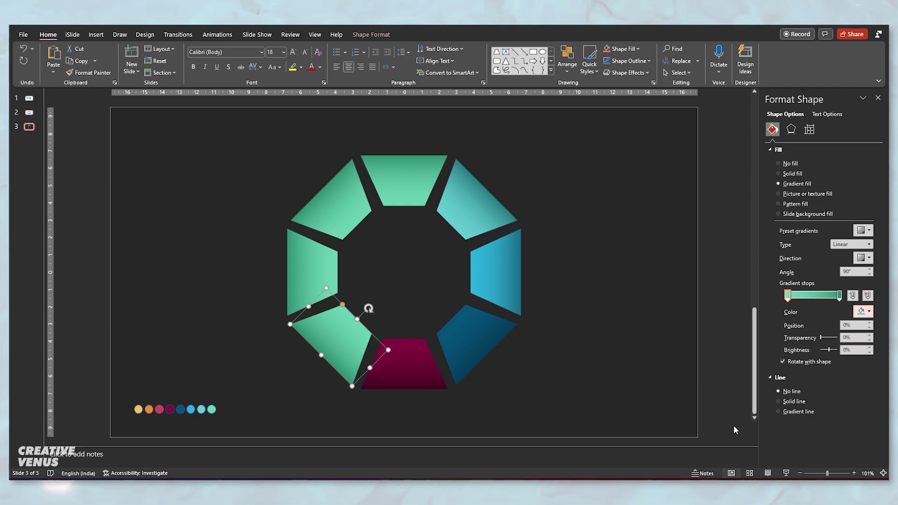
click(164, 408)
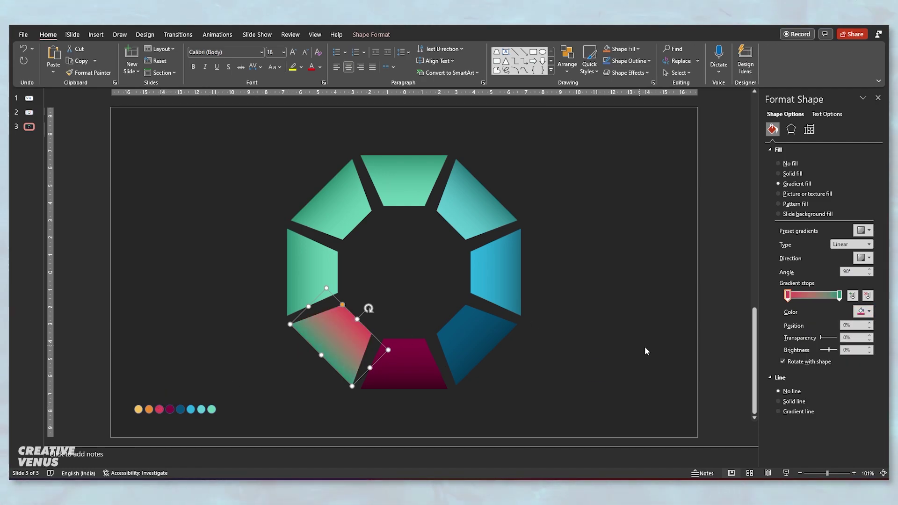
click(839, 295)
click(868, 312)
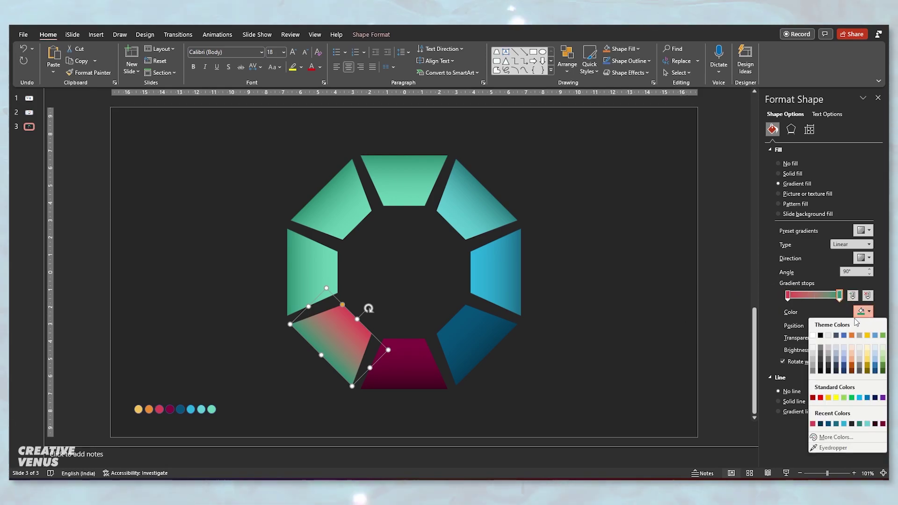
click(812, 424)
click(862, 312)
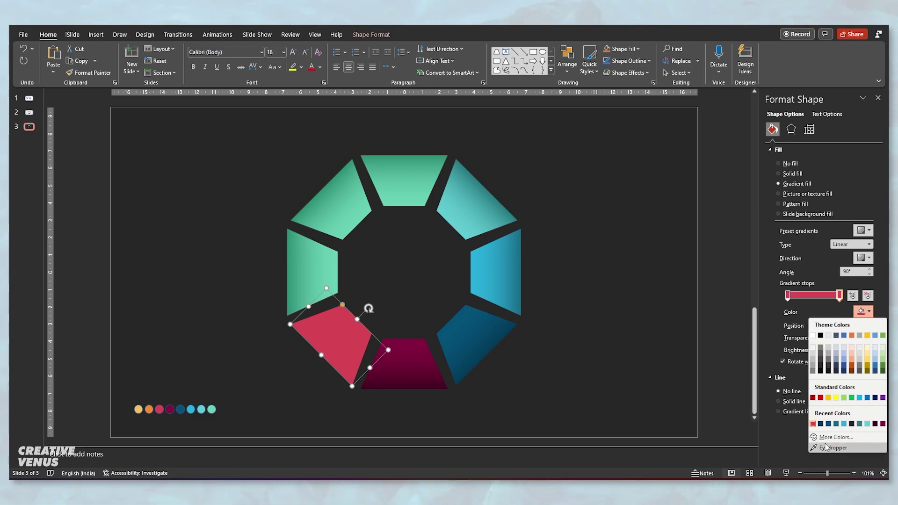
click(825, 437)
drag(473, 213, 474, 222)
click(501, 166)
- Give the left segment an orange gradient, with the end stop darkened to #BE620E
click(323, 260)
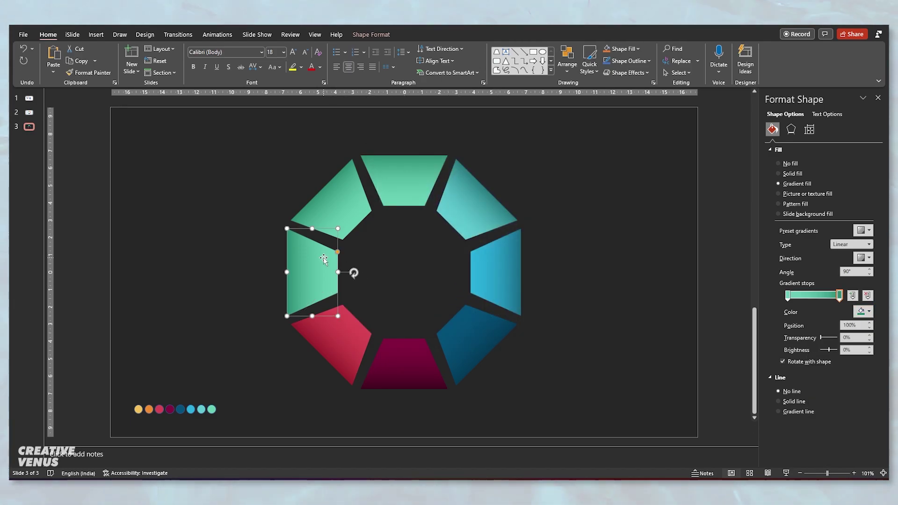
click(788, 296)
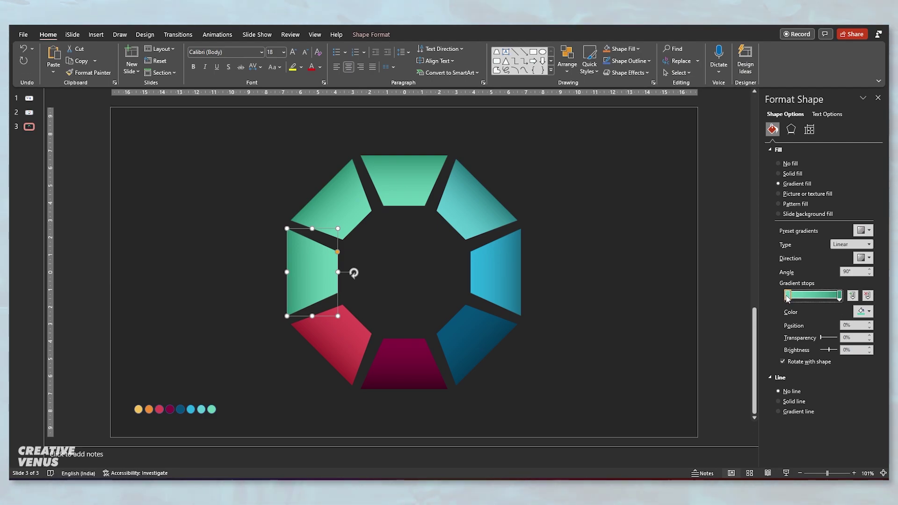
click(863, 312)
click(832, 447)
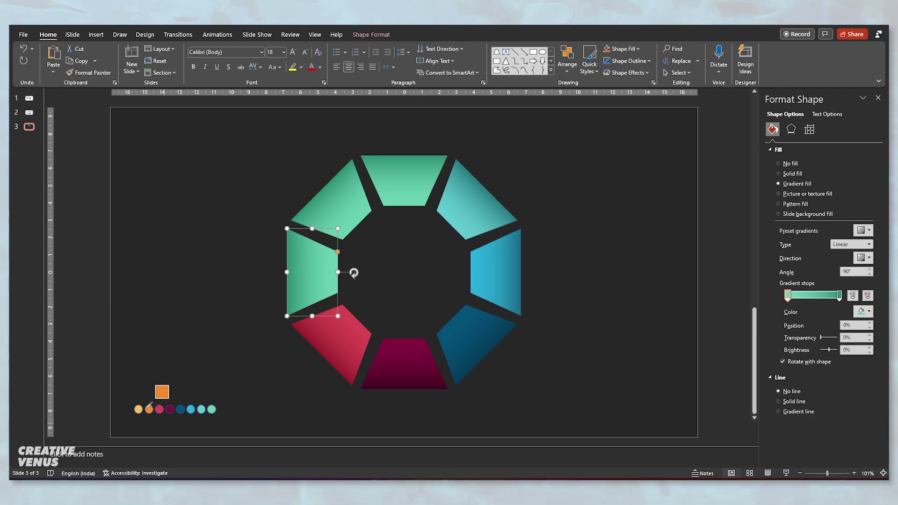
click(148, 409)
click(839, 296)
click(863, 312)
click(847, 399)
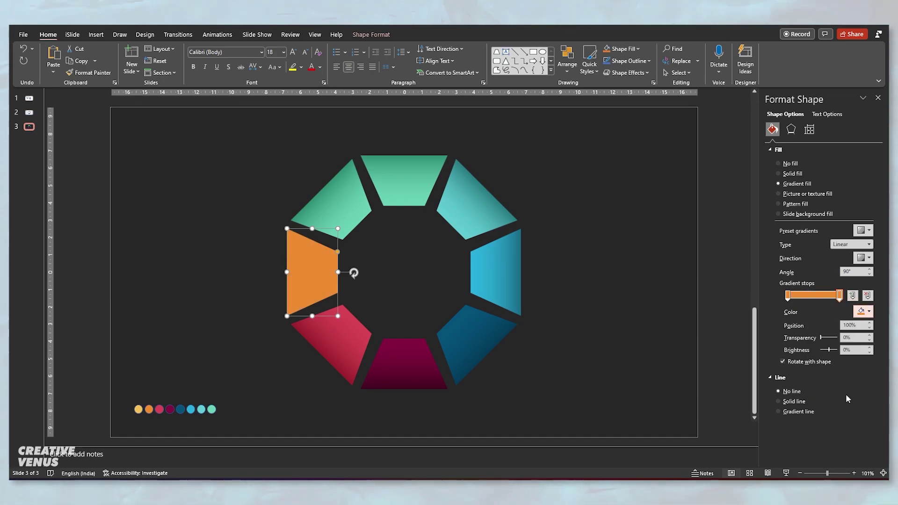
click(863, 312)
click(829, 438)
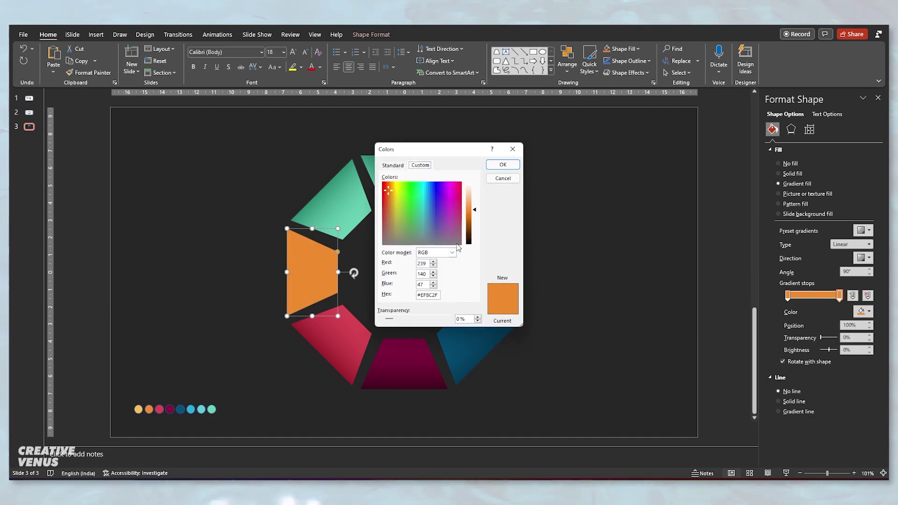
drag(475, 215, 475, 219)
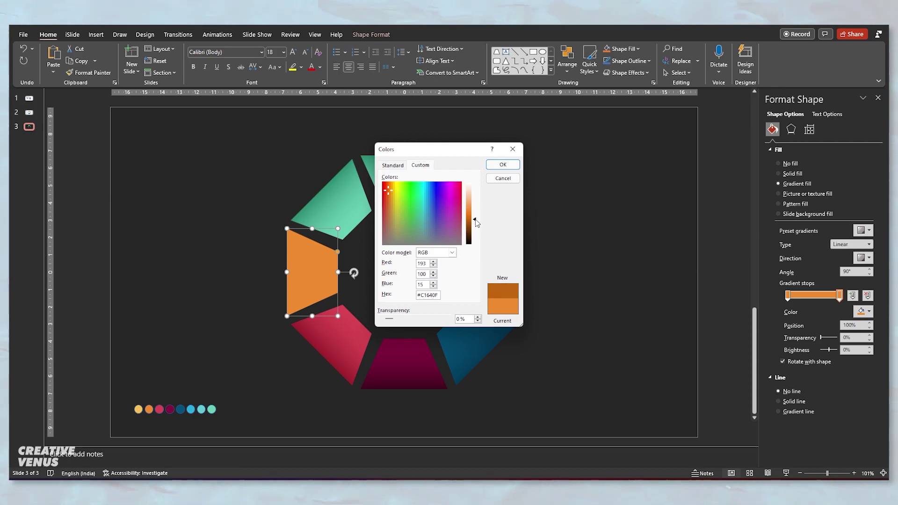
click(502, 165)
- Give the upper-left segment a yellow gradient, with the end stop darkened to gold #C6880C
click(350, 200)
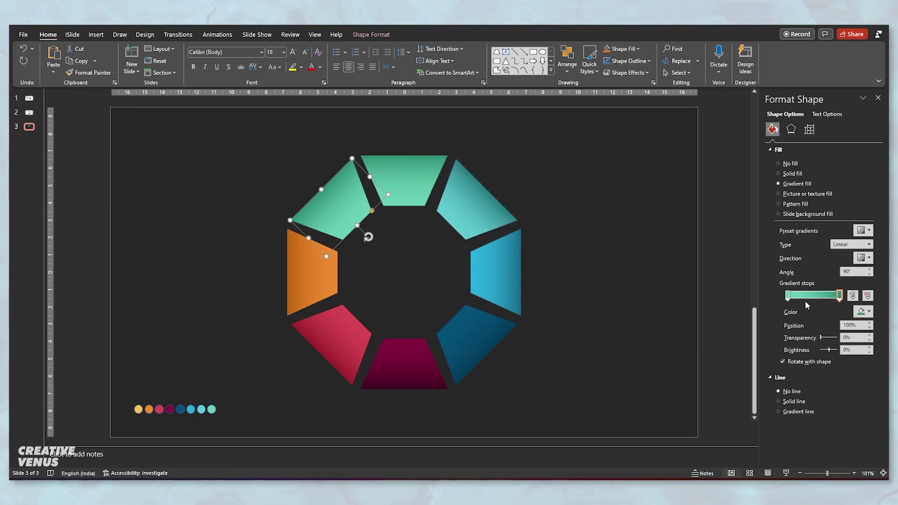
click(861, 312)
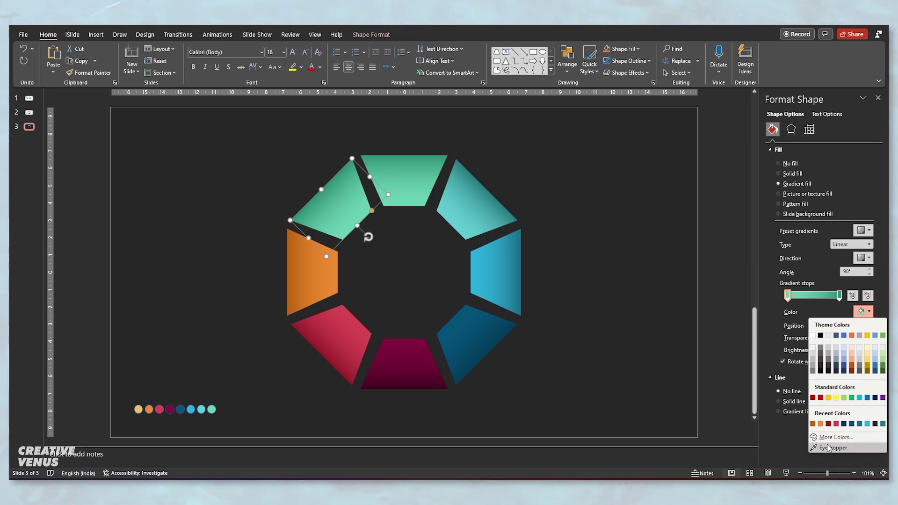
click(829, 448)
click(138, 408)
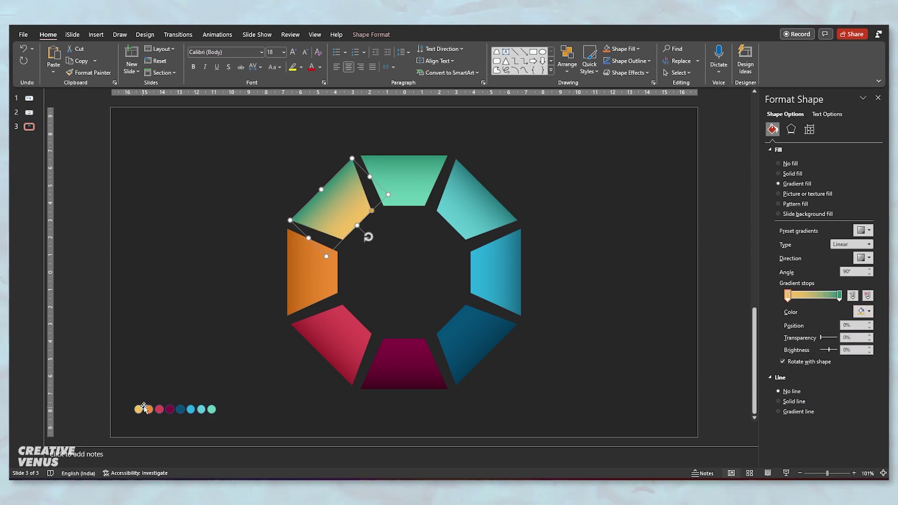
click(861, 312)
click(834, 452)
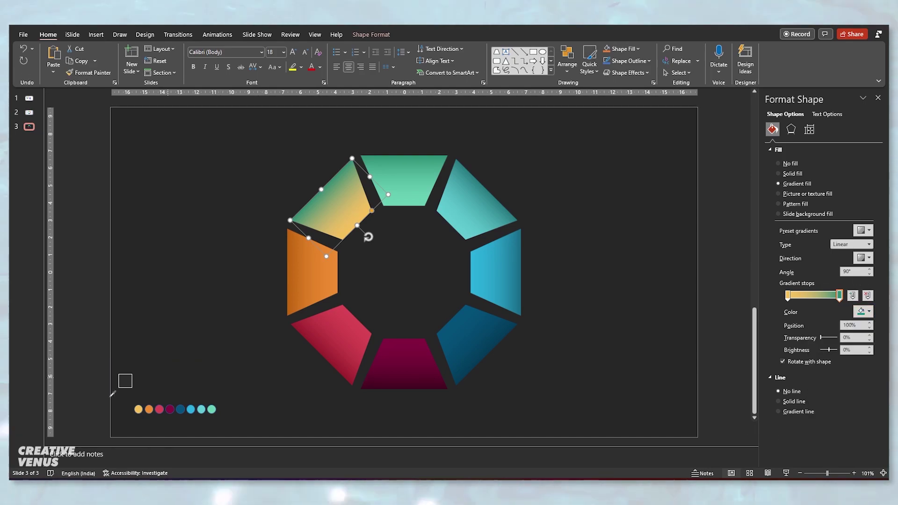
click(138, 409)
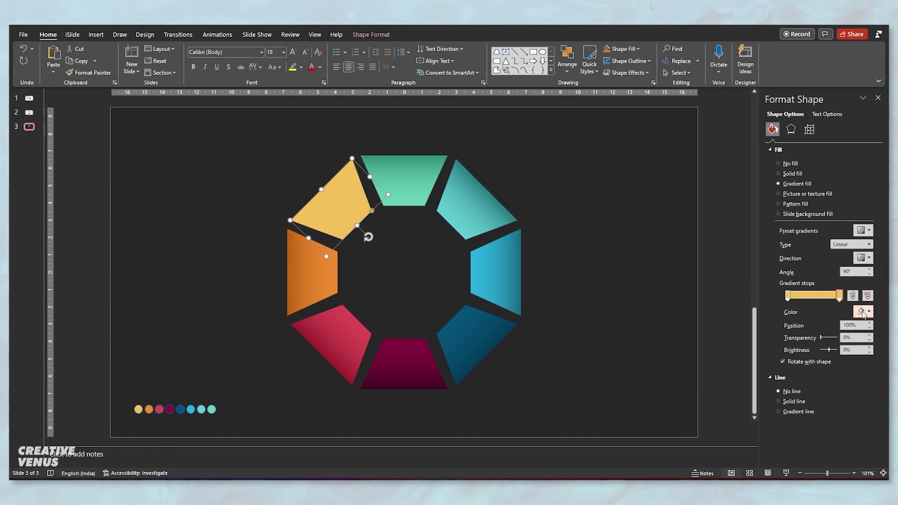
click(862, 312)
click(832, 441)
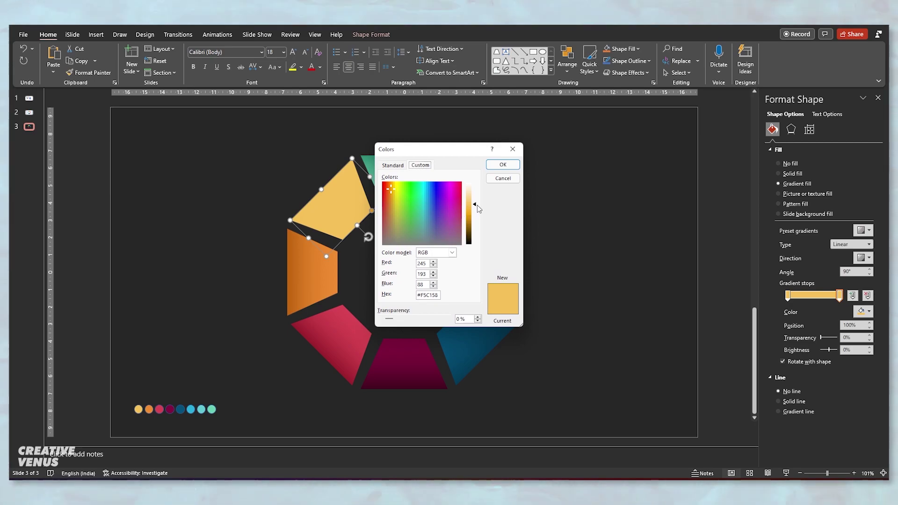
drag(477, 204, 477, 219)
click(503, 164)
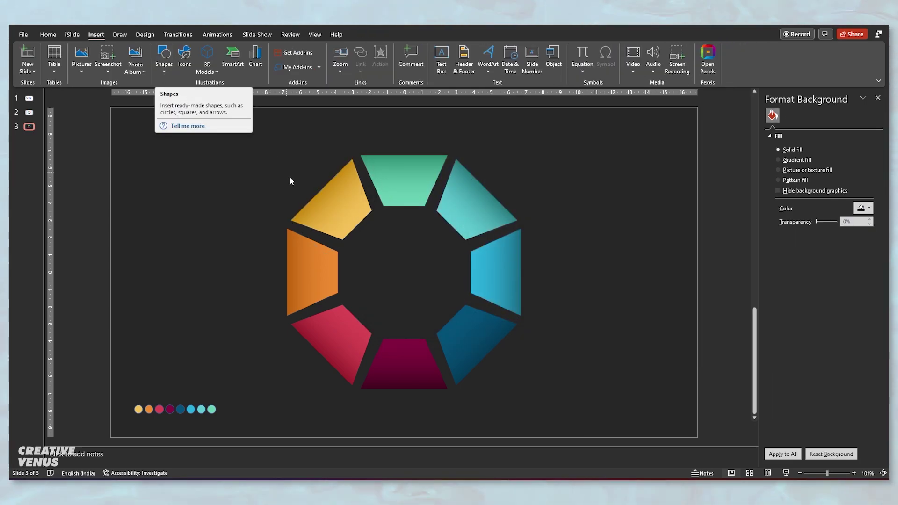
click(375, 203)
- Select all eight octagon segments and group them with Ctrl+G
click(374, 199)
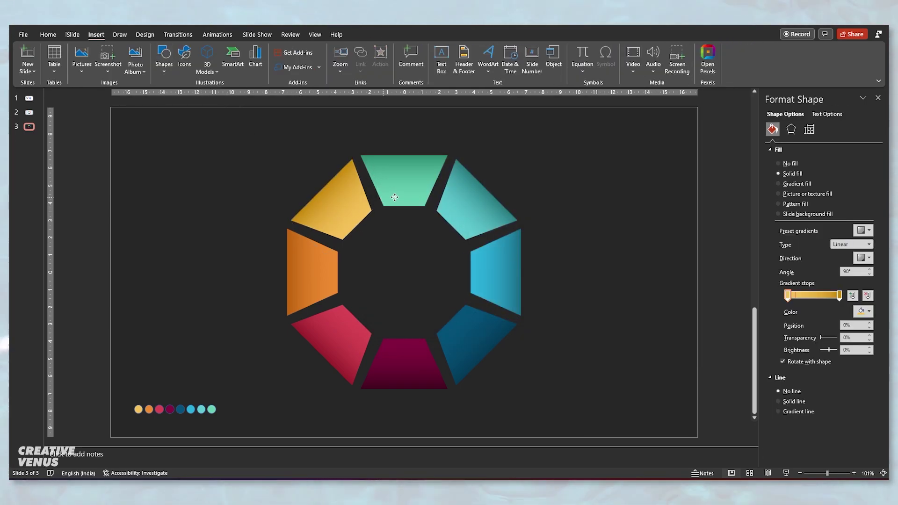
click(369, 198)
shift+click(412, 196)
shift+click(476, 210)
shift+click(495, 271)
shift+click(465, 356)
shift+click(397, 360)
shift+click(322, 330)
shift+click(306, 271)
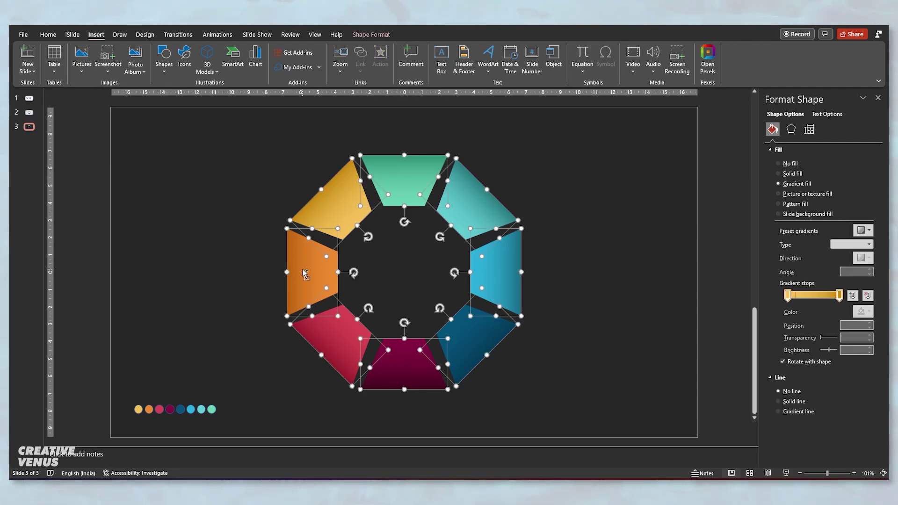
key(ctrl+g)
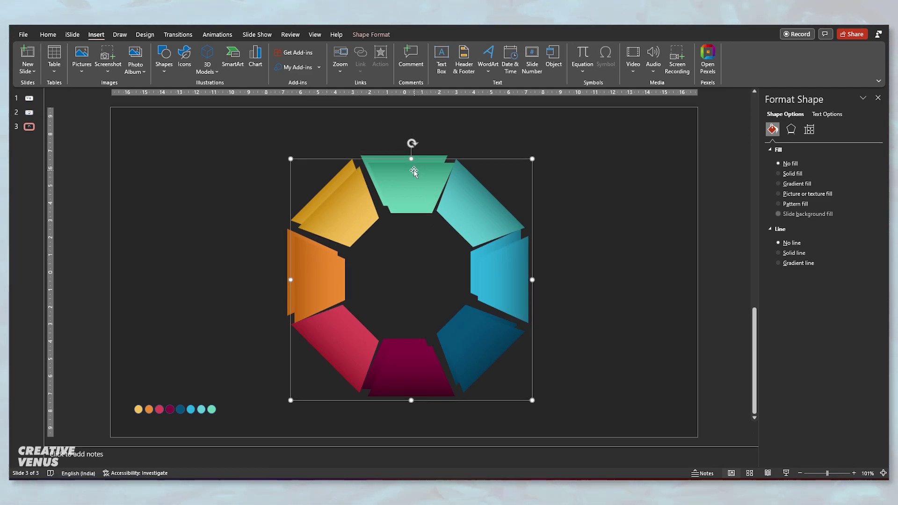
- Fill the octagon copy with partly transparent black and shrink it toward the centre
drag(406, 168, 405, 165)
click(790, 173)
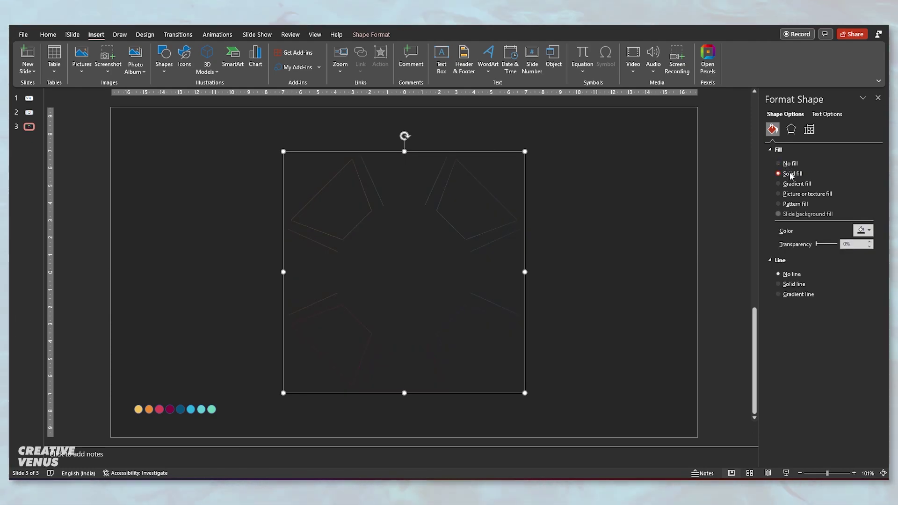
click(867, 231)
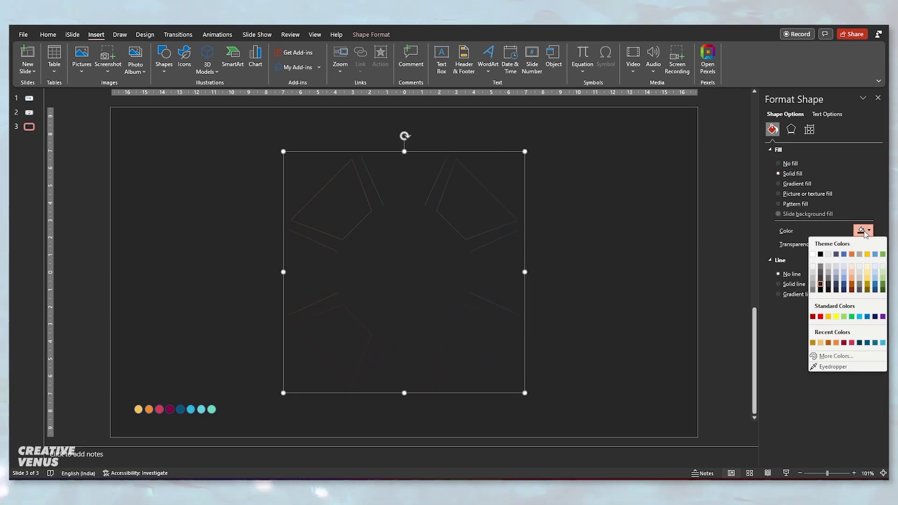
click(820, 254)
drag(818, 245, 830, 247)
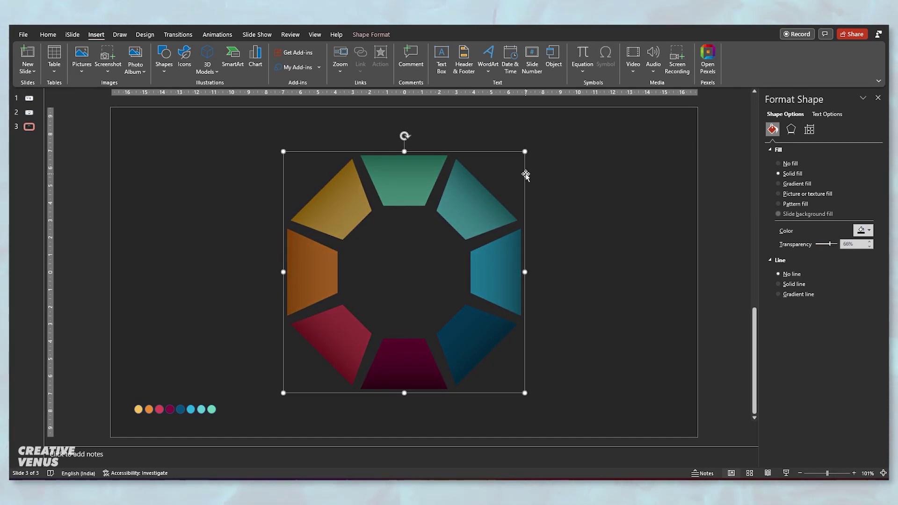
drag(526, 152, 440, 198)
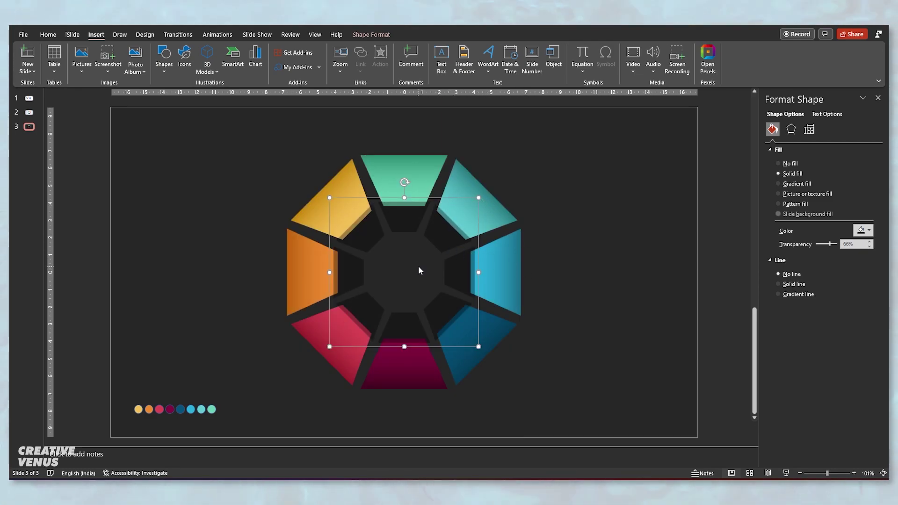
- Duplicate the inner octagon, resize it, and fill it white at about 54% transparency
key(ctrl+d)
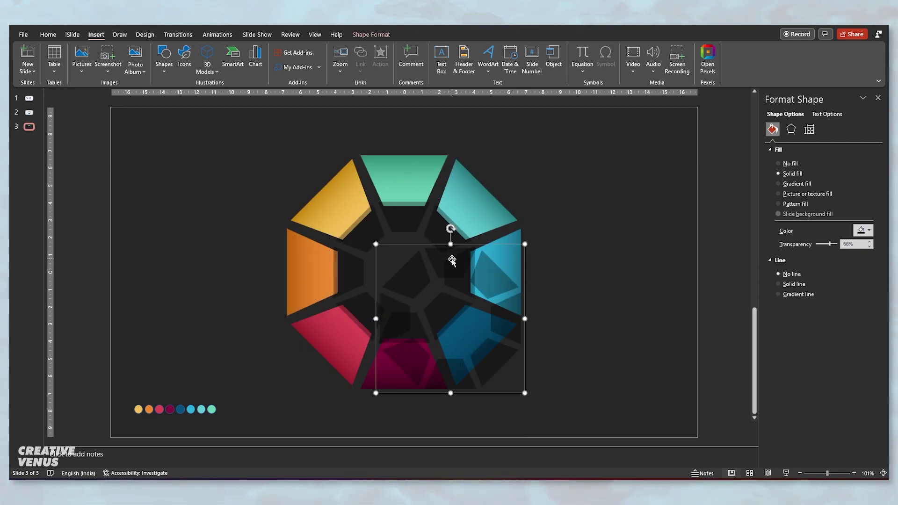
drag(450, 261, 403, 219)
drag(479, 347, 484, 355)
click(861, 231)
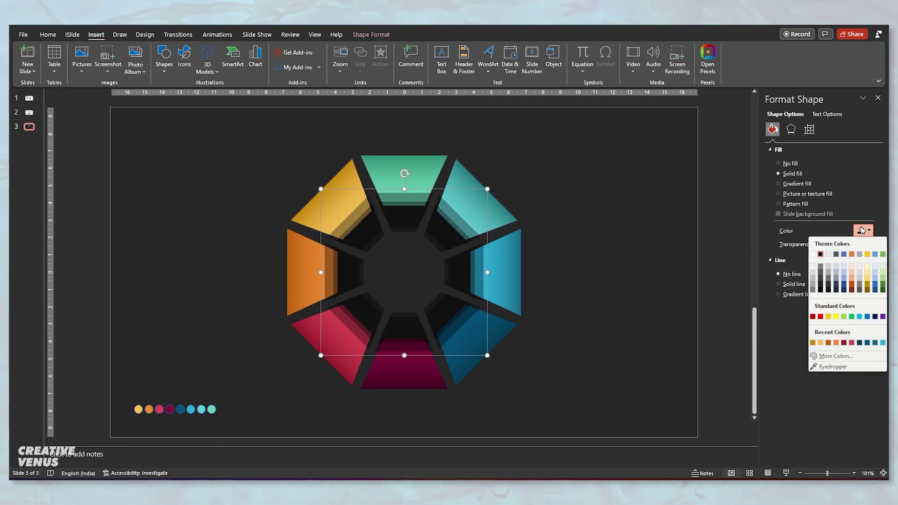
click(813, 255)
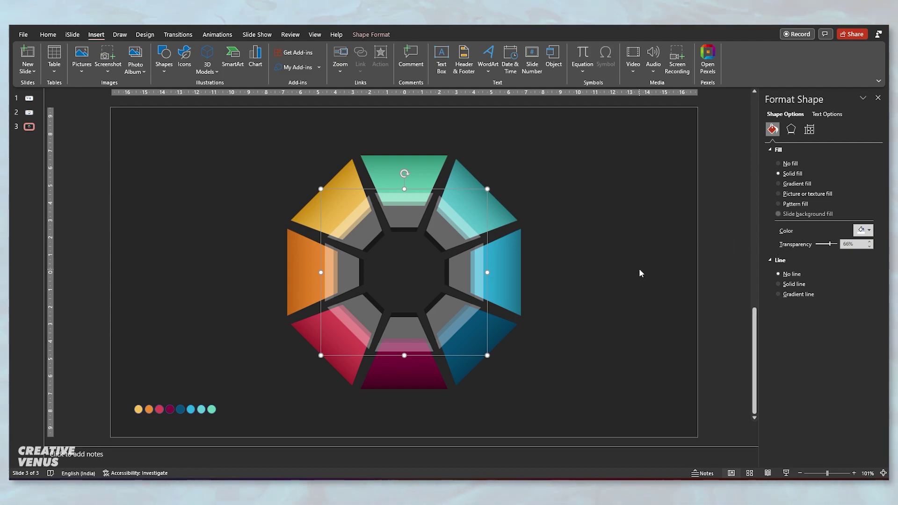
drag(826, 244, 817, 248)
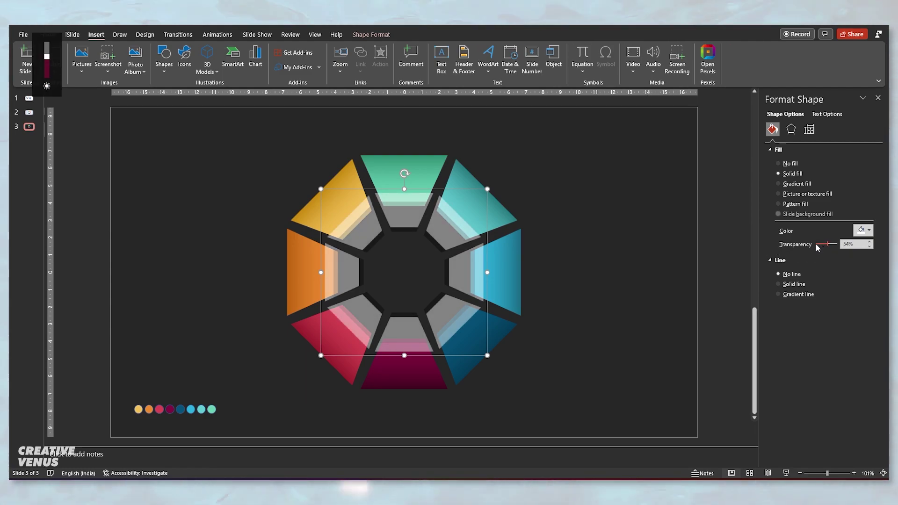
click(592, 325)
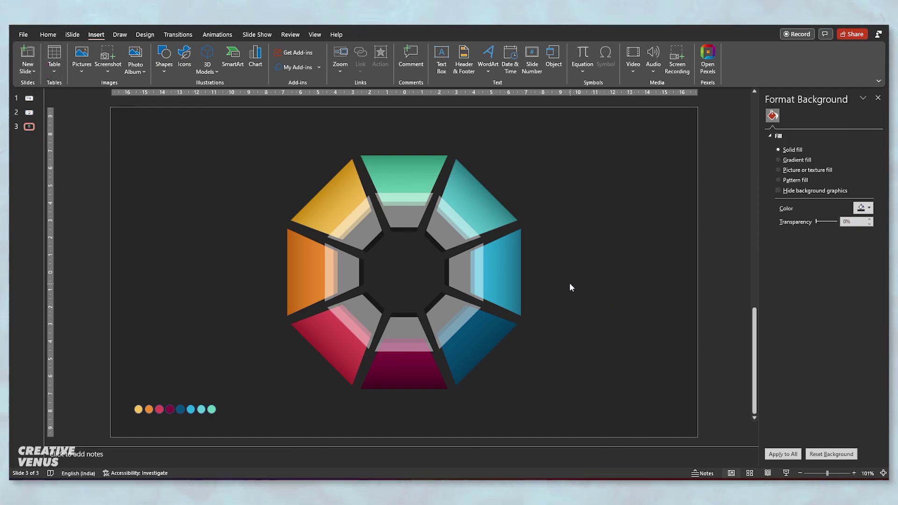
- Bring the octagon group to front, enlarge it slightly, and fill it white at ~94% transparency
click(478, 281)
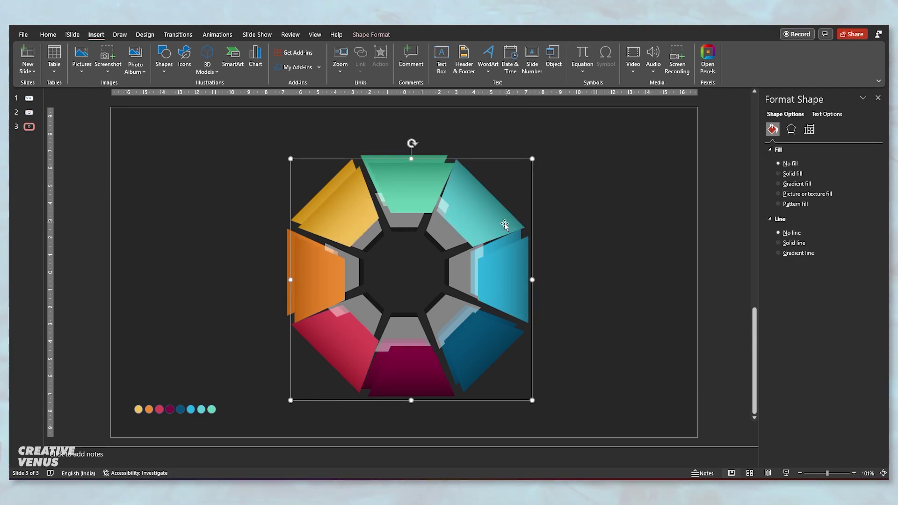
drag(479, 215, 478, 215)
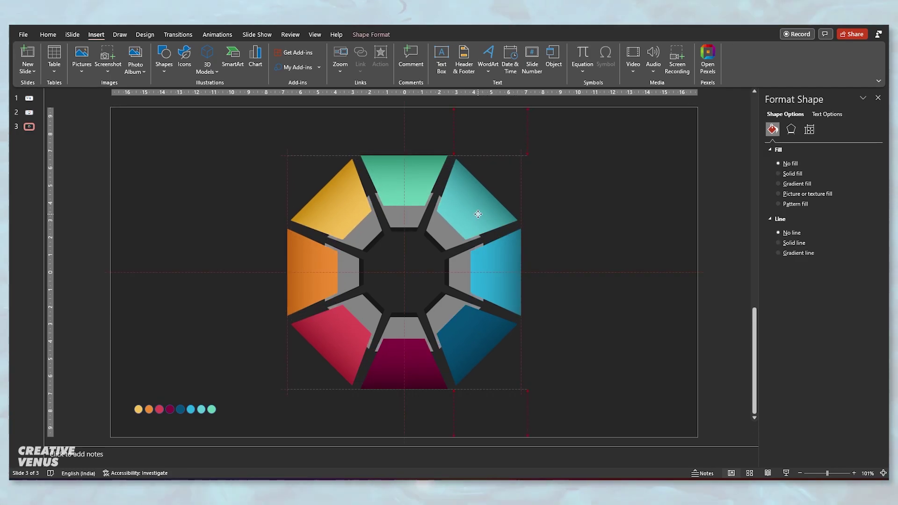
drag(478, 214, 491, 214)
right_click(477, 211)
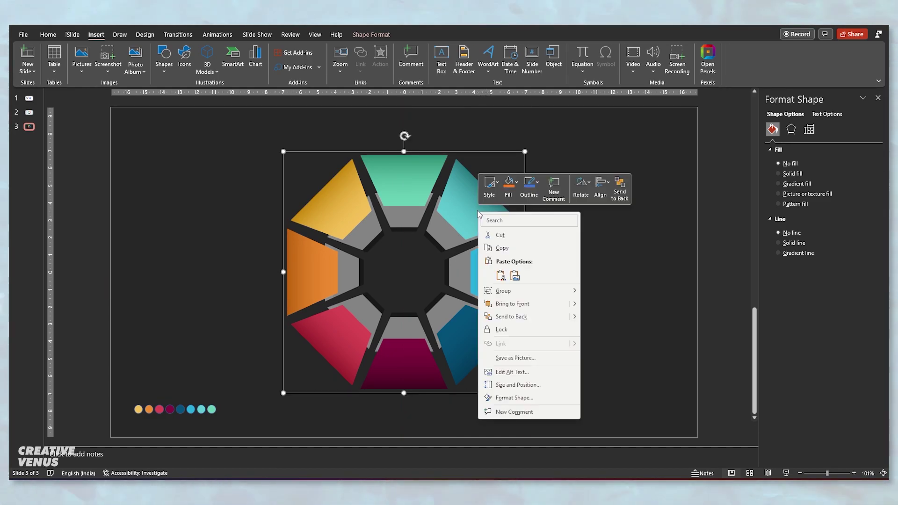
click(511, 305)
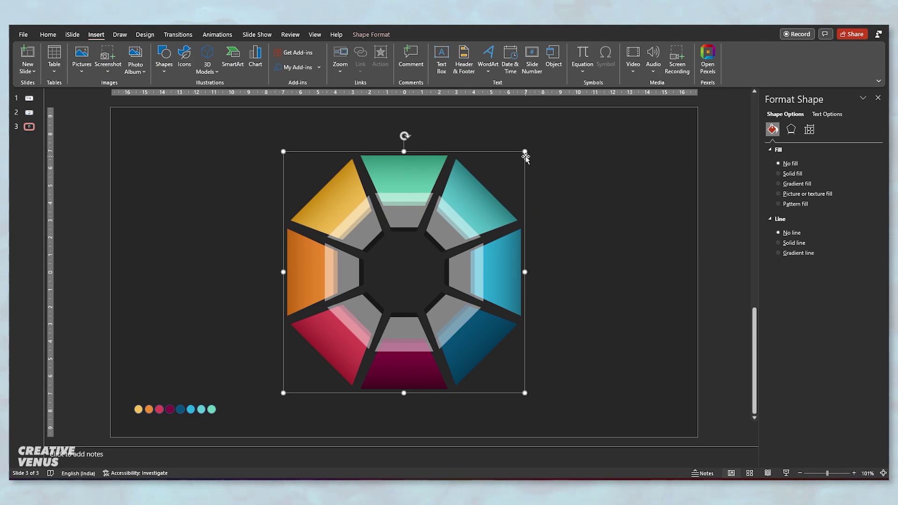
drag(525, 152, 530, 149)
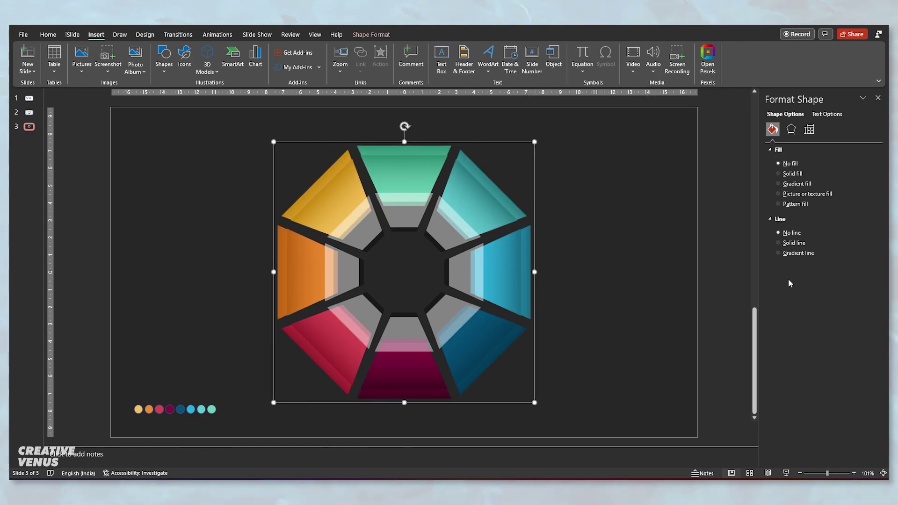
click(790, 174)
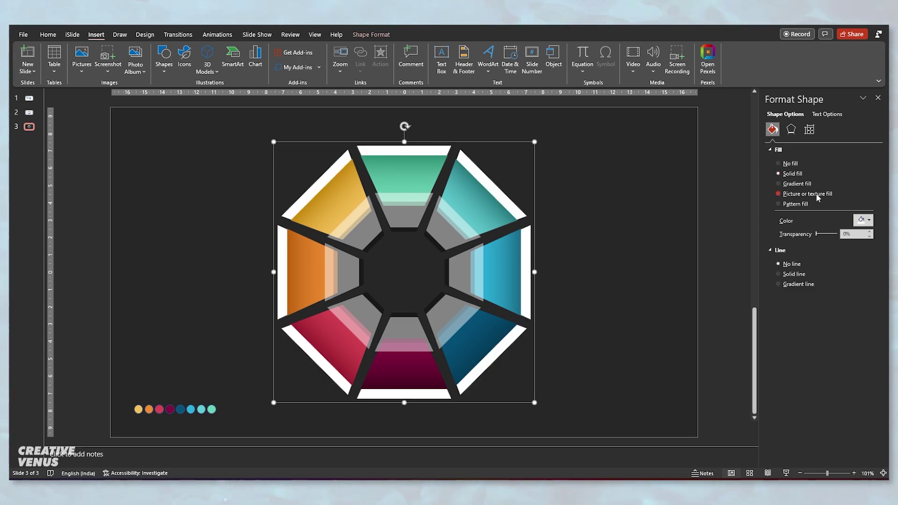
drag(816, 234, 836, 234)
- Set the slide background fill to near black
click(666, 402)
click(864, 208)
click(821, 276)
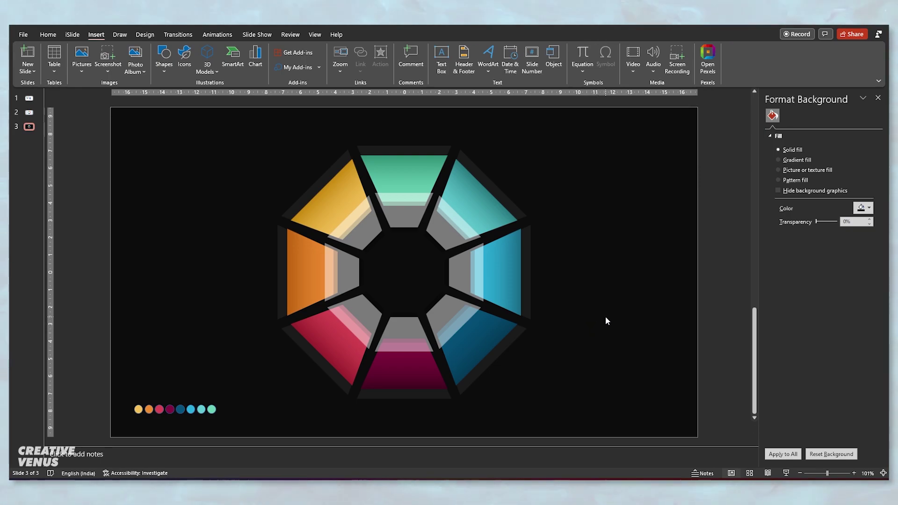
- Duplicate the inner grey ring, tint the copy slate blue, and shrink it toward the centre
click(366, 304)
key(ctrl+d)
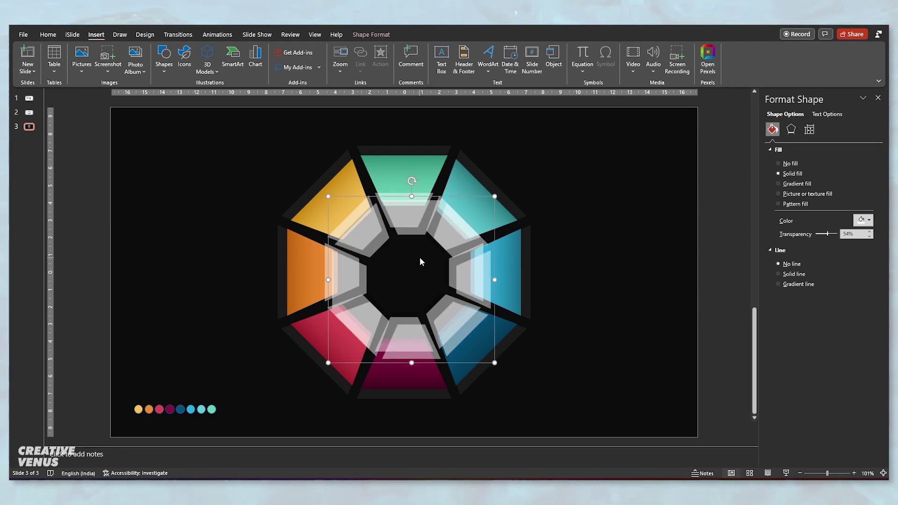
drag(463, 278, 461, 271)
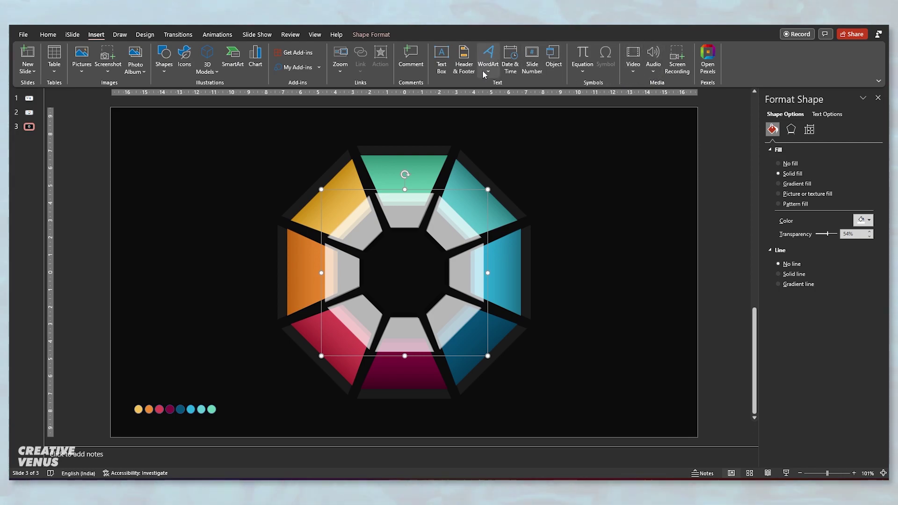
ctrl+scroll(421, 214, up, 5)
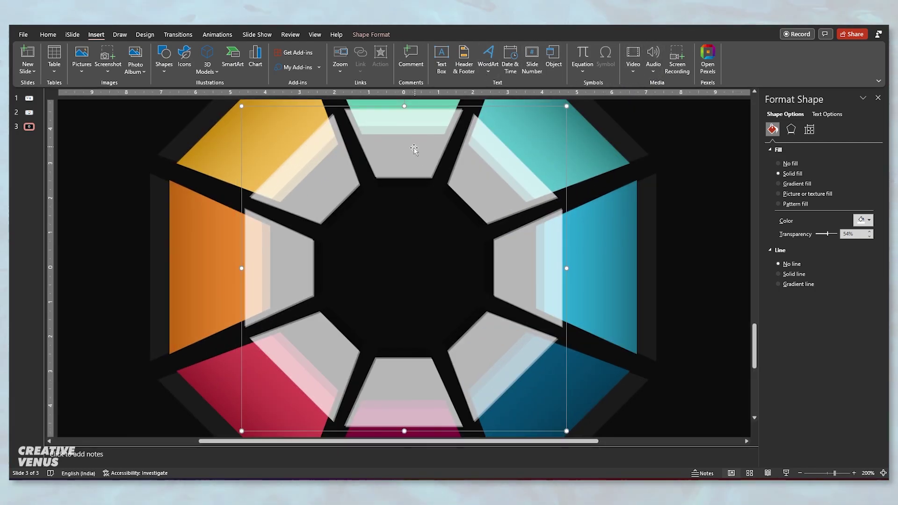
drag(413, 150, 409, 150)
click(868, 220)
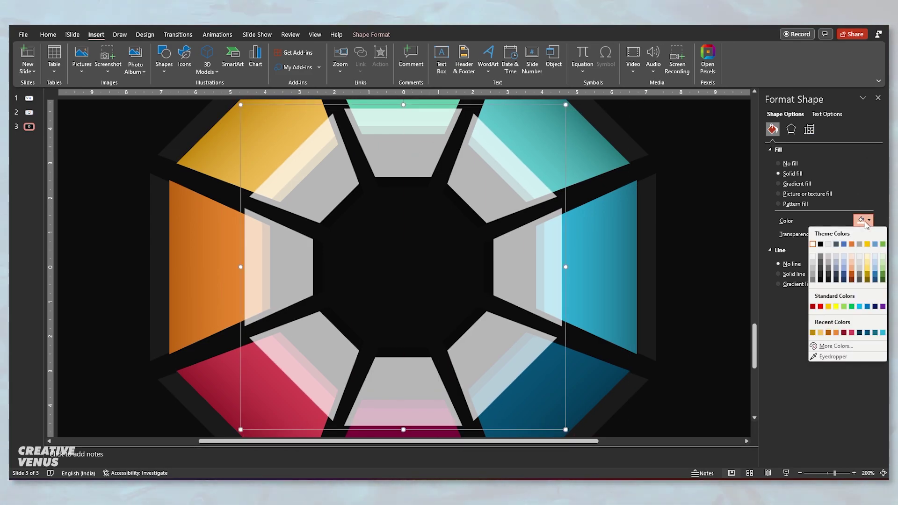
click(882, 307)
scroll(510, 296, down, 5)
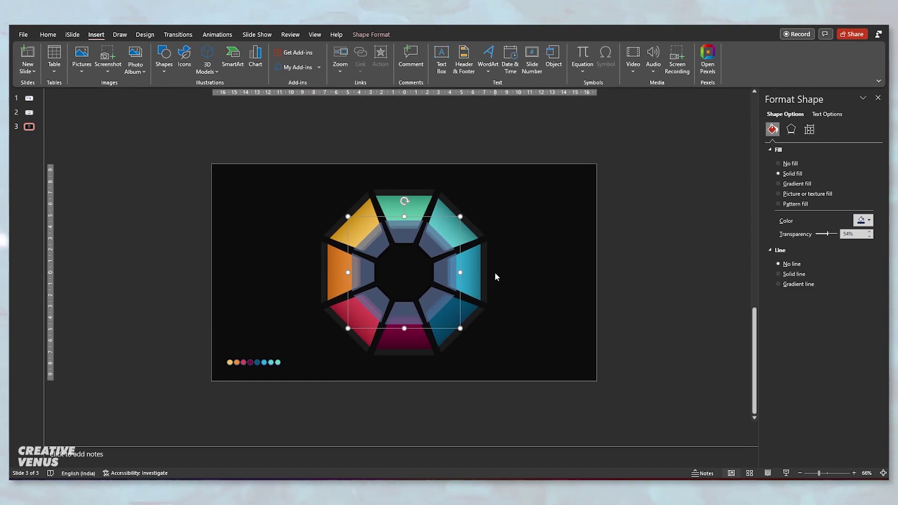
scroll(492, 272, up, 3)
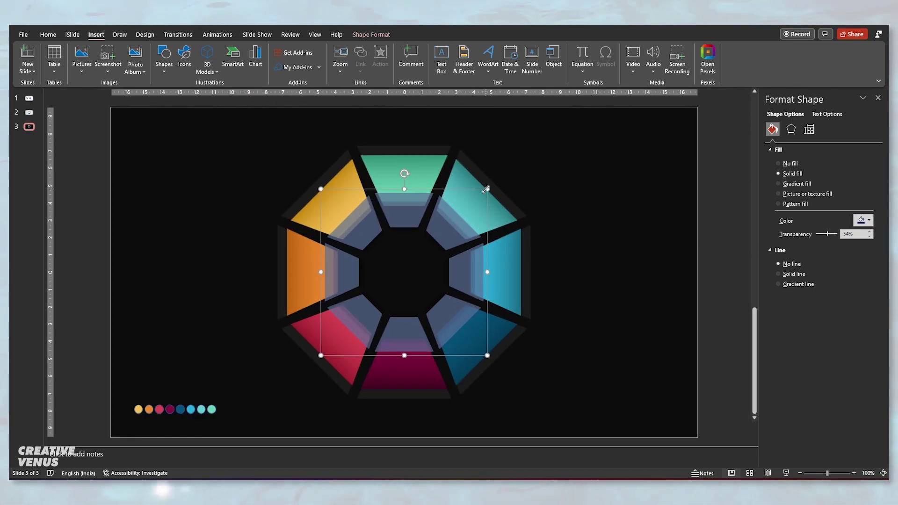
drag(486, 189, 445, 230)
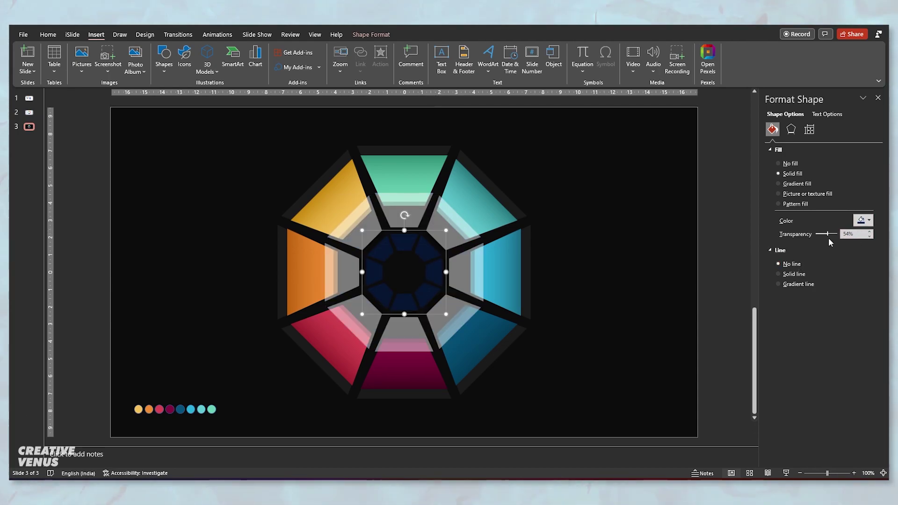
- Change the small central ring's fill to white at about 92% transparency
drag(832, 237, 817, 238)
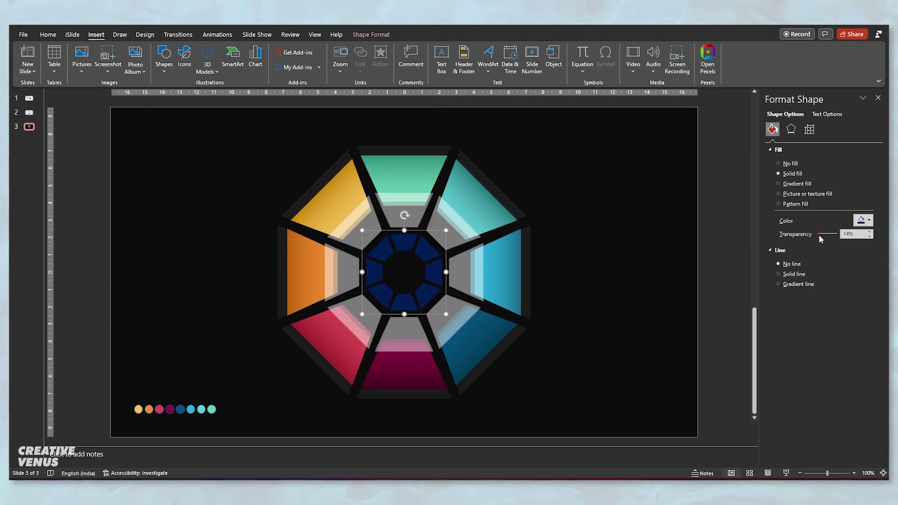
click(857, 218)
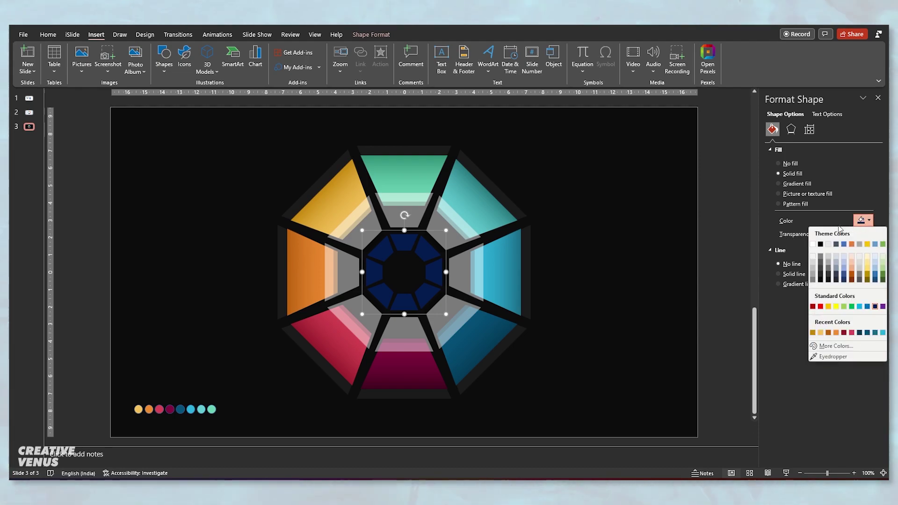
click(813, 245)
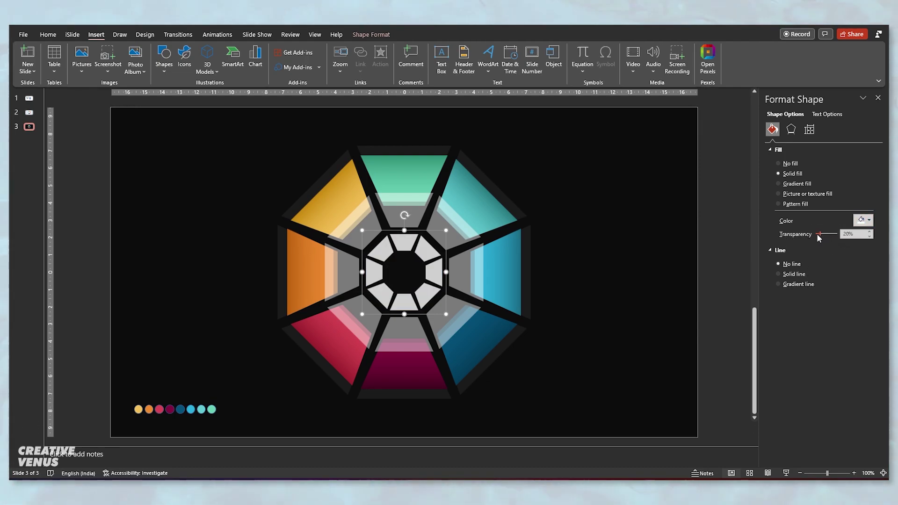
drag(823, 239, 836, 236)
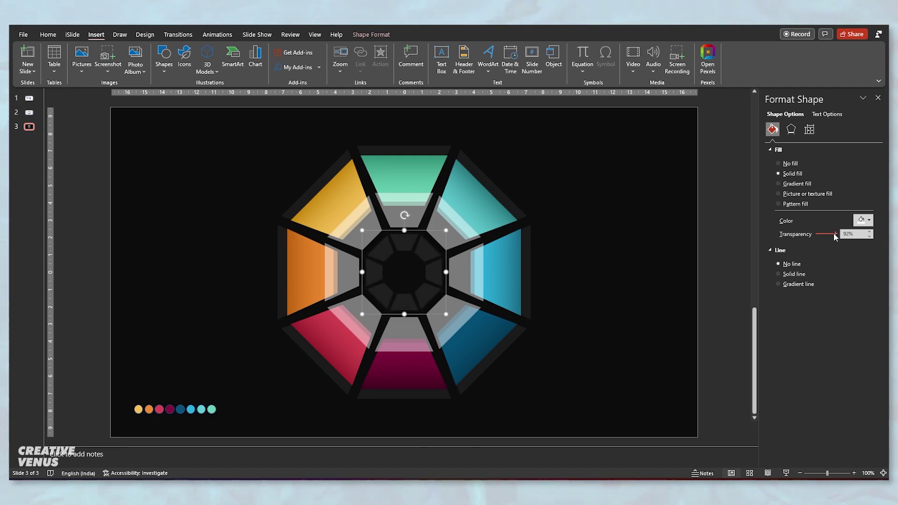
click(603, 321)
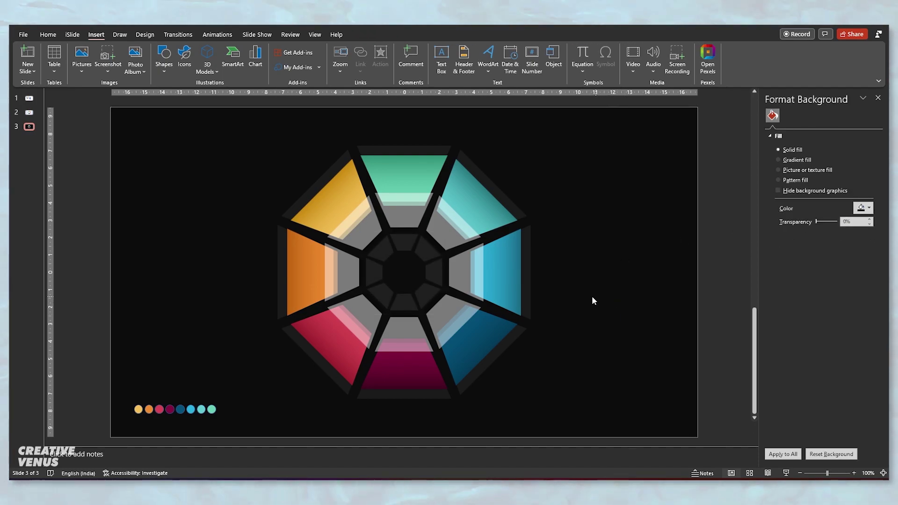
click(529, 287)
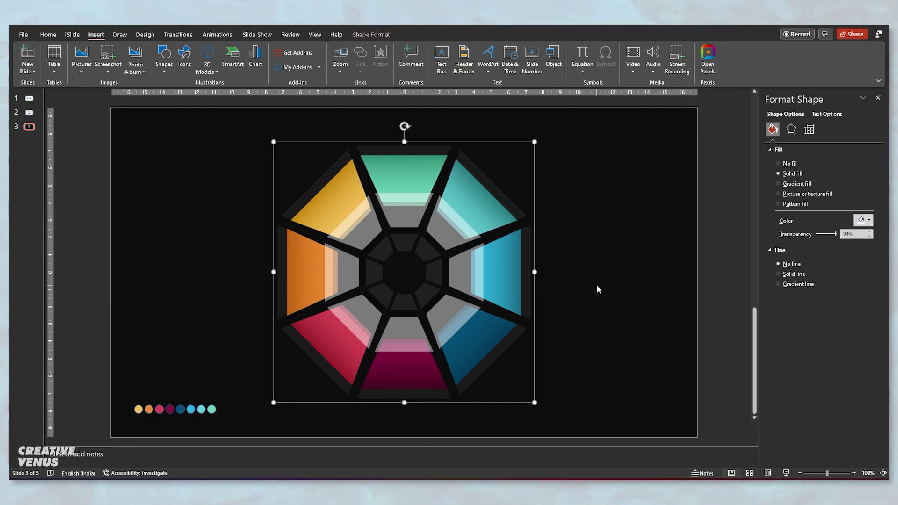
- Duplicate the octagon frame, enlarge the copy past the slide edges, and set 62% fill transparency
key(ctrl+d)
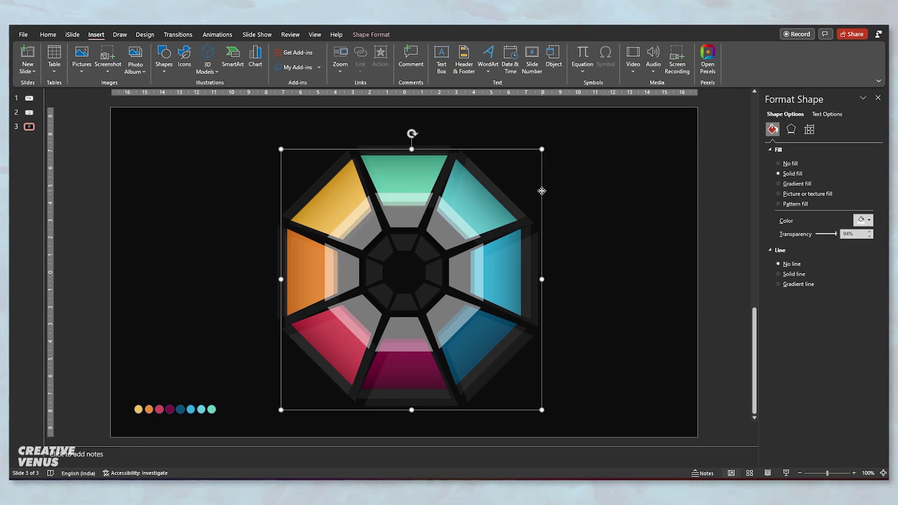
drag(542, 191, 534, 184)
drag(535, 141, 680, 74)
drag(836, 234, 837, 235)
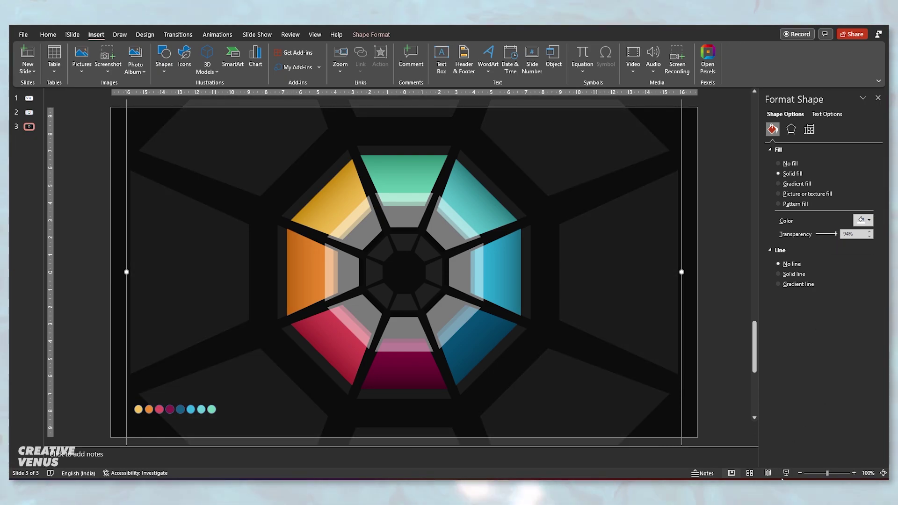
scroll(547, 236, down, 3)
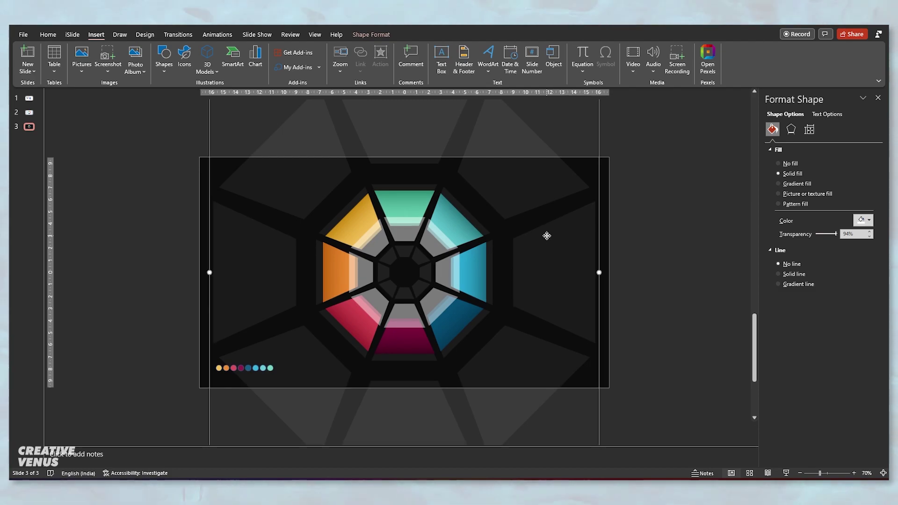
right_click(546, 236)
click(596, 336)
click(686, 254)
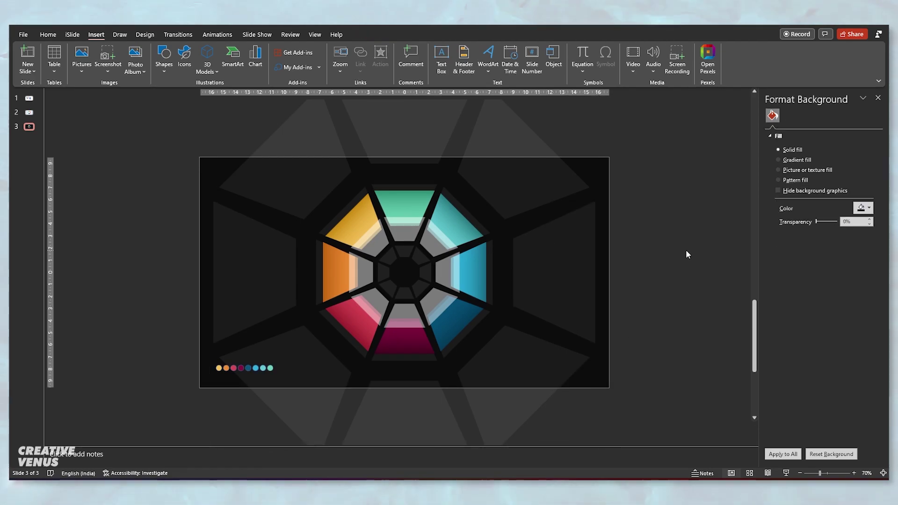
scroll(423, 254, up, 3)
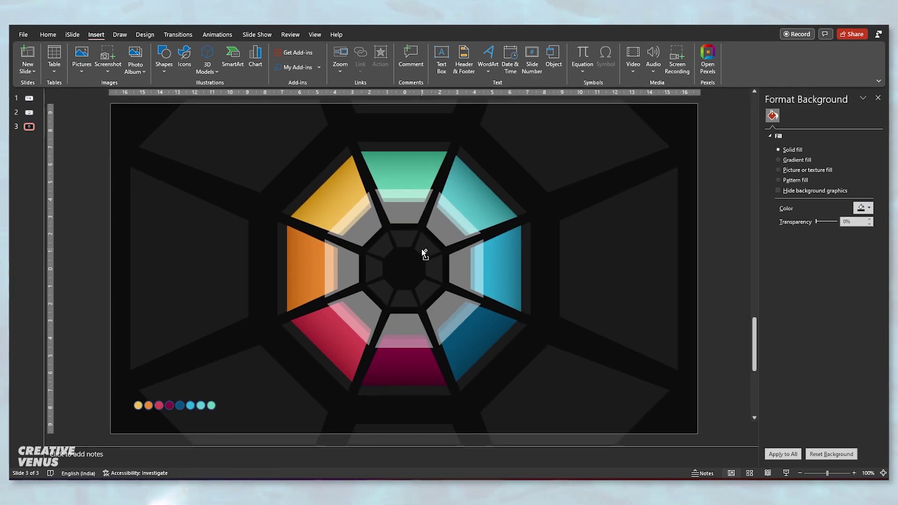
- Ungroup the octagon ring into separate segments and deselect them
click(301, 202)
mouse_move(301, 201)
mouse_down()
mouse_move(277, 201)
mouse_move(305, 210)
mouse_up()
key(ctrl+shift+g)
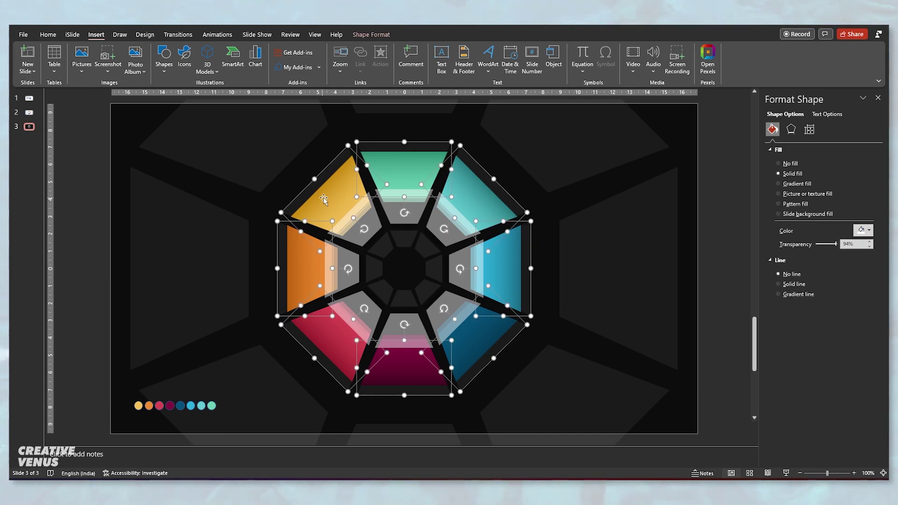
click(695, 249)
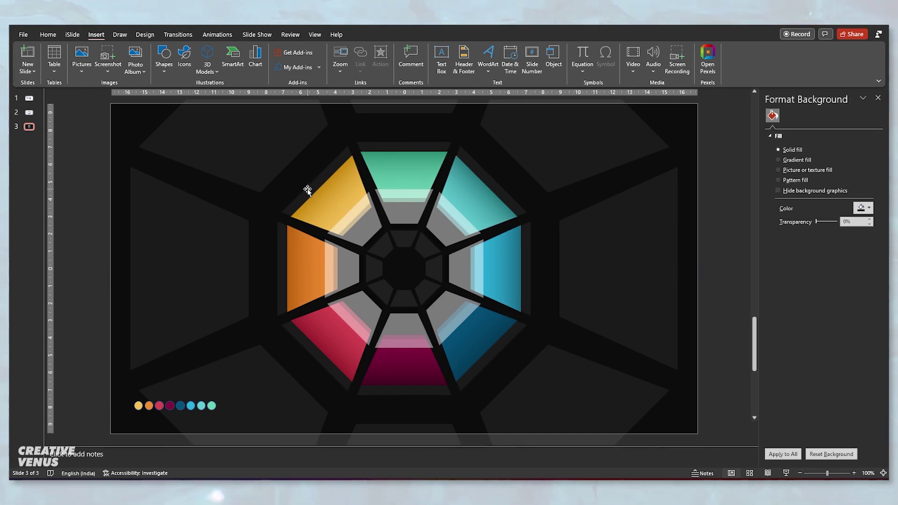
- Give the yellow segment a 10 pt yellow glow with raised transparency for a faint halo
click(307, 189)
click(791, 129)
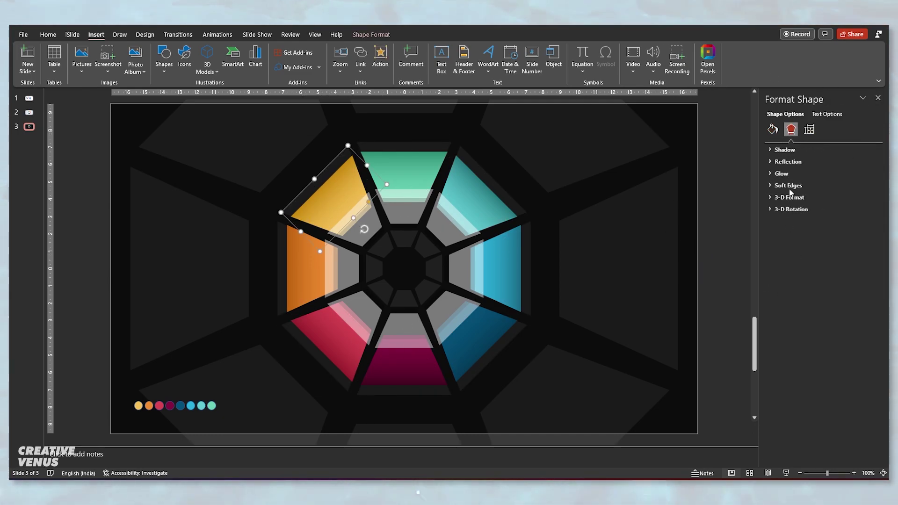
click(781, 173)
click(864, 186)
click(867, 186)
click(867, 200)
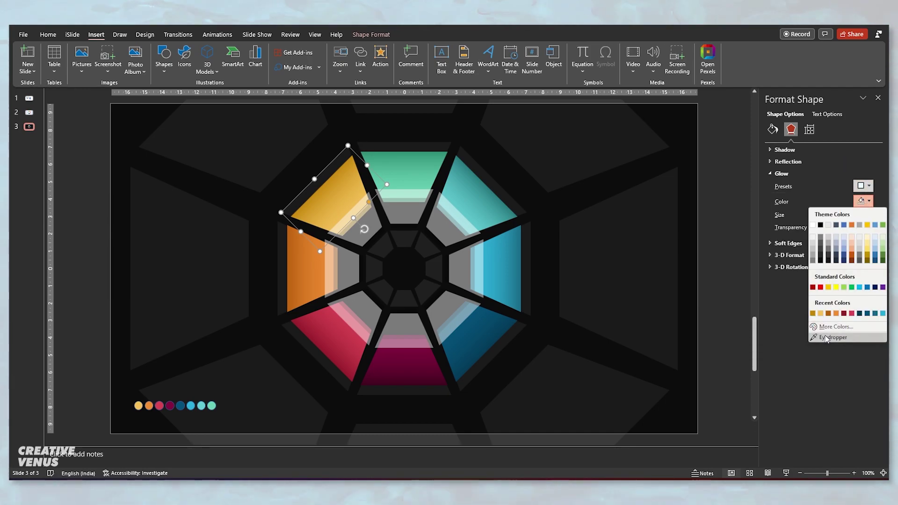
click(821, 313)
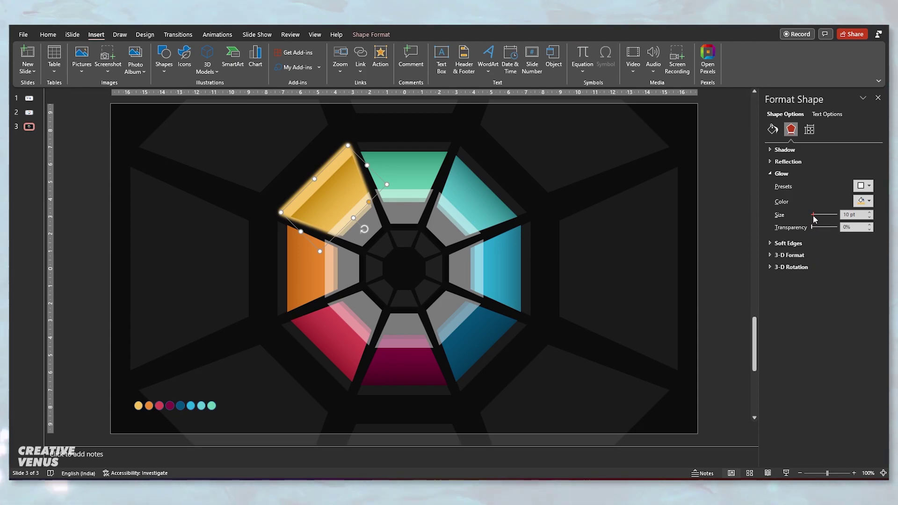
click(861, 185)
key(Escape)
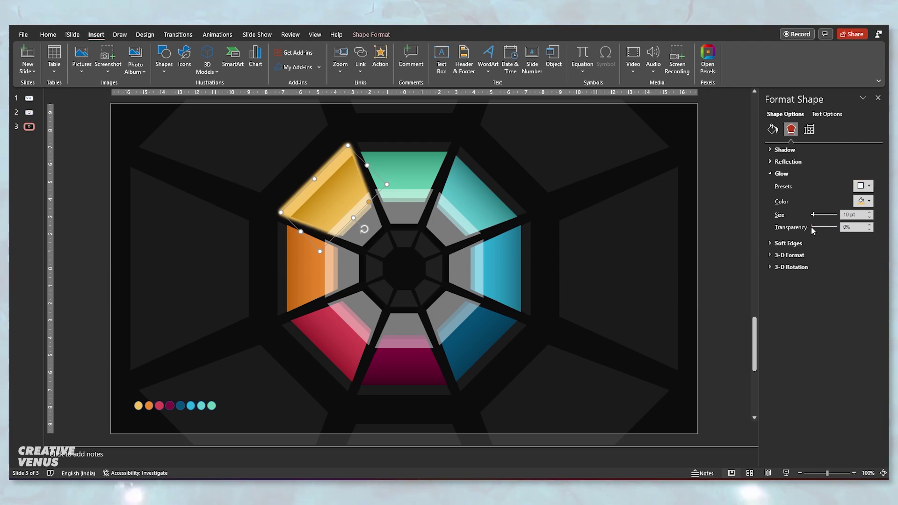
drag(812, 226, 835, 228)
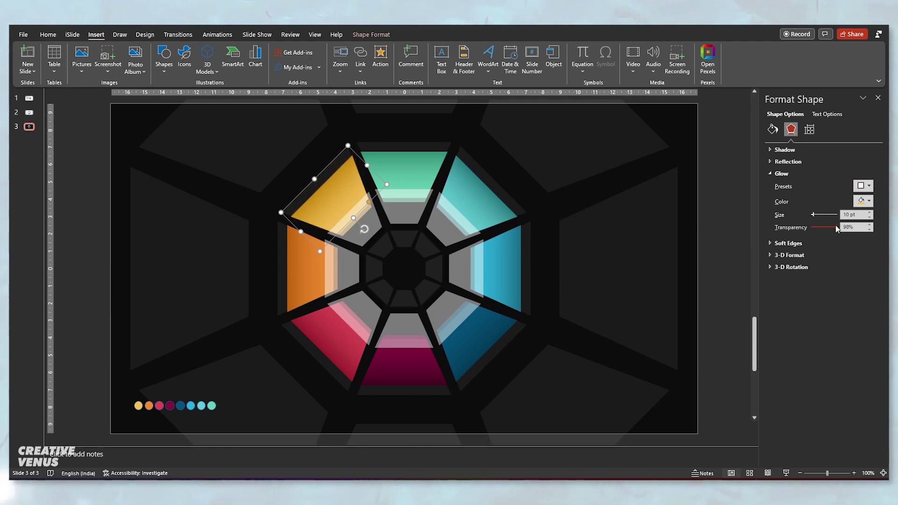
- Compare the yellow glow against the backdrop, then select the top green segment
click(625, 214)
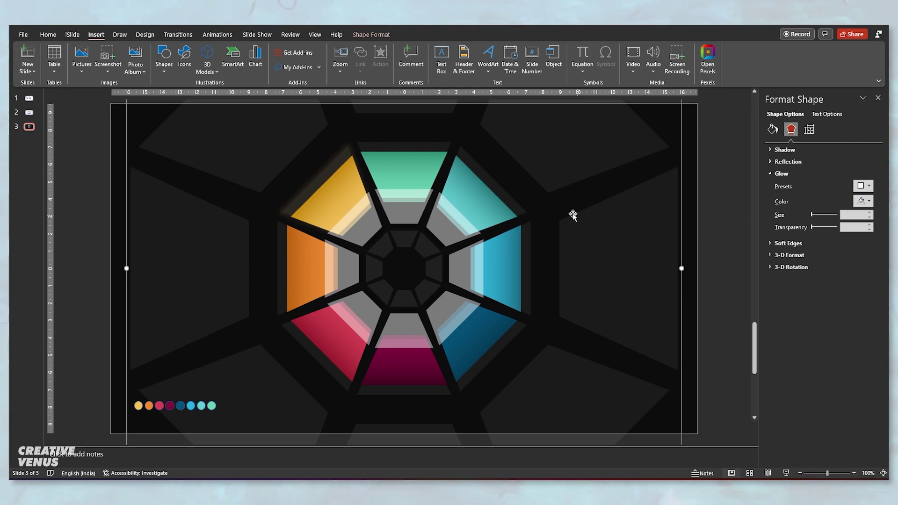
click(334, 164)
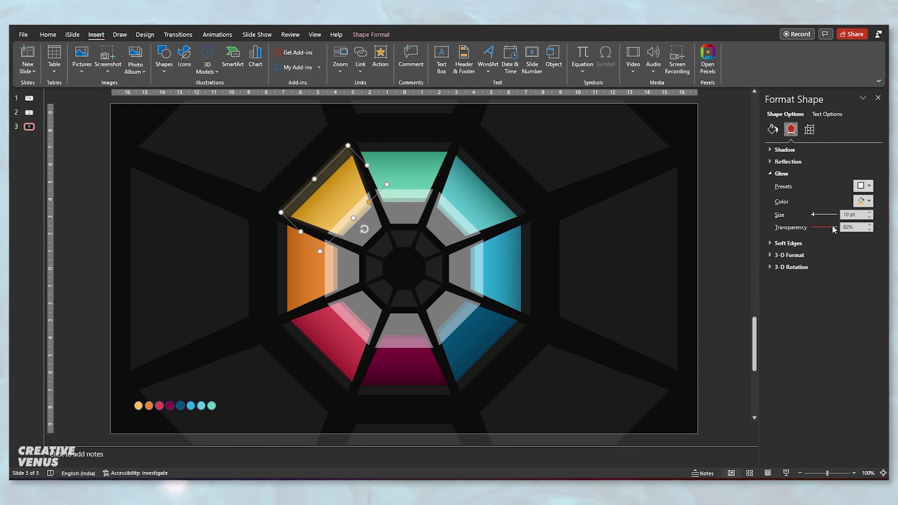
click(550, 162)
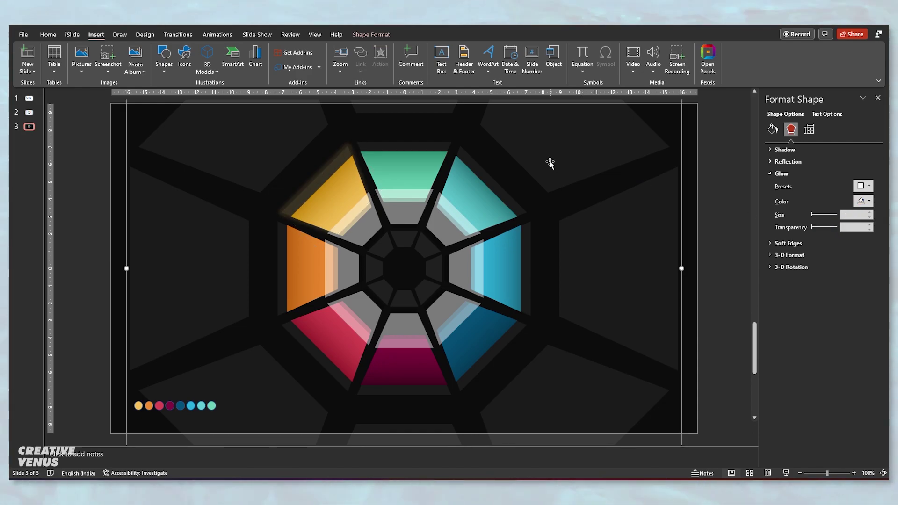
click(404, 145)
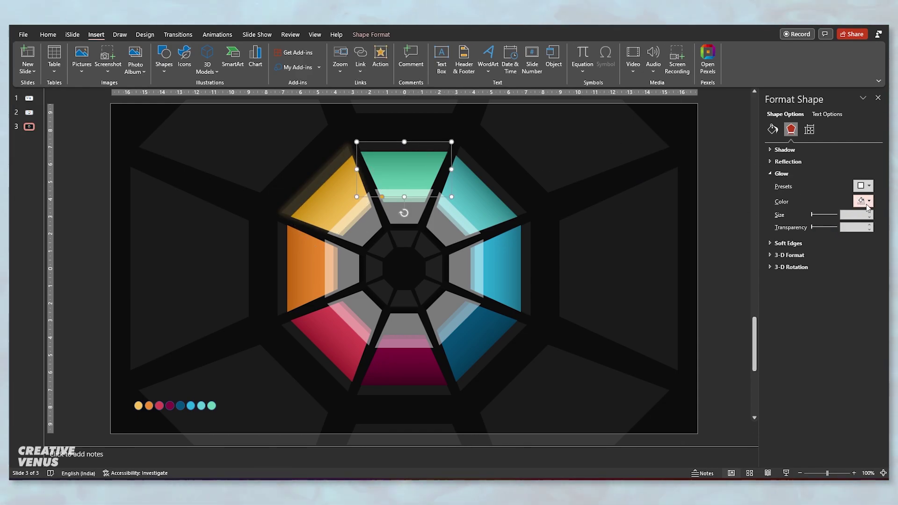
- Give the top green segment a glow sampled from the light-teal dot at 87% transparency
click(867, 203)
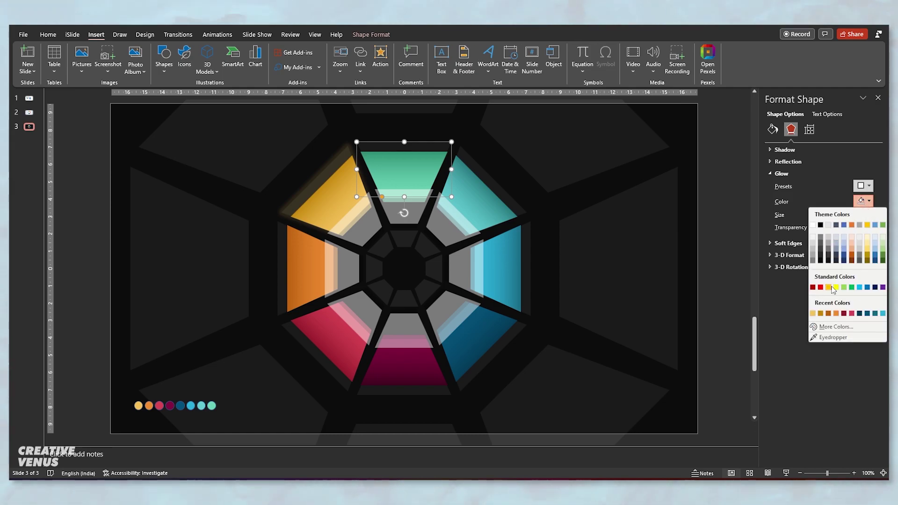
click(833, 337)
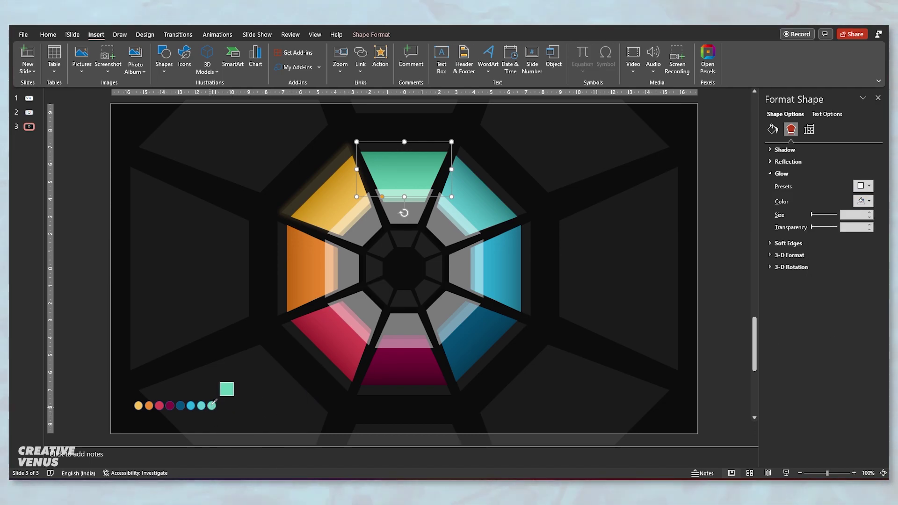
click(213, 403)
drag(812, 229, 832, 231)
click(327, 171)
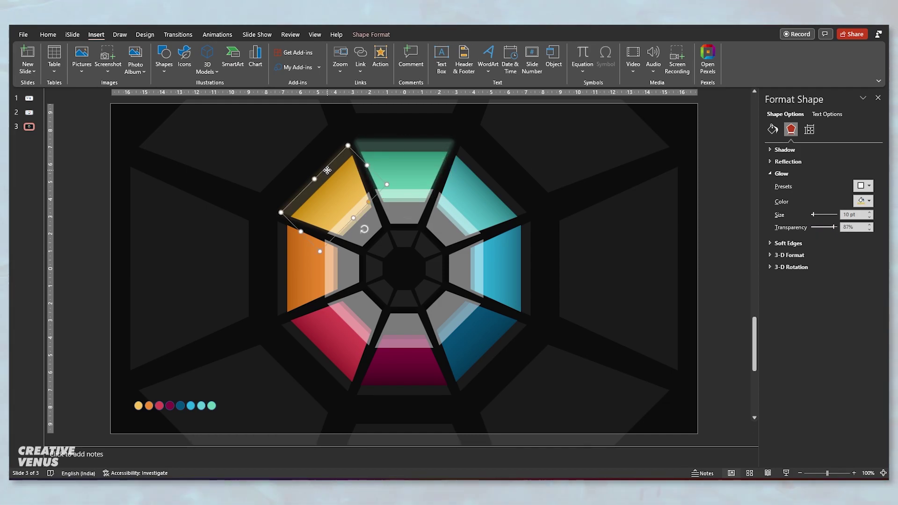
click(421, 143)
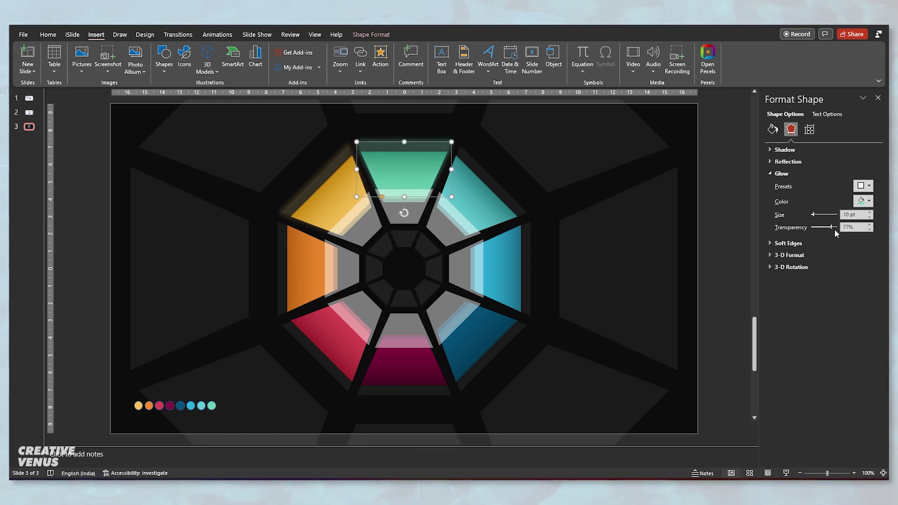
text(87)
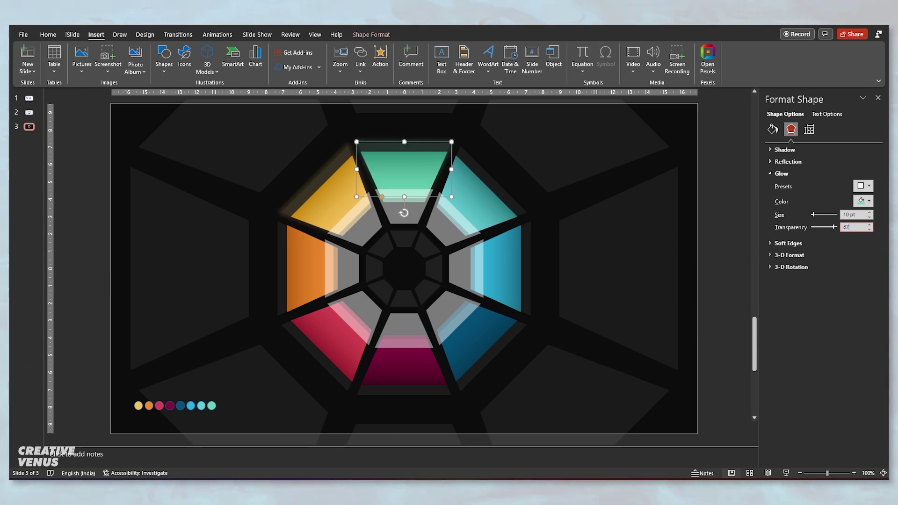
key(Return)
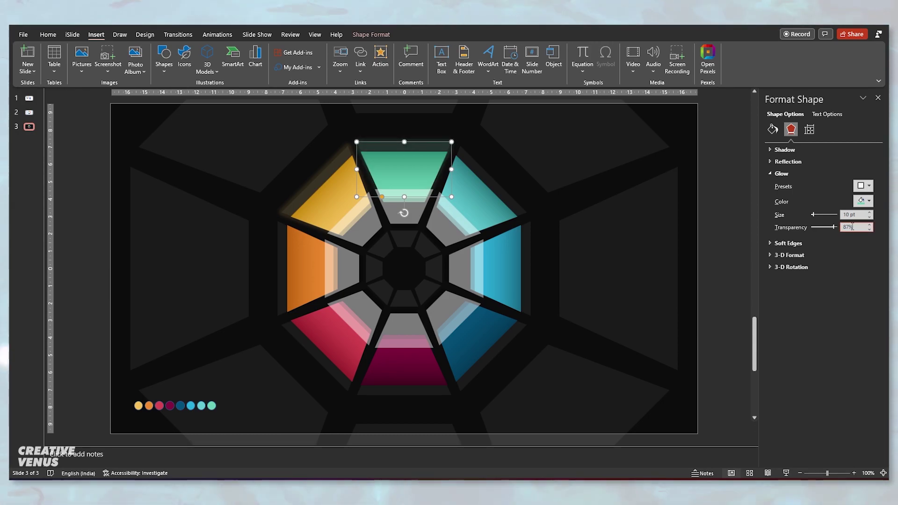
- Give the teal upper-right segment a light-blue sampled glow at 87% transparency
click(505, 188)
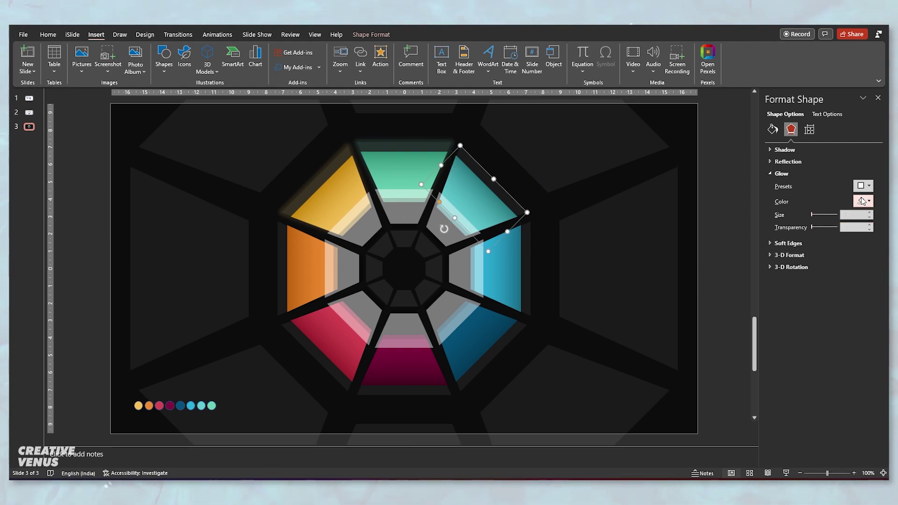
click(863, 202)
click(816, 343)
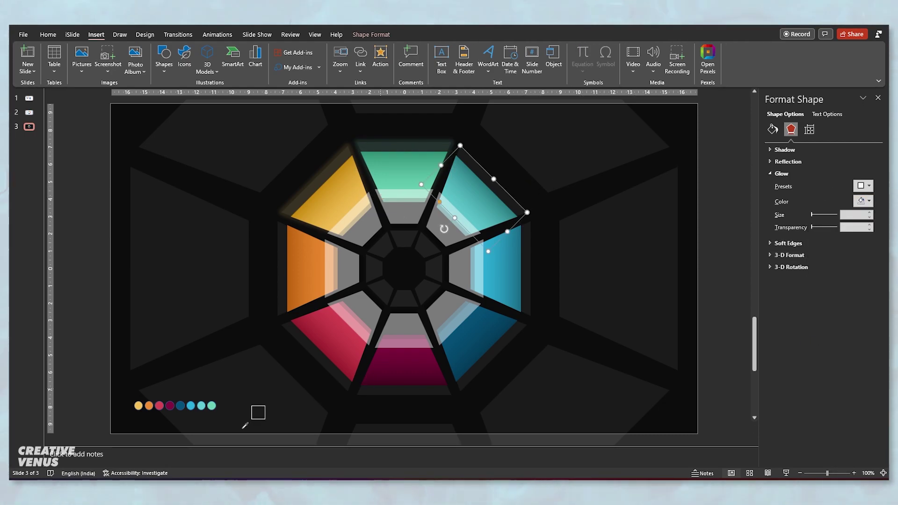
click(191, 405)
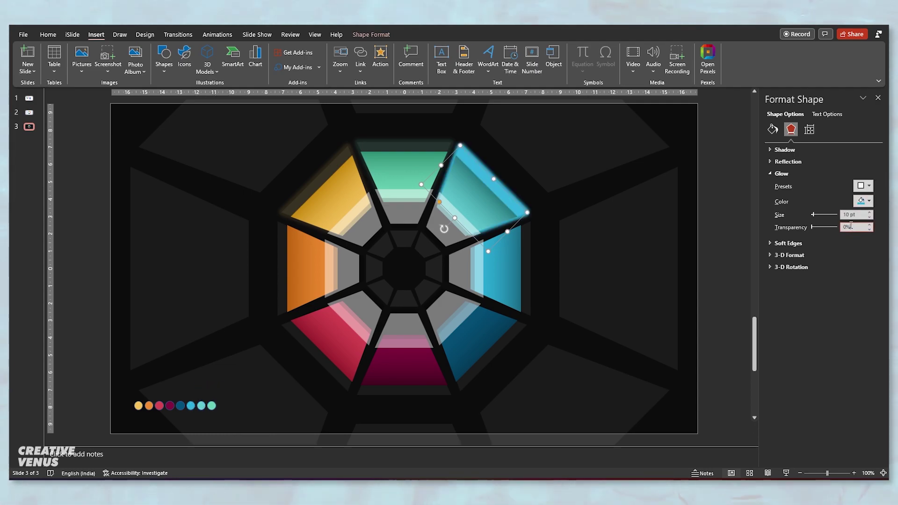
text(87)
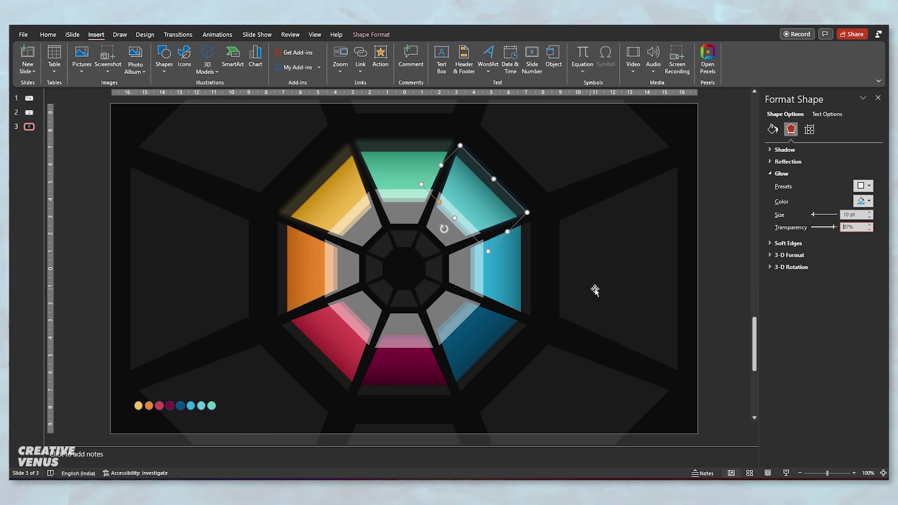
- Set the right blue segment's glow colour from the turquoise dot
click(532, 280)
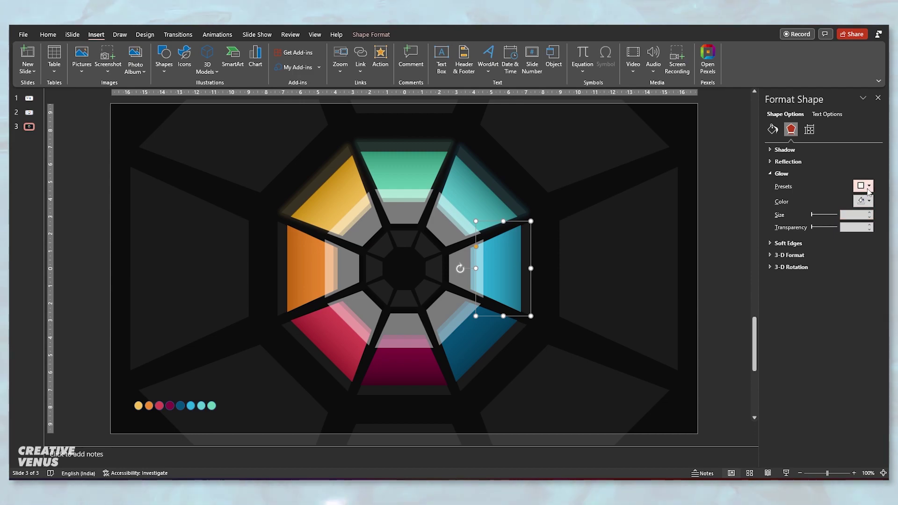
click(868, 201)
click(825, 336)
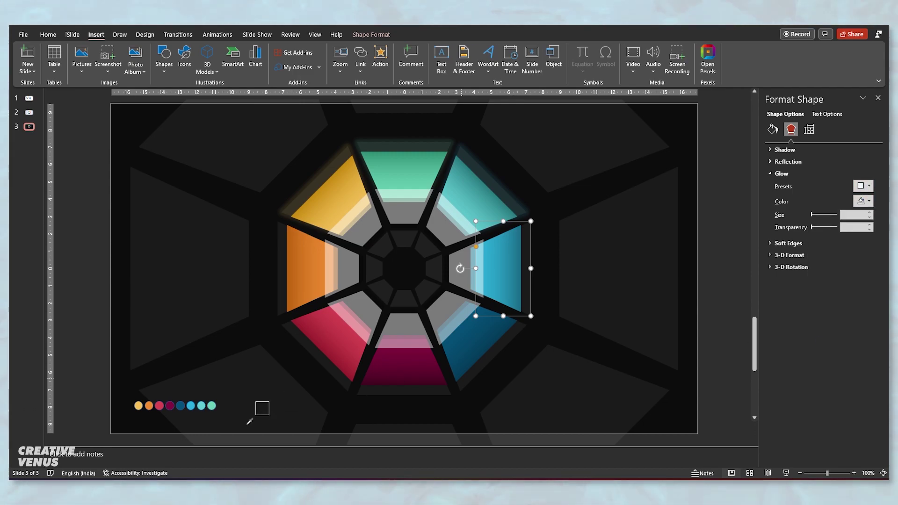
click(194, 401)
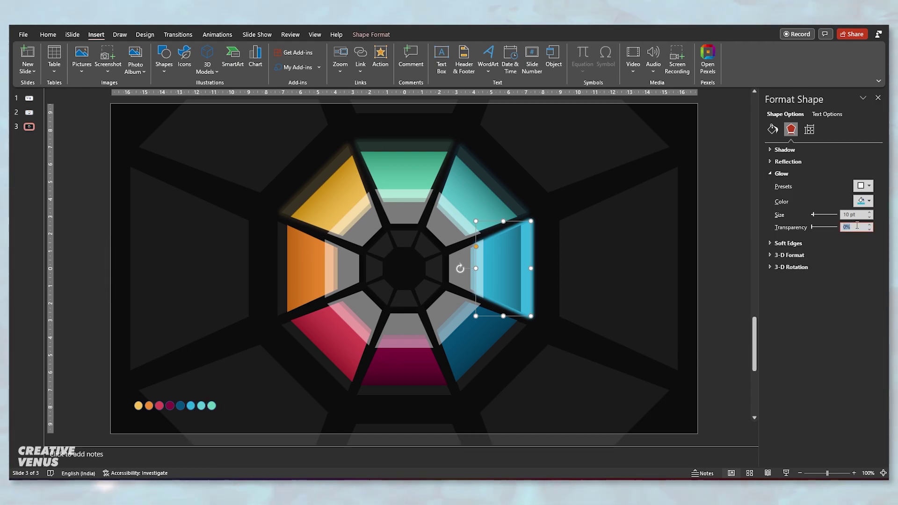
- Finish the blue glow at 87%, then give the dark-blue segment a blue glow at 87%
text(87)
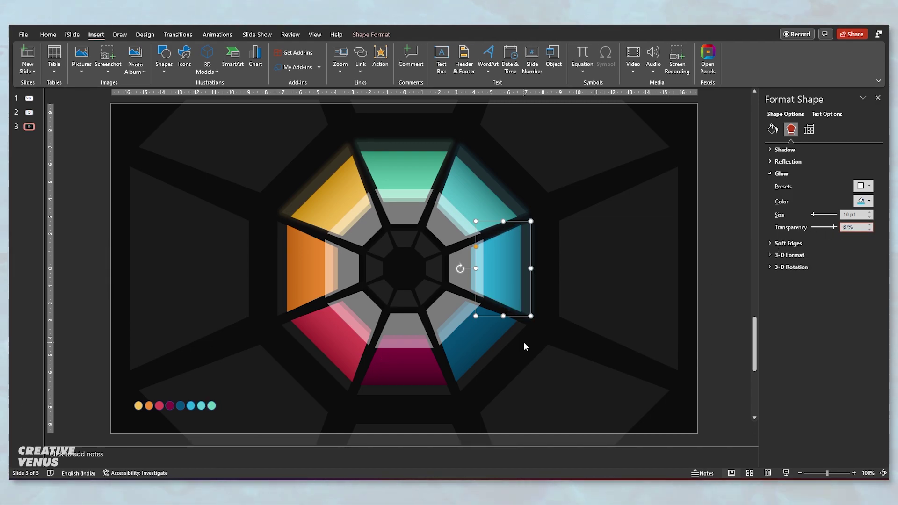
click(506, 342)
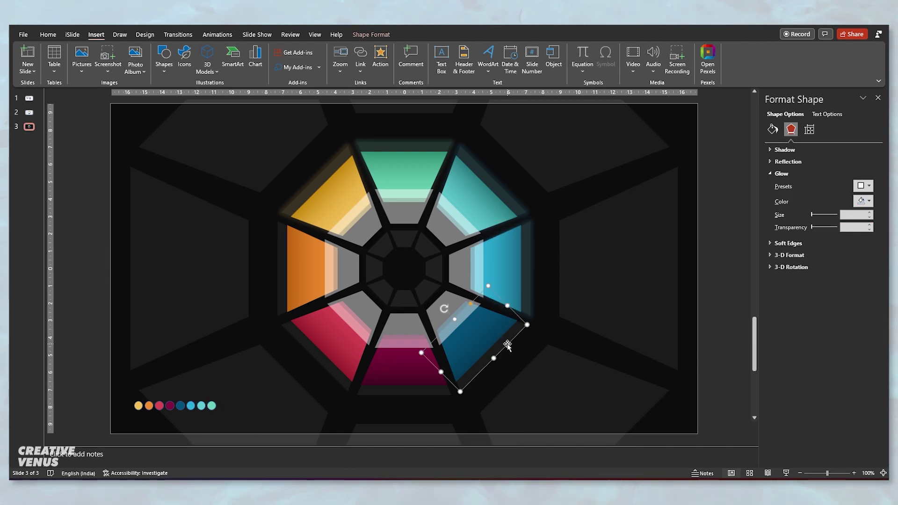
click(863, 202)
click(828, 338)
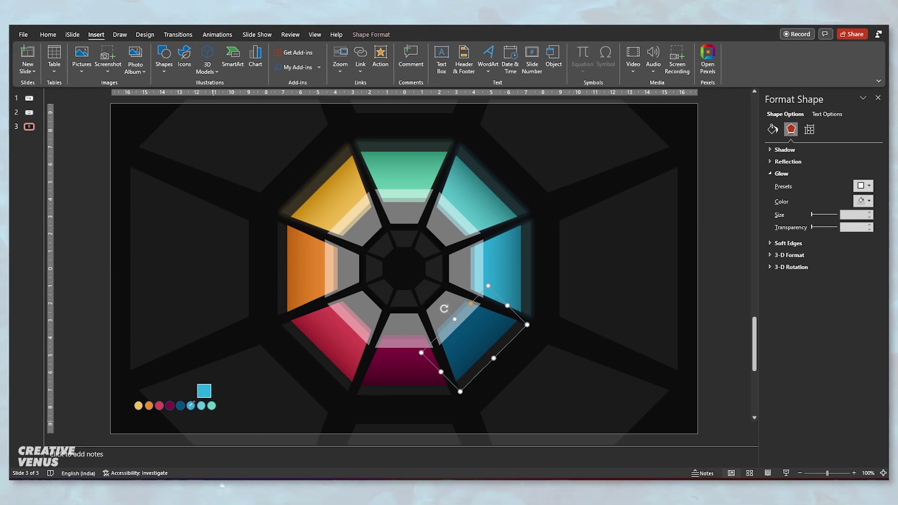
click(189, 404)
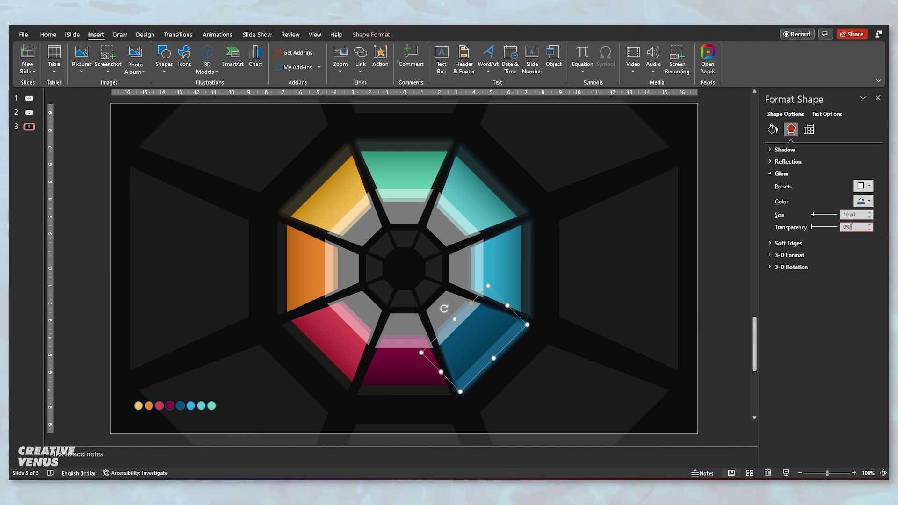
text(87)
key(Return)
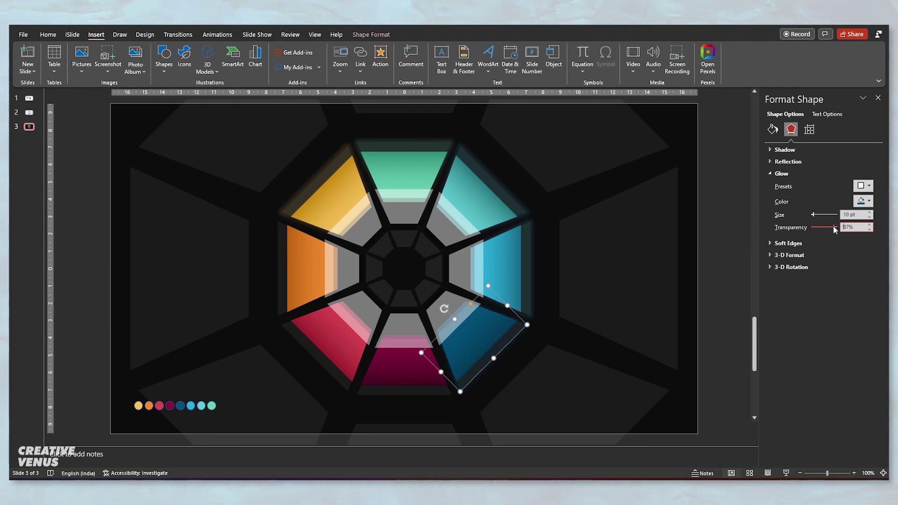
- Give the magenta bottom segment a dark-magenta glow at 87% transparency
click(415, 392)
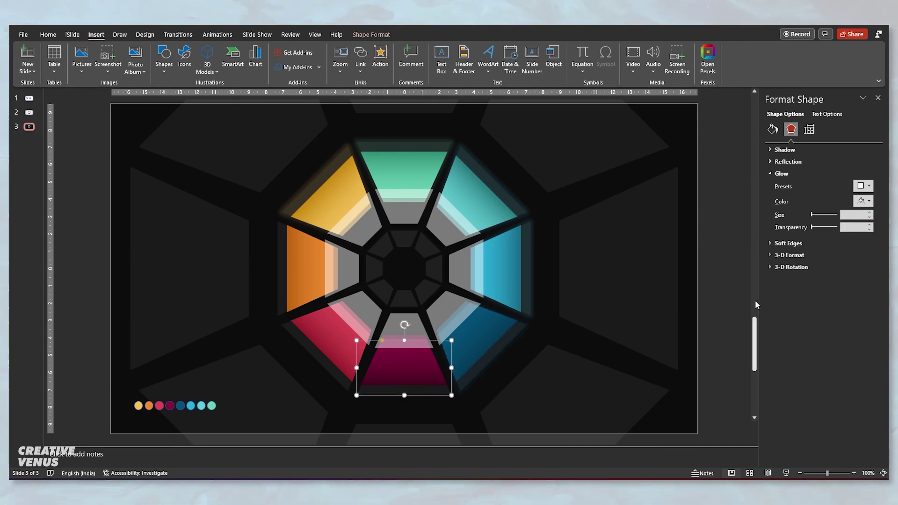
click(862, 202)
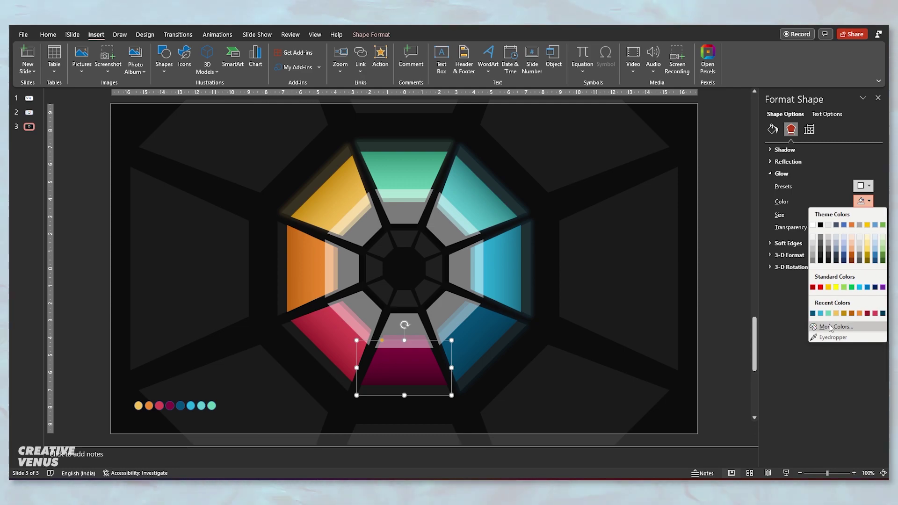
click(832, 337)
click(170, 406)
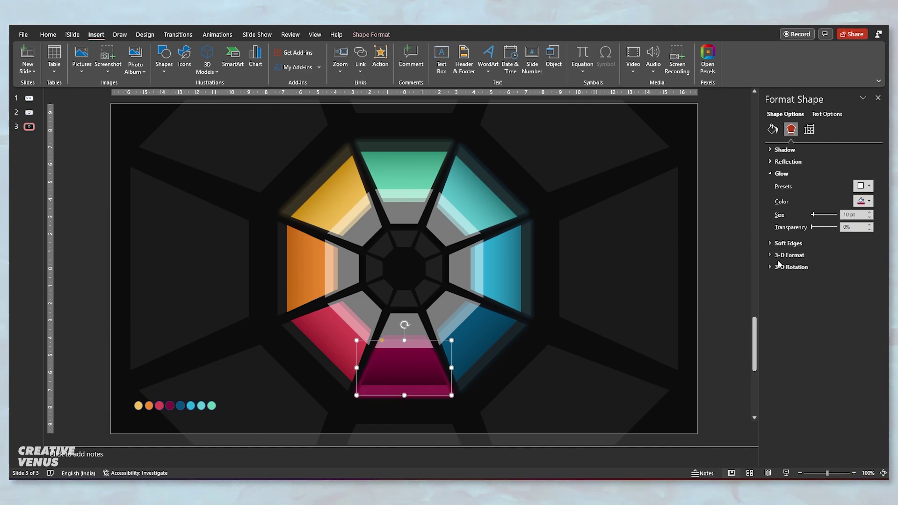
click(854, 227)
text(87)
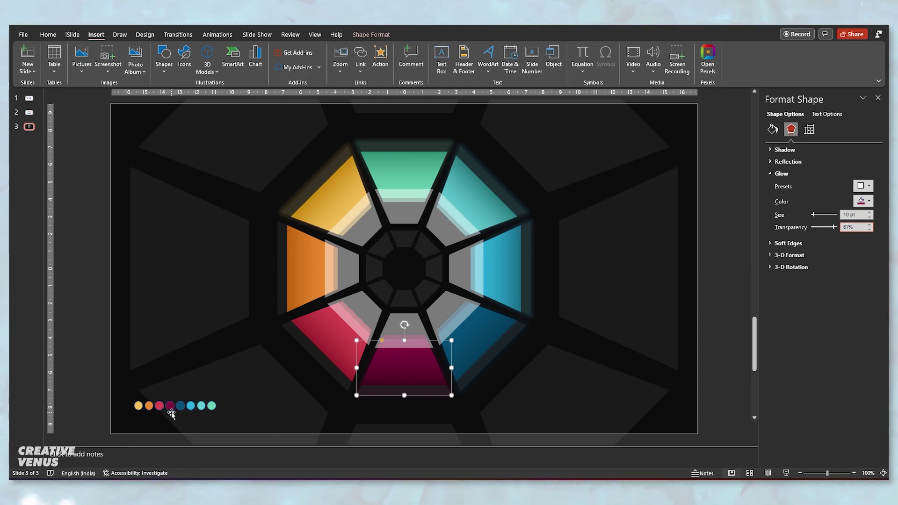
- Give the red lower-left segment a red glow at 87% transparency
click(312, 355)
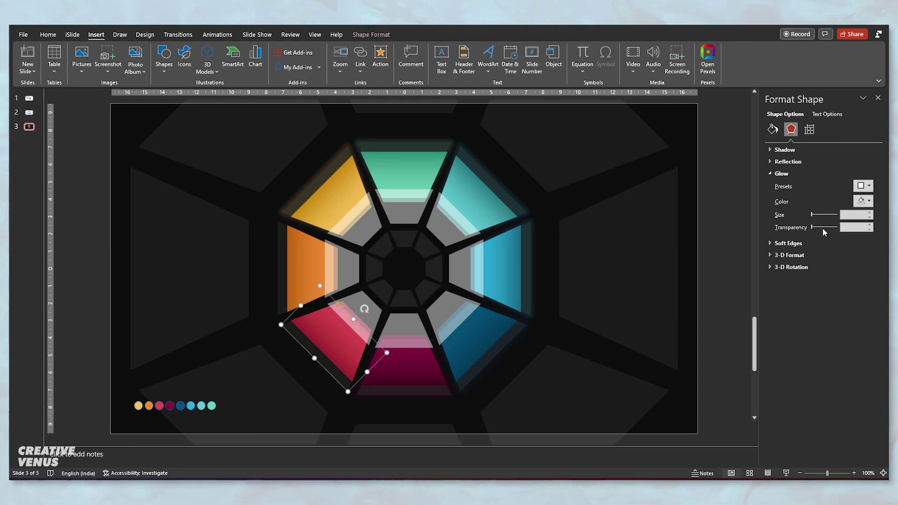
click(863, 200)
click(823, 336)
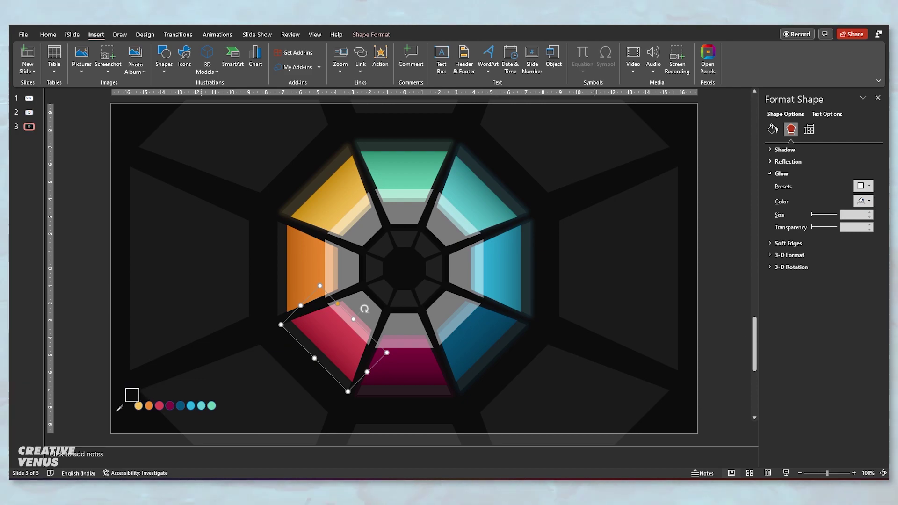
click(159, 406)
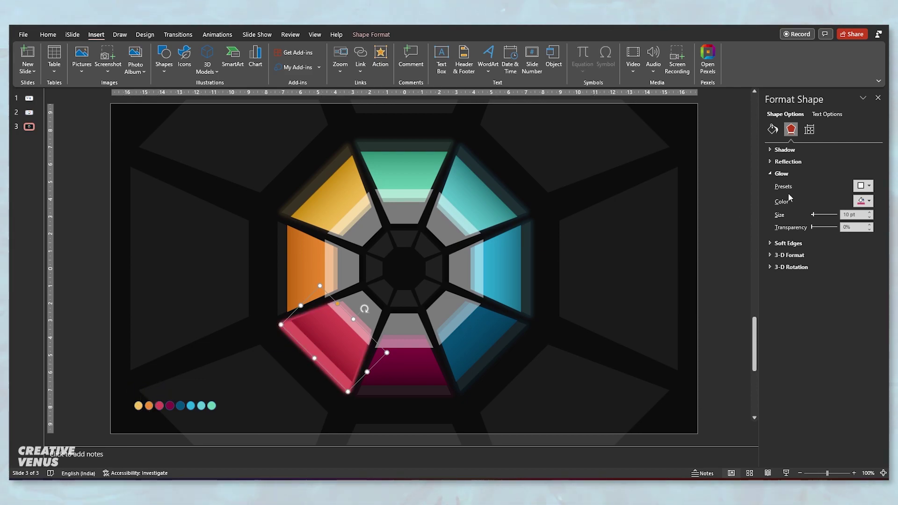
text(87)
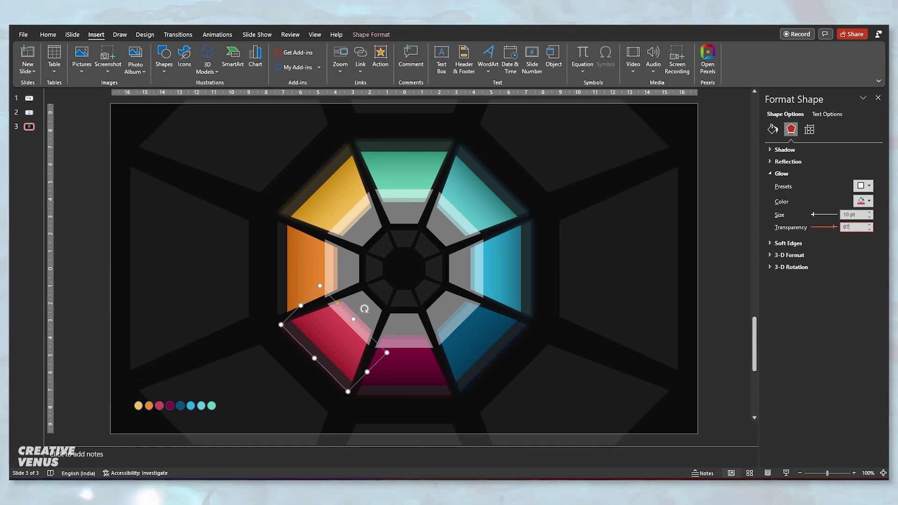
- Give the orange left segment an orange glow at 87% transparency
click(280, 295)
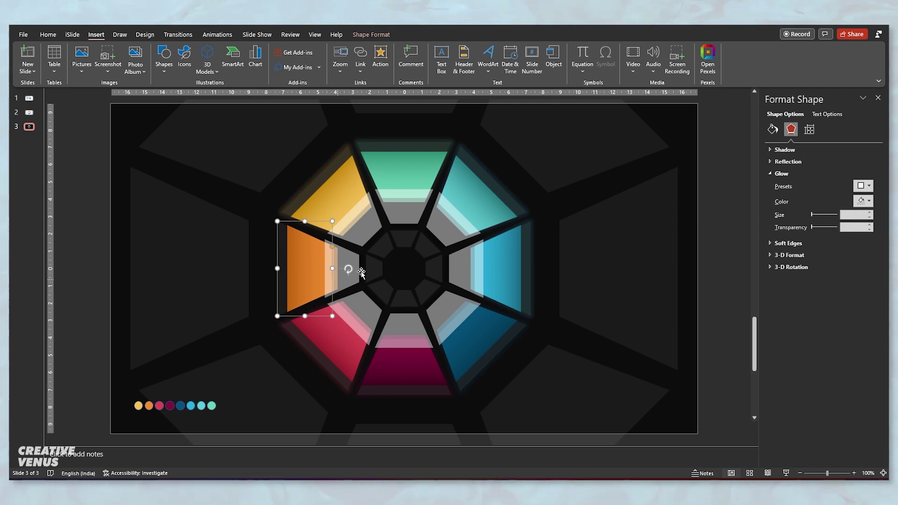
click(863, 206)
click(830, 342)
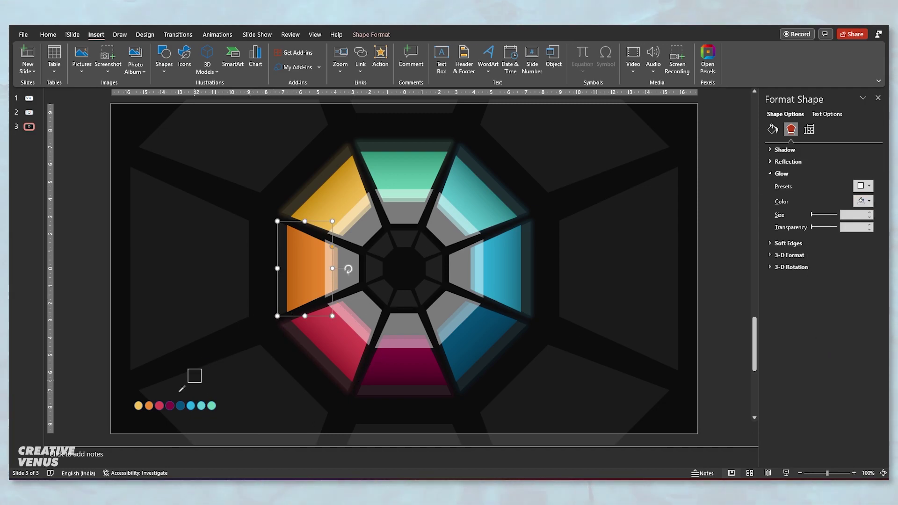
click(159, 405)
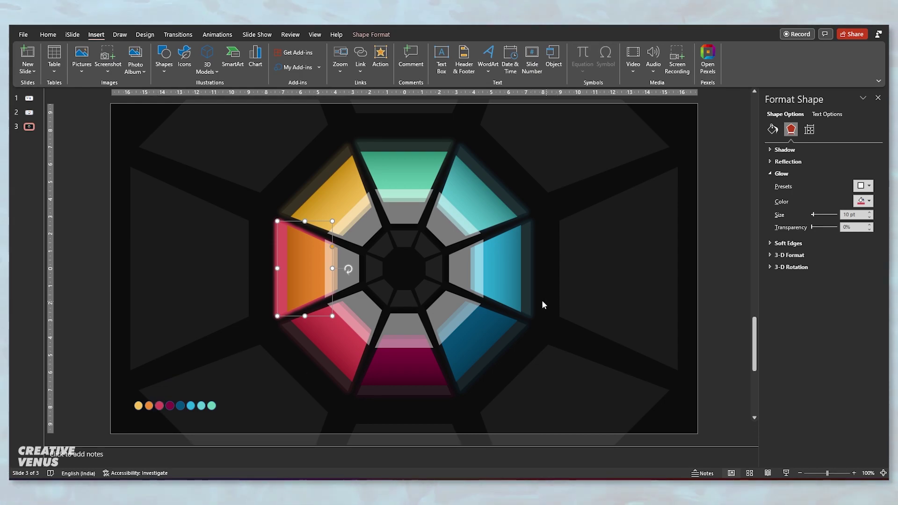
click(862, 206)
click(825, 341)
click(148, 405)
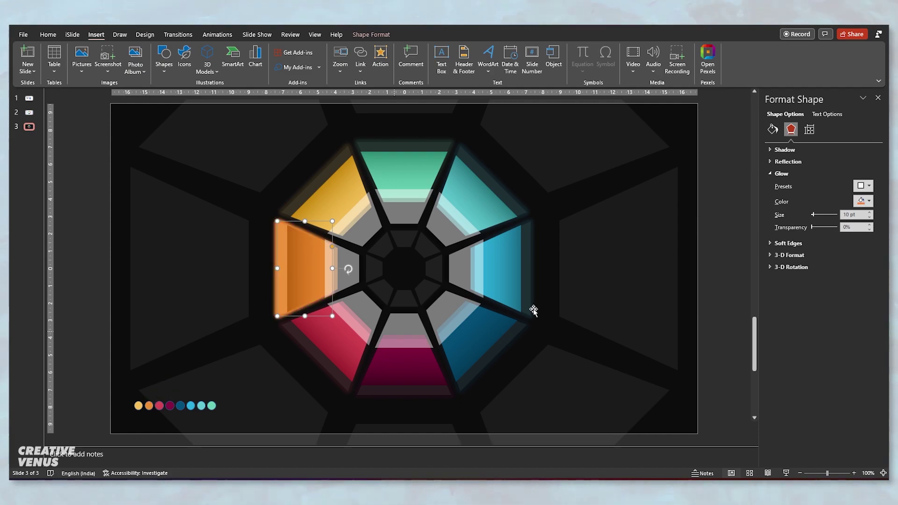
double_click(855, 227)
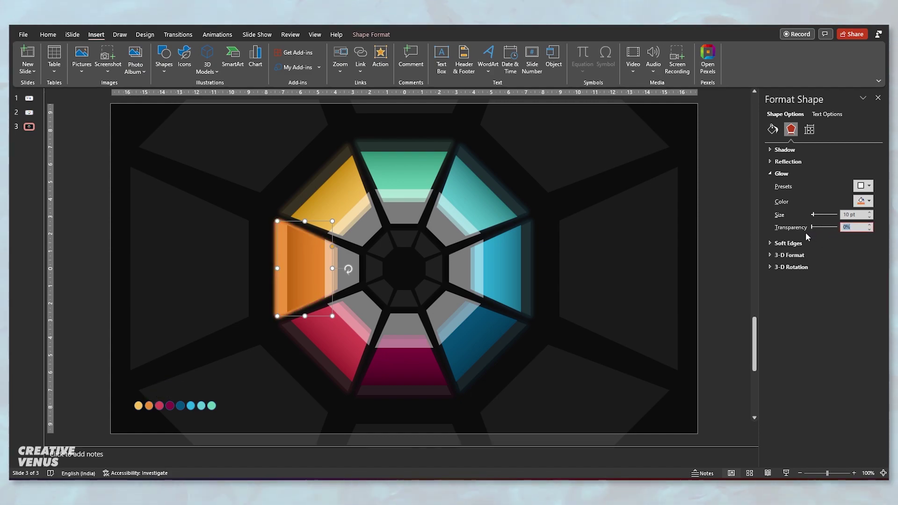
text(87)
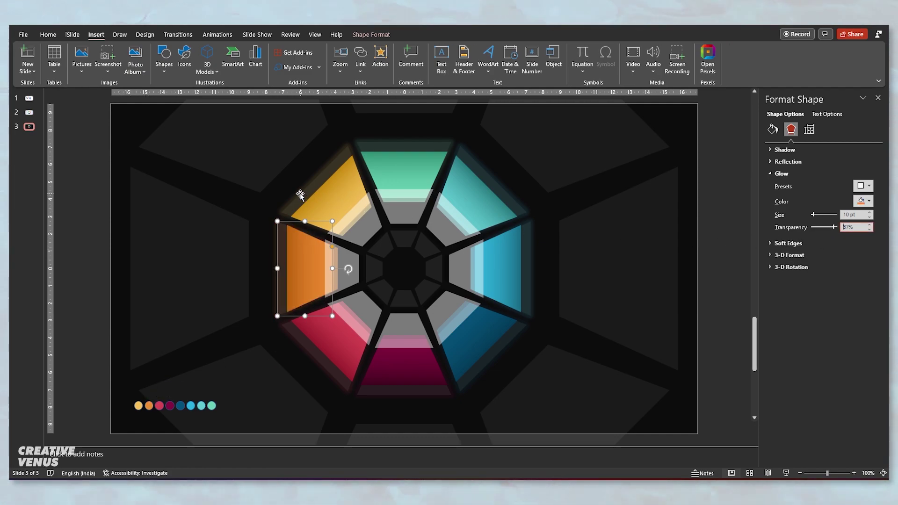
click(298, 195)
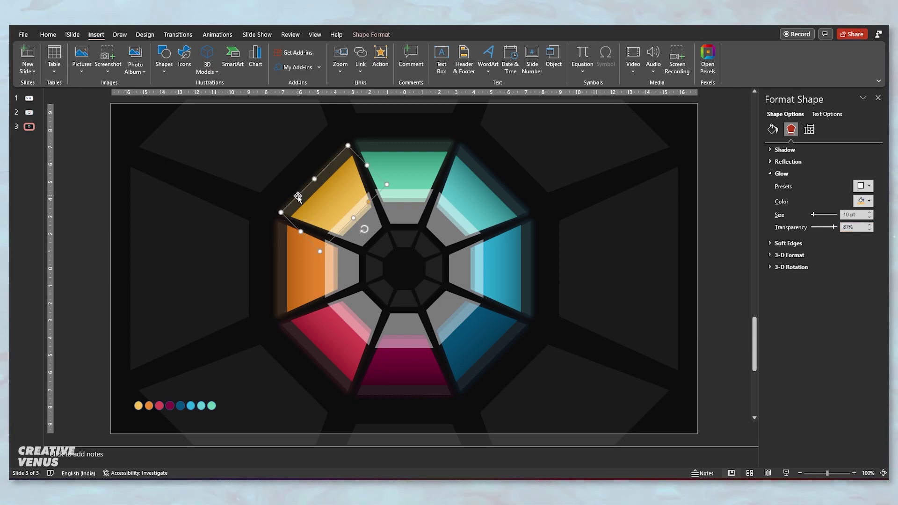
- Shrink the large background shape behind the ring closer to the slide
click(718, 234)
scroll(442, 327, down, 3)
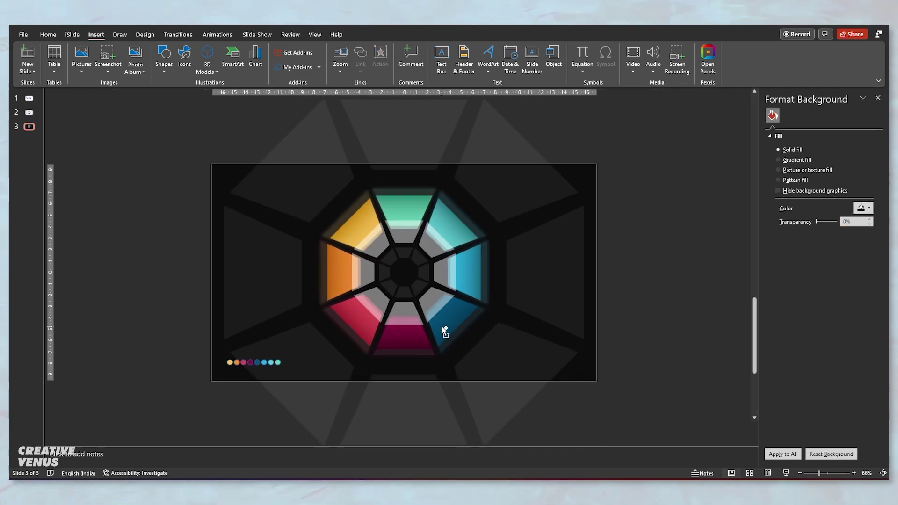
click(587, 323)
scroll(588, 330, down, 1)
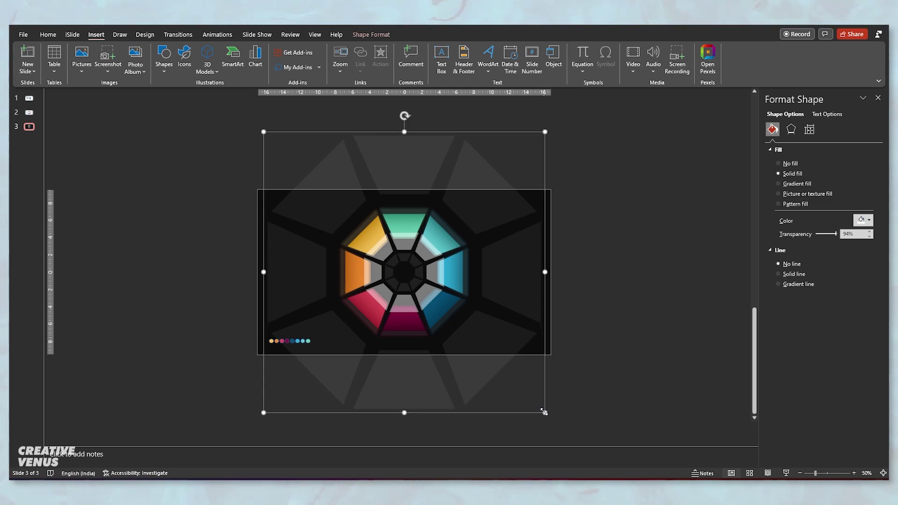
drag(544, 412, 513, 389)
click(610, 325)
scroll(449, 271, up, 2)
scroll(450, 271, up, 3)
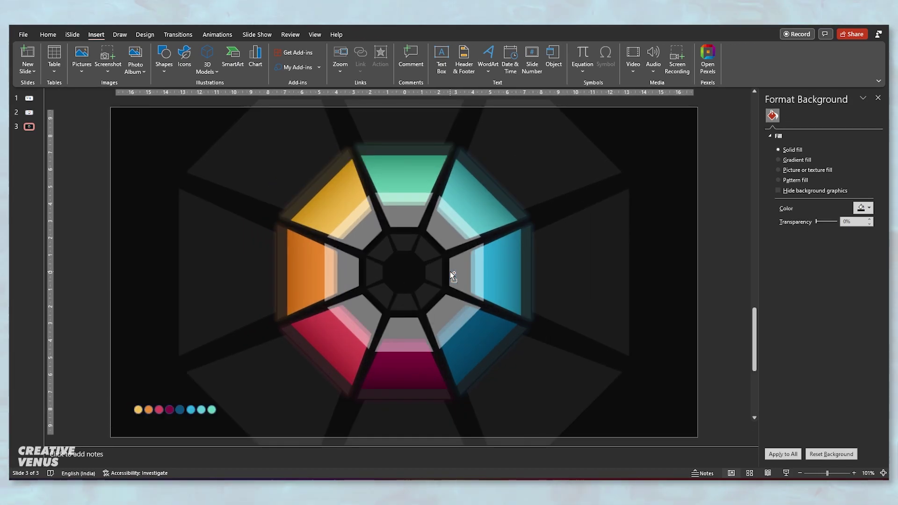
- Add a Spin animation to the background shape, starting With Previous, lasting 8 seconds
click(209, 161)
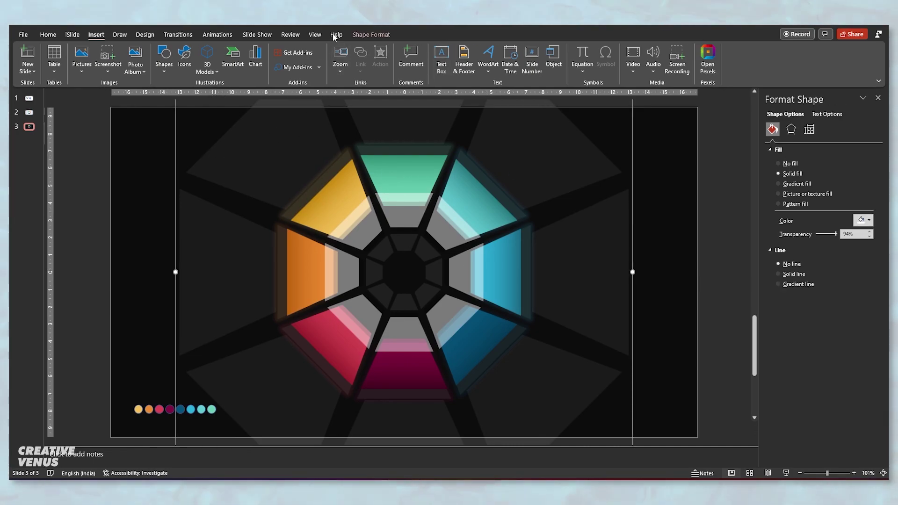
click(229, 37)
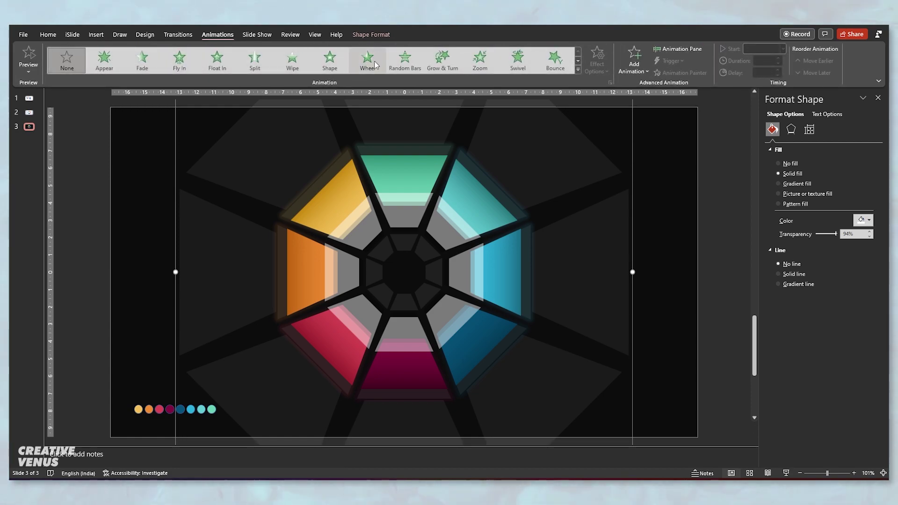
click(639, 72)
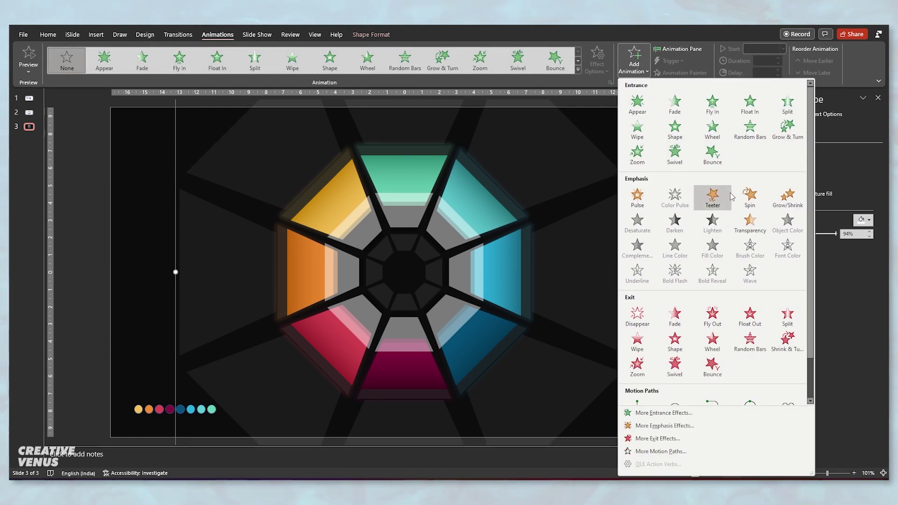
click(750, 196)
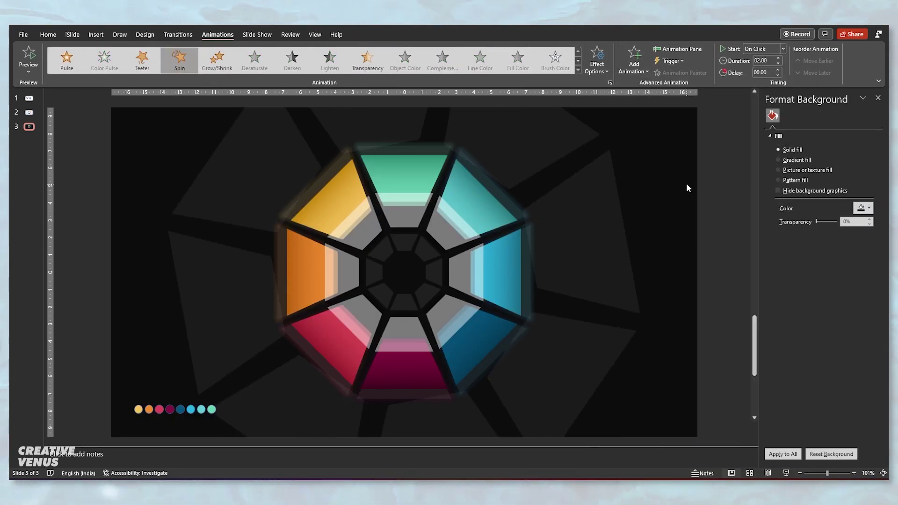
click(601, 72)
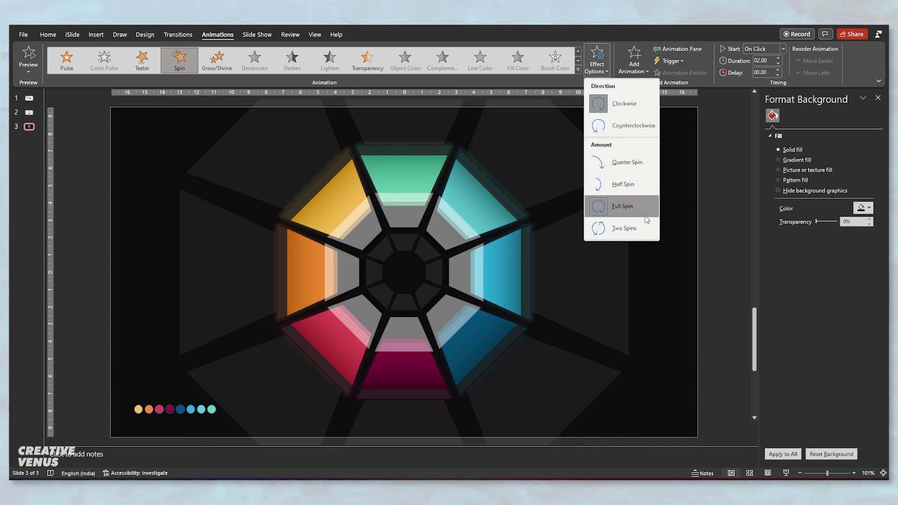
click(697, 51)
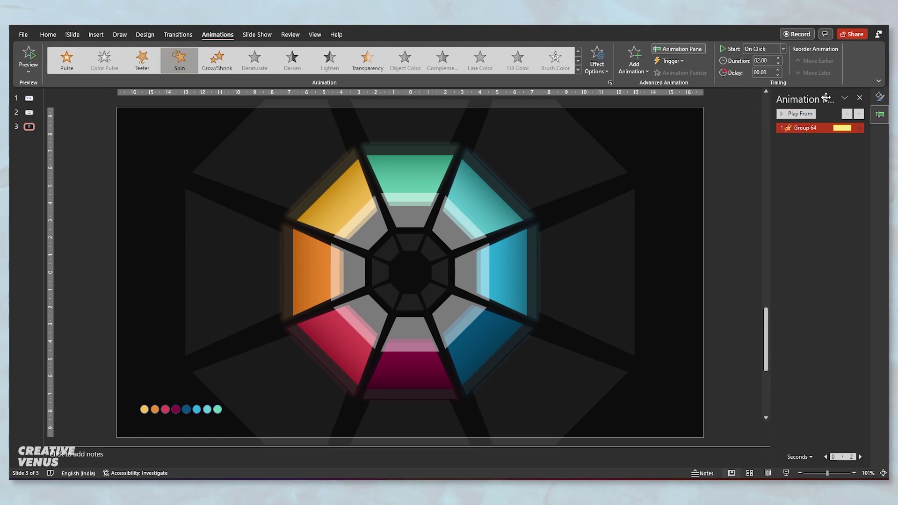
click(762, 48)
click(765, 70)
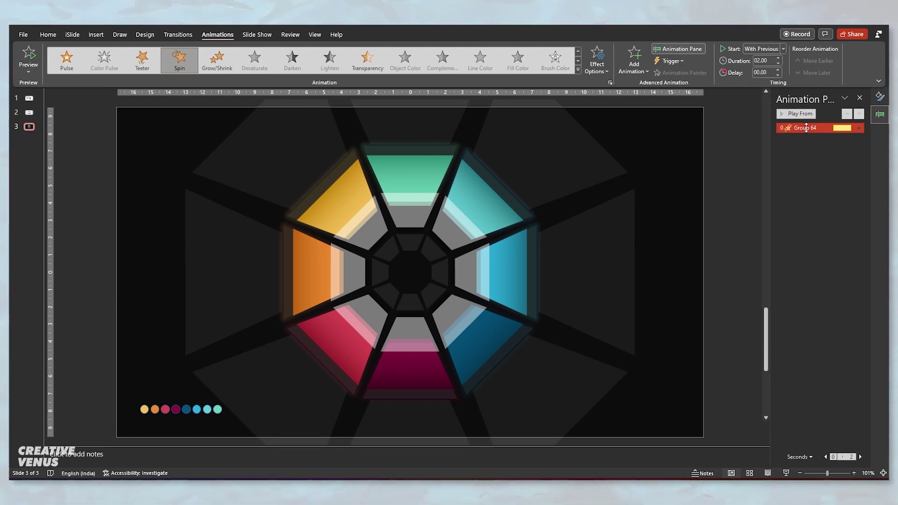
click(769, 59)
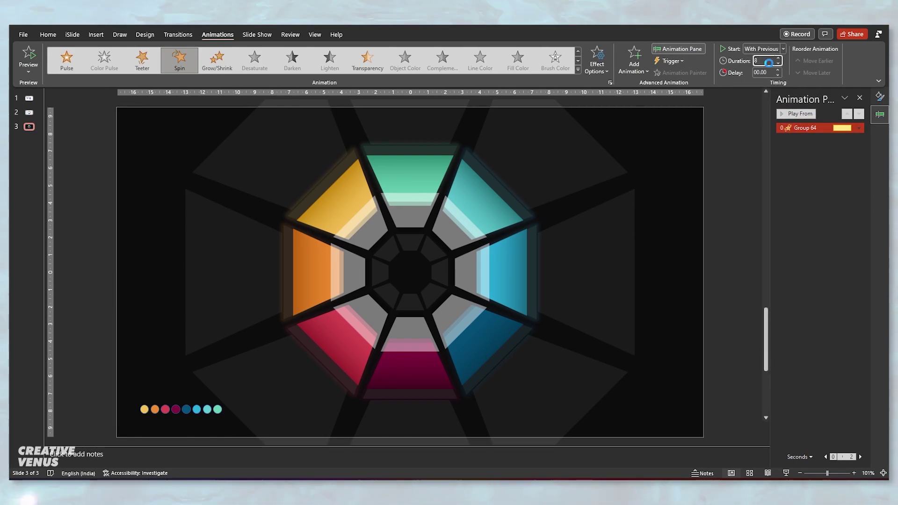
text(8)
- Make Group 64's spin repeat Until End of Slide
click(803, 129)
right_click(803, 129)
click(797, 171)
click(401, 173)
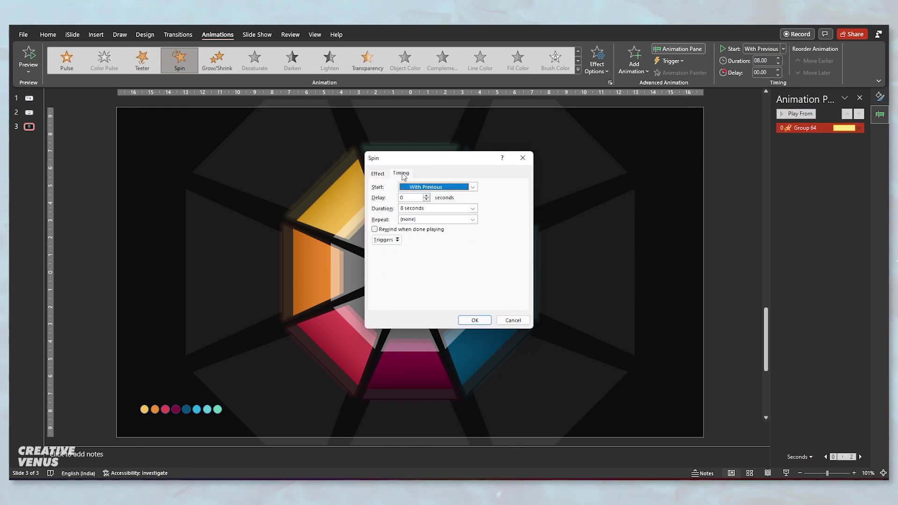
click(472, 219)
click(419, 270)
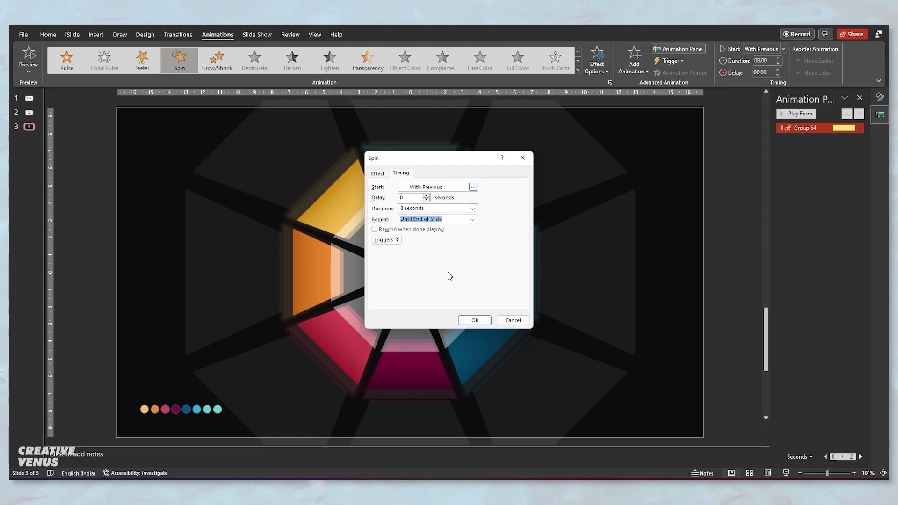
click(475, 319)
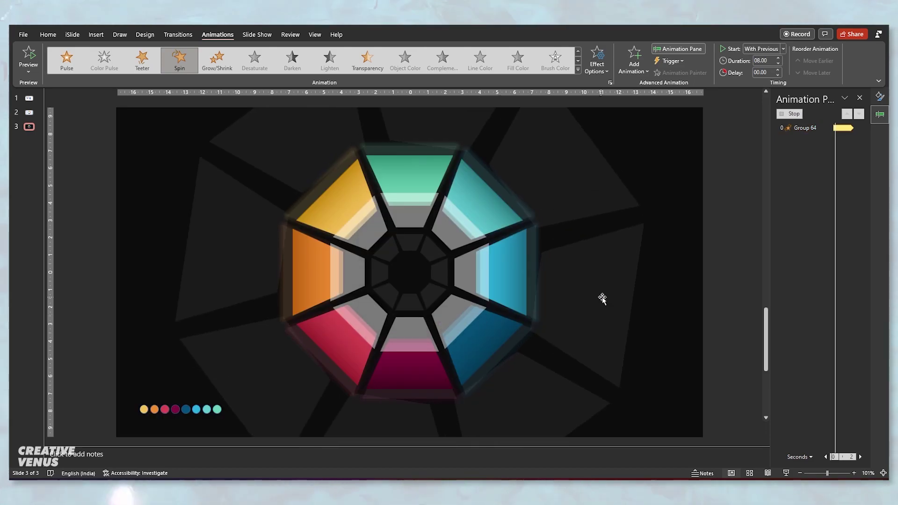
- Change Group 64's spin duration to 18 seconds
click(806, 176)
click(585, 232)
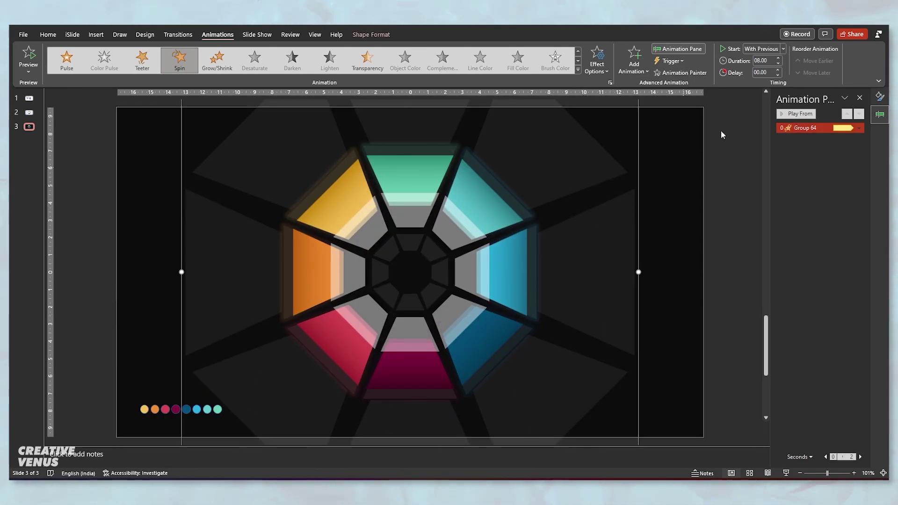
click(772, 61)
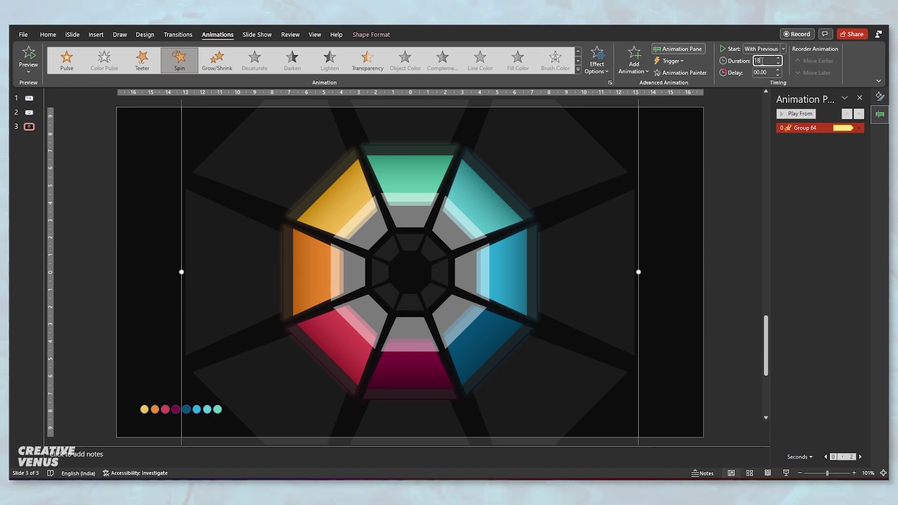
text(18)
key(Return)
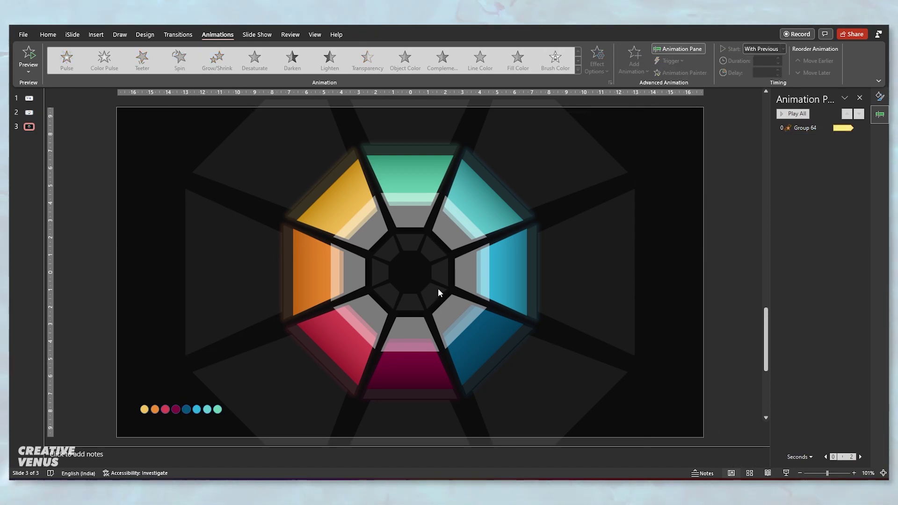
- Add a counterclockwise Spin to the inner dark octagon and start setting its 18-second duration
click(430, 293)
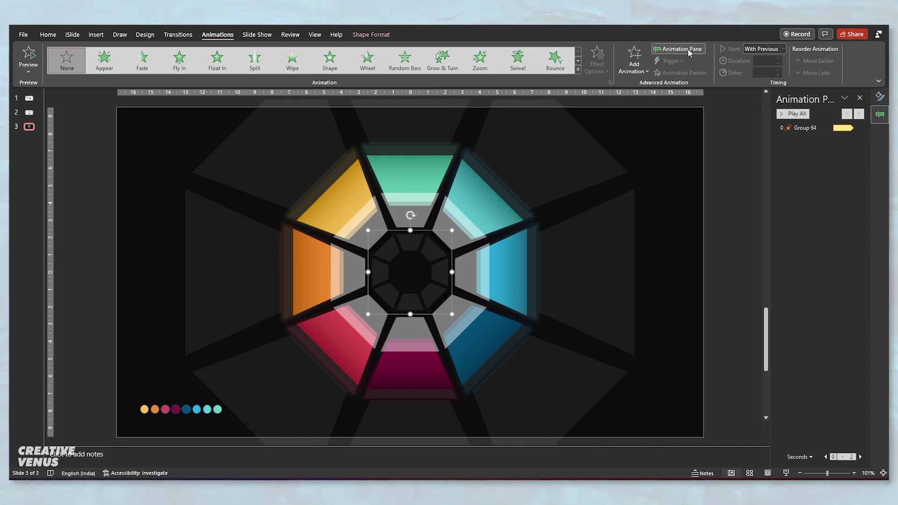
click(637, 68)
click(749, 198)
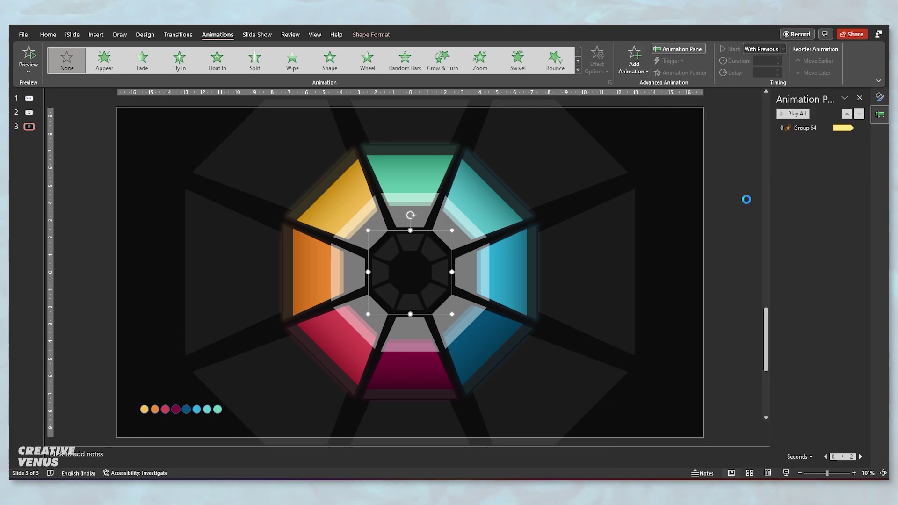
click(595, 70)
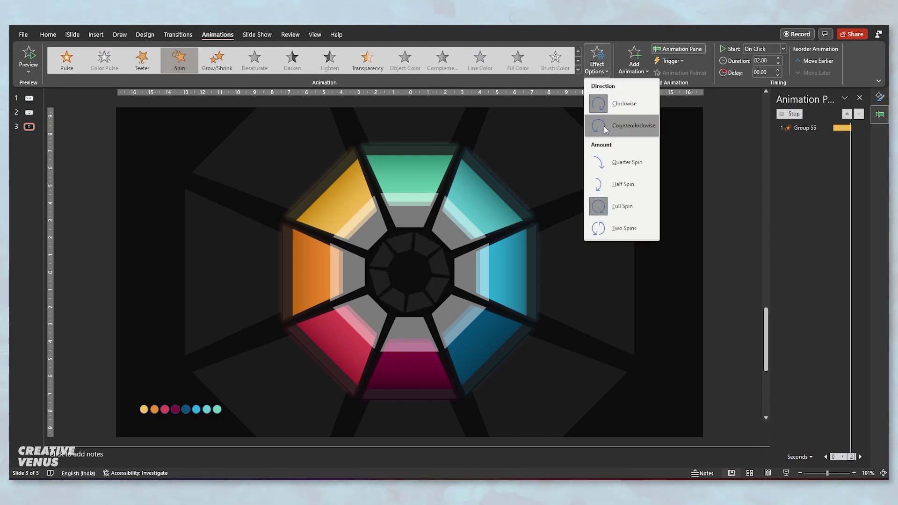
click(626, 125)
double_click(760, 61)
text(18)
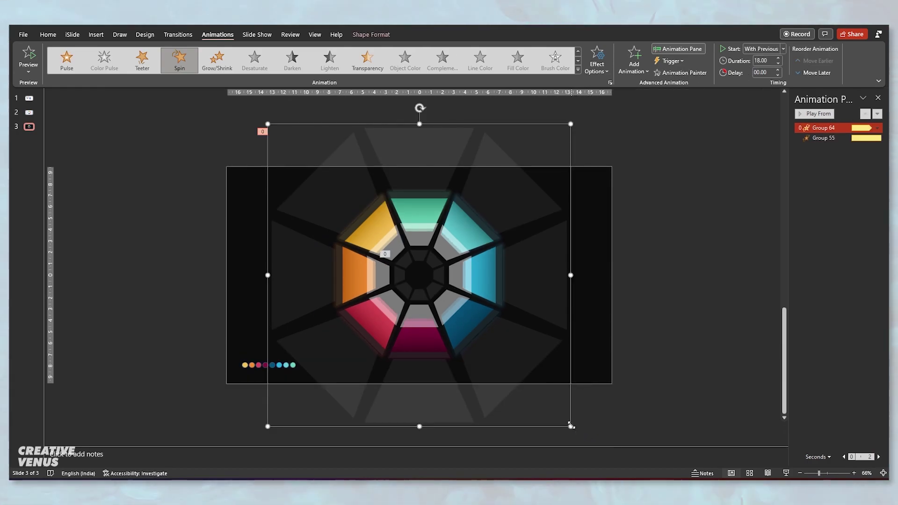
- Enlarge the background spoke graphic past the slide and fill it dark grey
drag(571, 426, 586, 440)
click(371, 34)
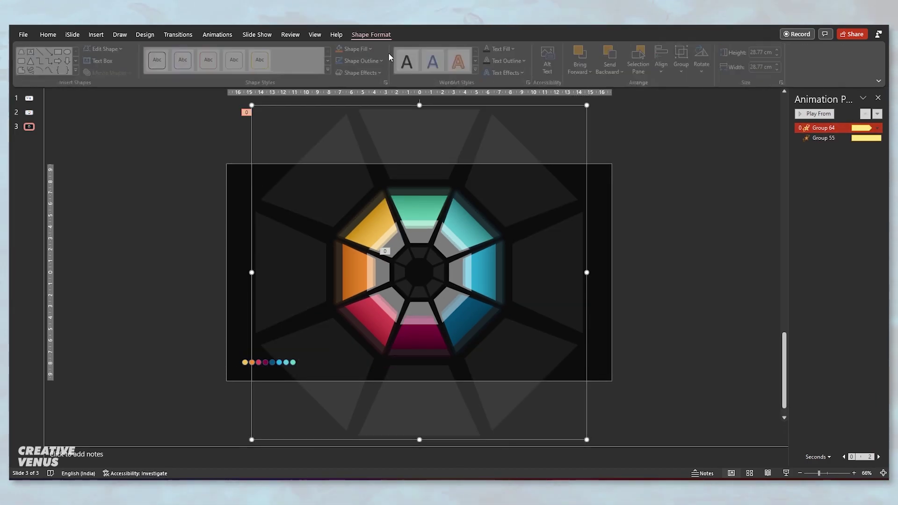
click(369, 49)
click(349, 72)
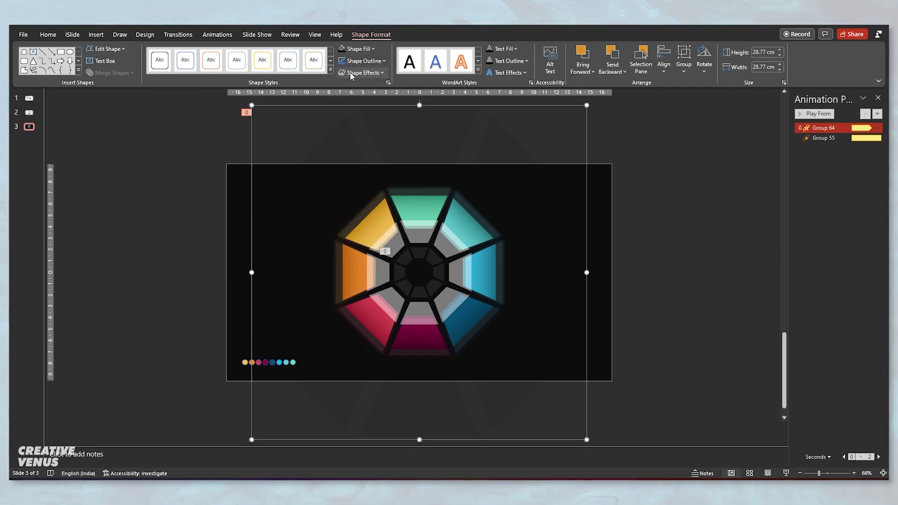
click(369, 49)
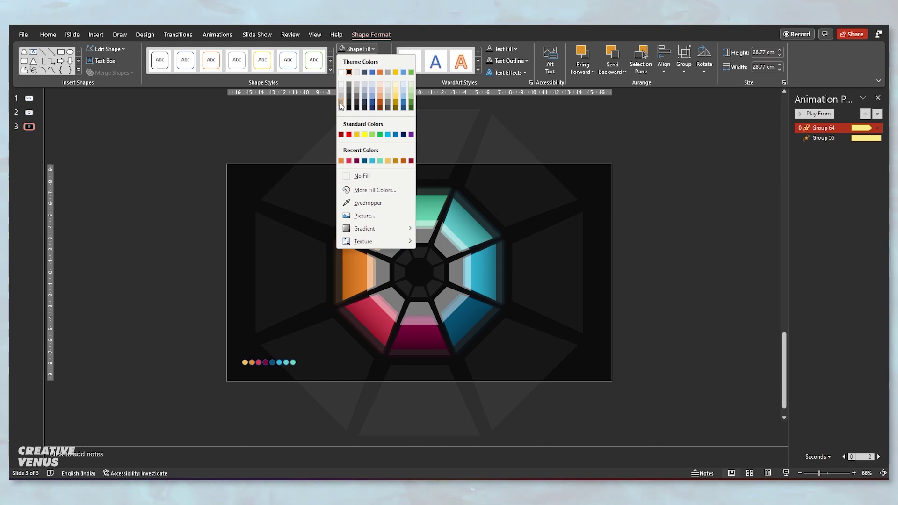
click(349, 107)
key(Escape)
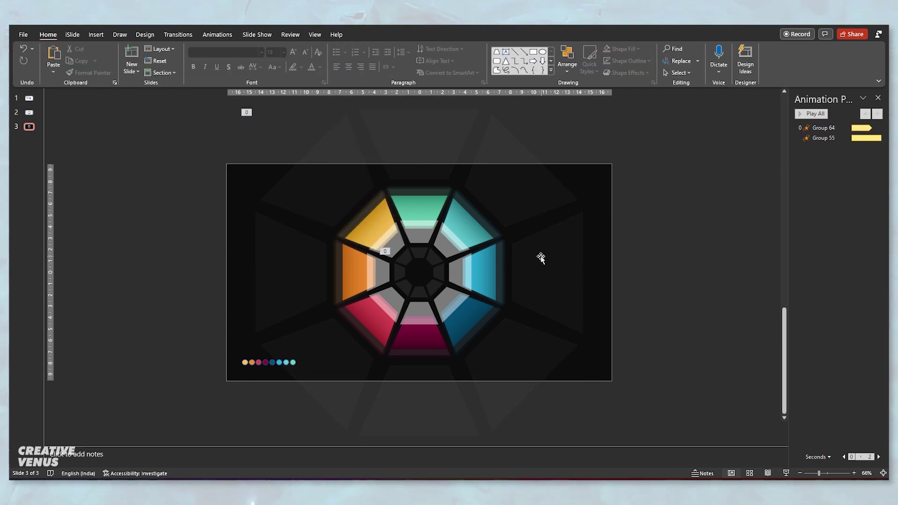
- Duplicate the coloured octagon ring with Ctrl+D
click(372, 230)
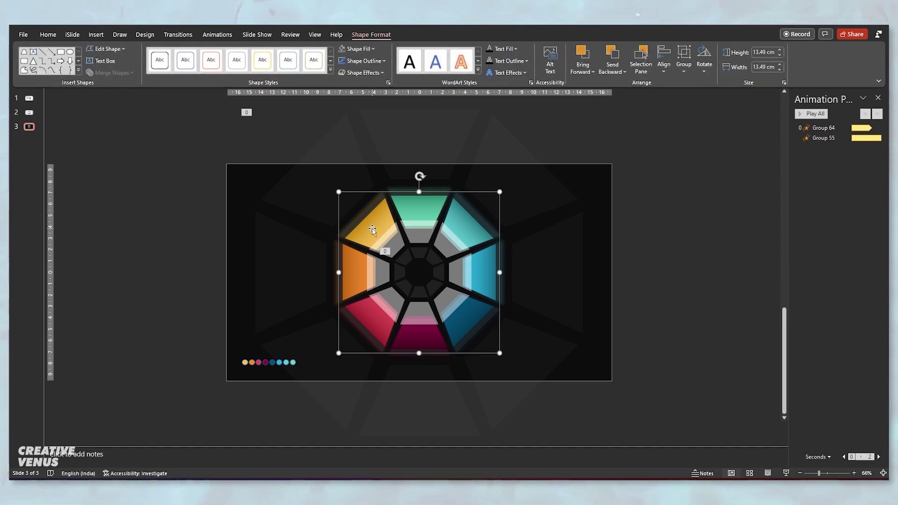
key(ctrl+d)
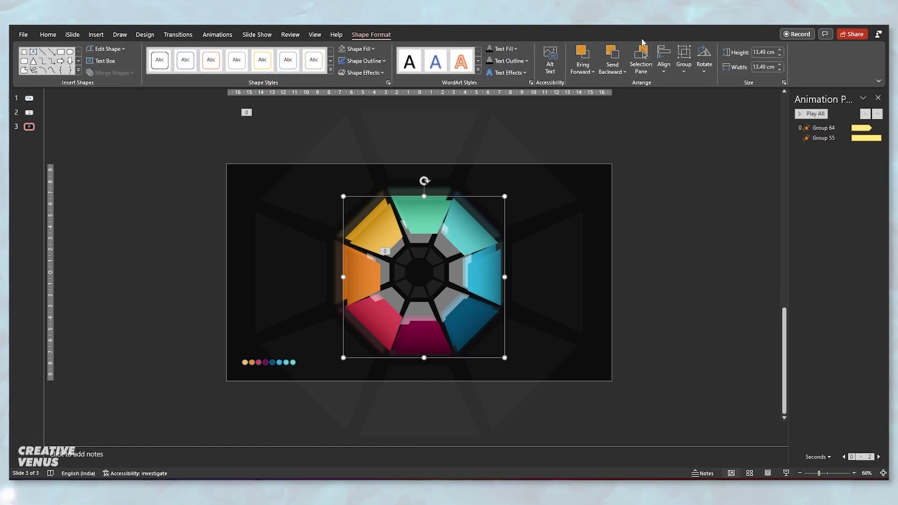
click(664, 58)
- Centre the ring copy horizontally and vertically, then enlarge it around its centre
click(687, 97)
click(664, 59)
click(687, 138)
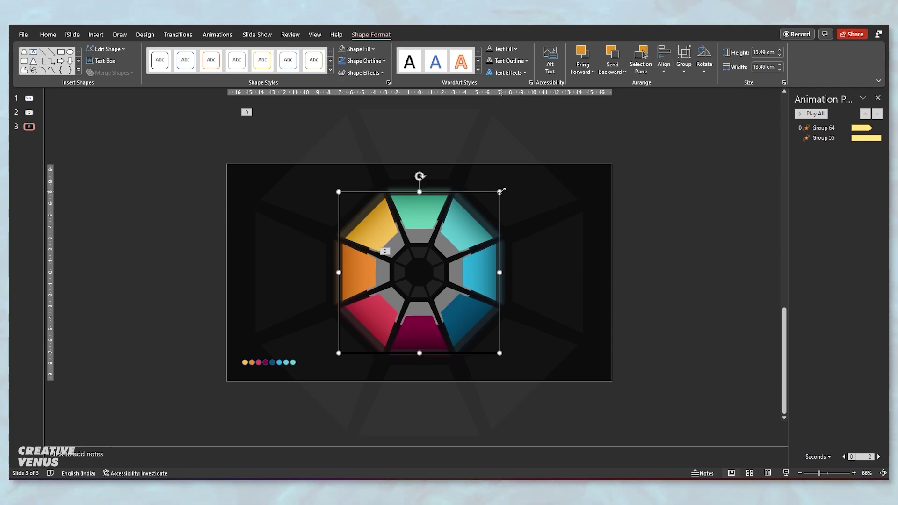
drag(501, 190, 521, 189)
- Give the enlarged copy no fill and solid white outlines at 88% transparency
right_click(482, 200)
click(537, 301)
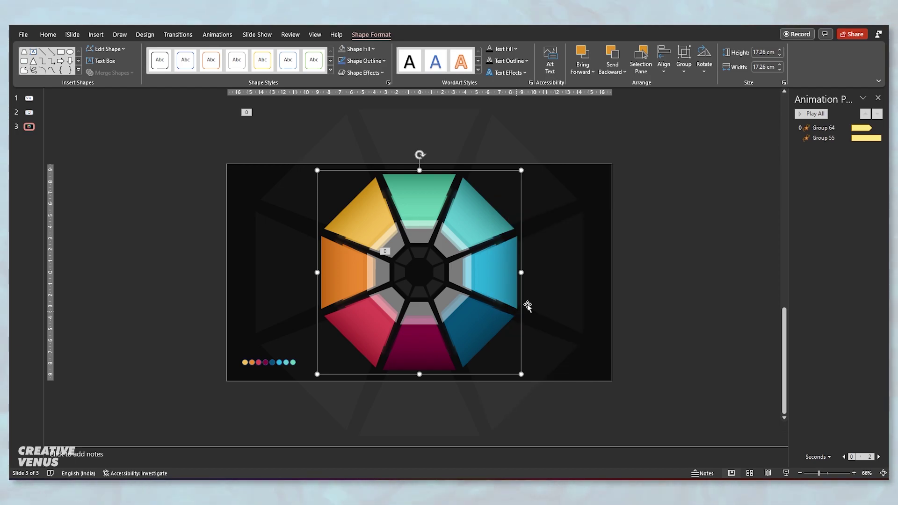
click(878, 98)
click(389, 83)
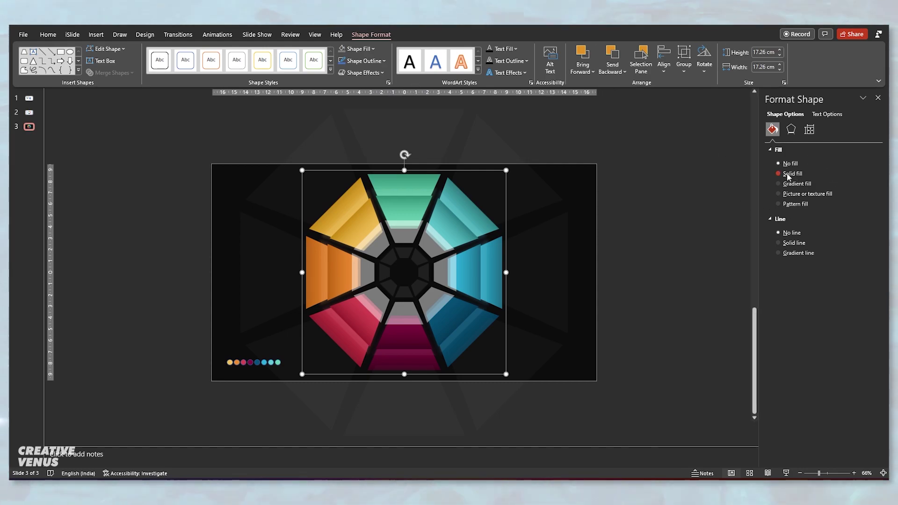
click(795, 245)
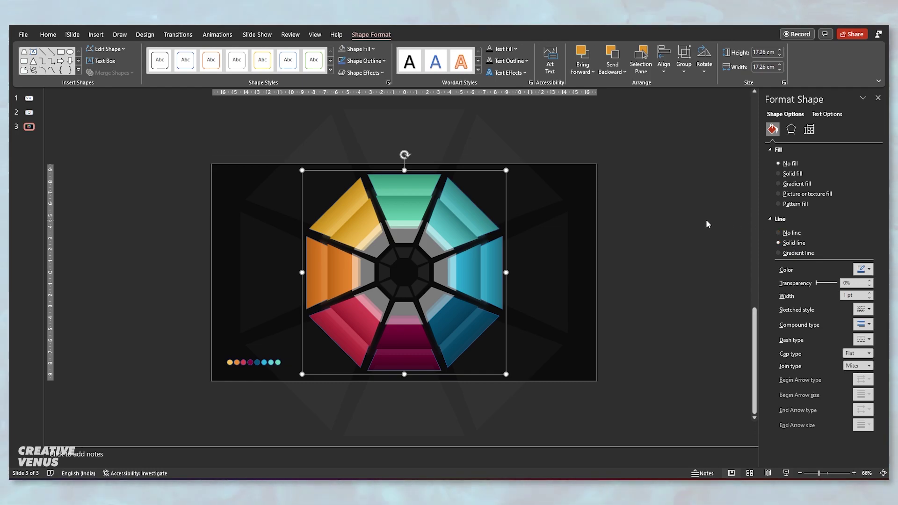
click(793, 174)
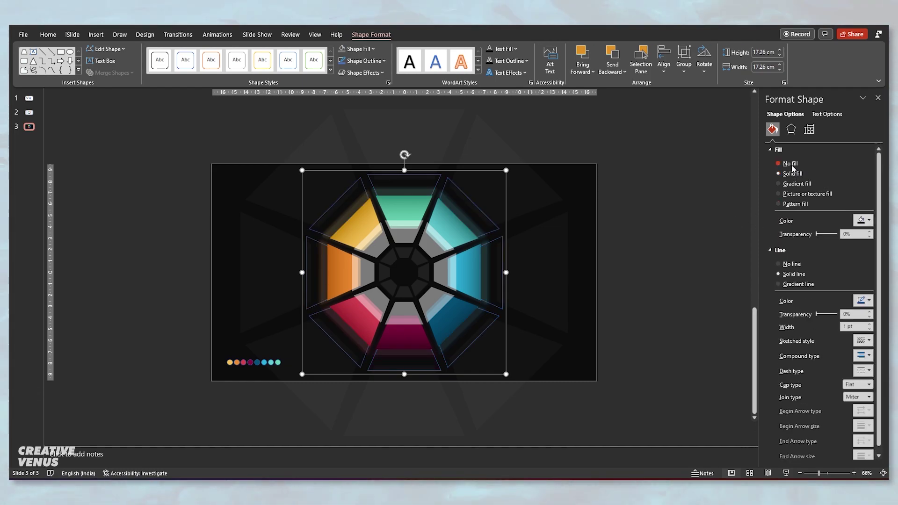
click(791, 164)
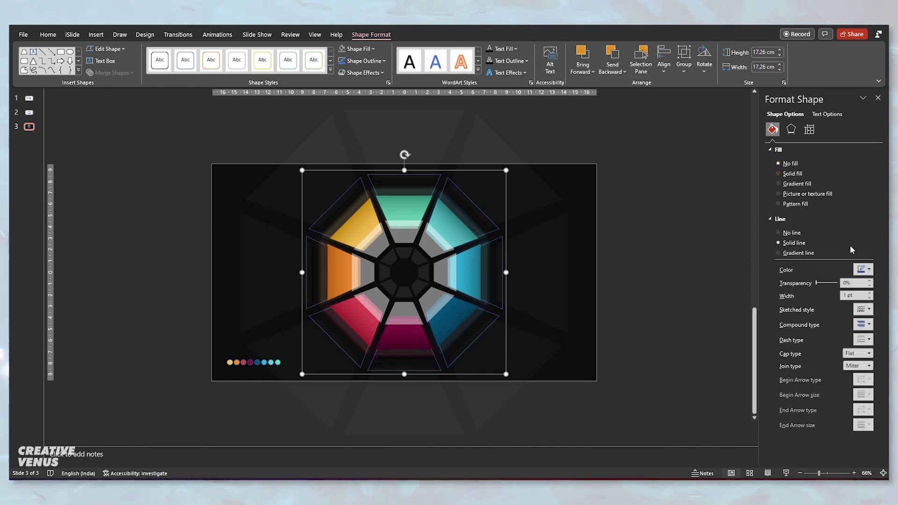
click(864, 270)
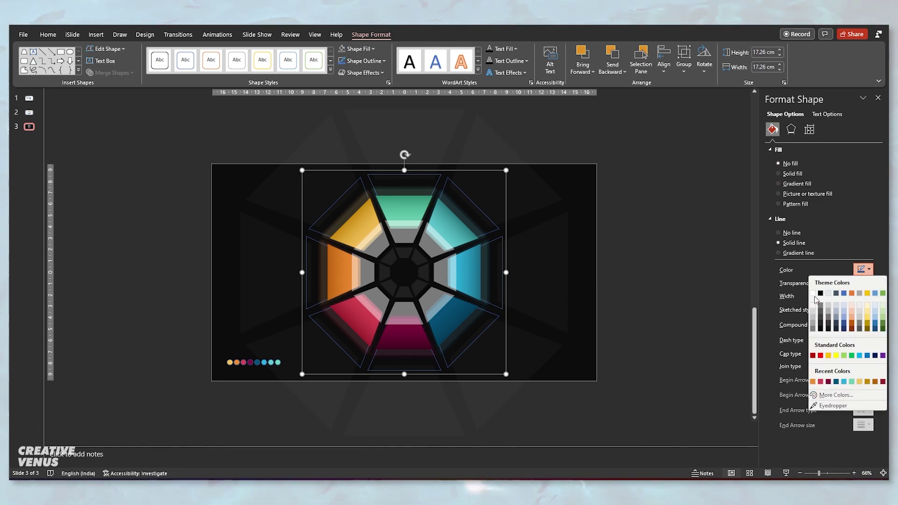
click(816, 295)
drag(816, 282, 832, 282)
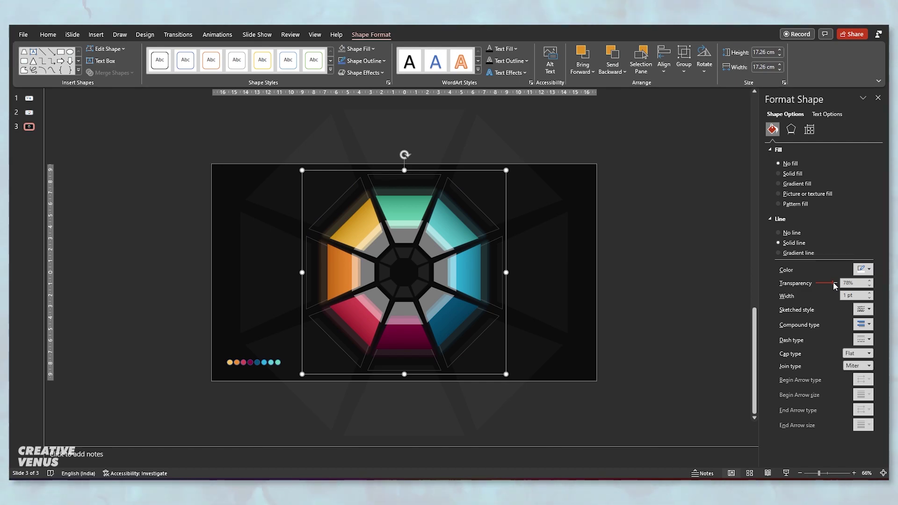
- Drag a copy of the original ring left and shrink it to a tiny icon
click(652, 298)
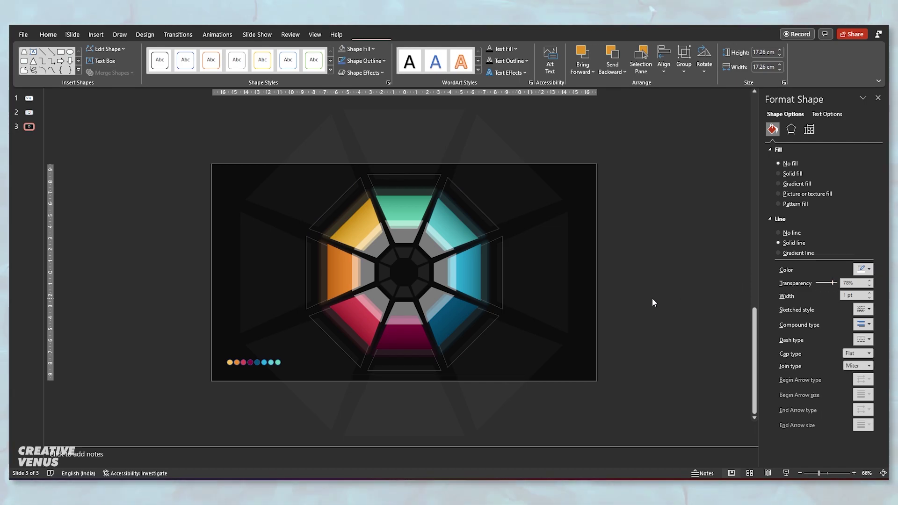
click(406, 210)
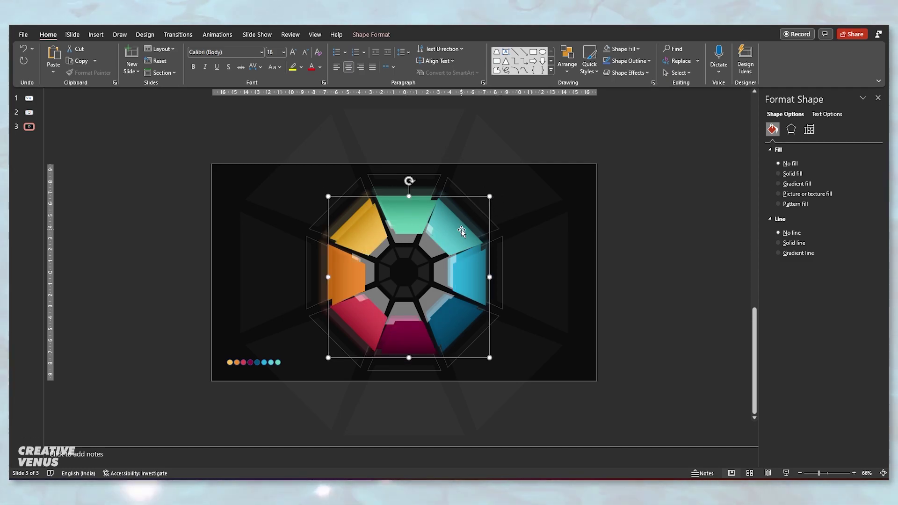
drag(459, 231, 345, 234)
drag(373, 199, 258, 242)
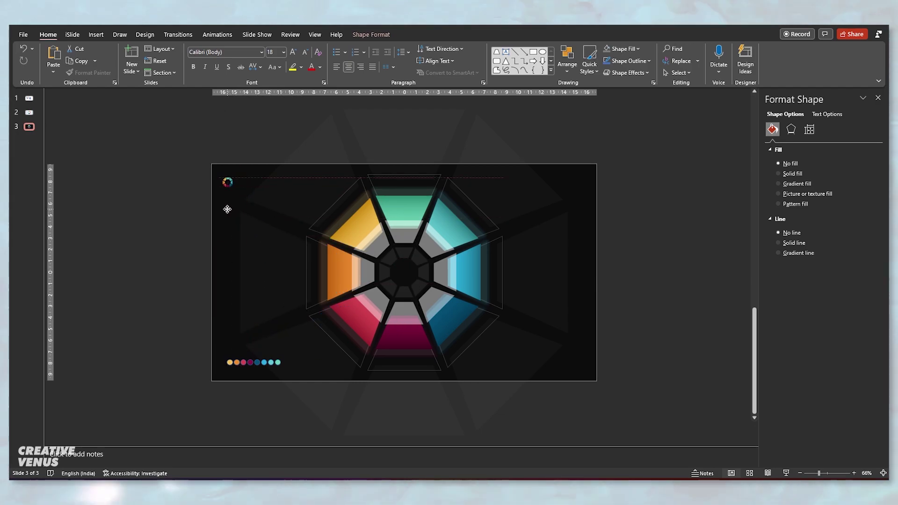
- Place the tiny octagon in the top-left corner with a solid teal fill sampled from a dot
drag(227, 210, 228, 212)
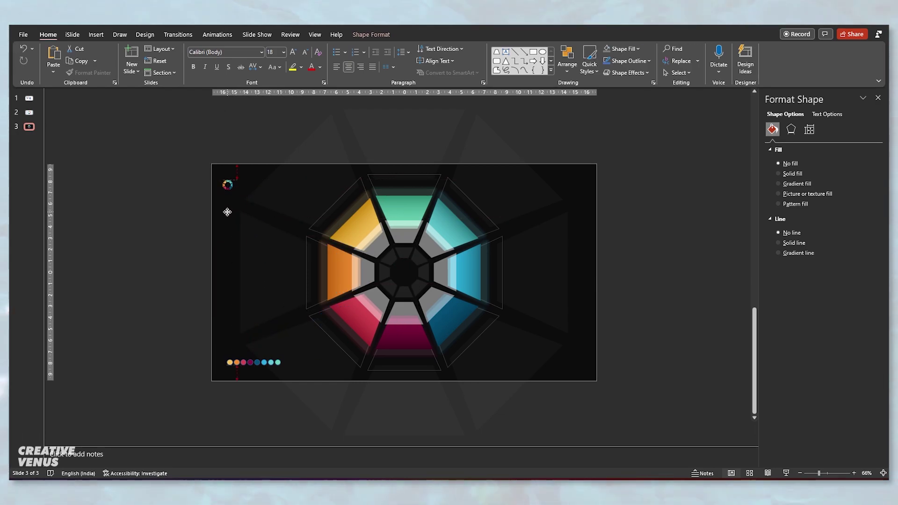
click(797, 176)
click(868, 220)
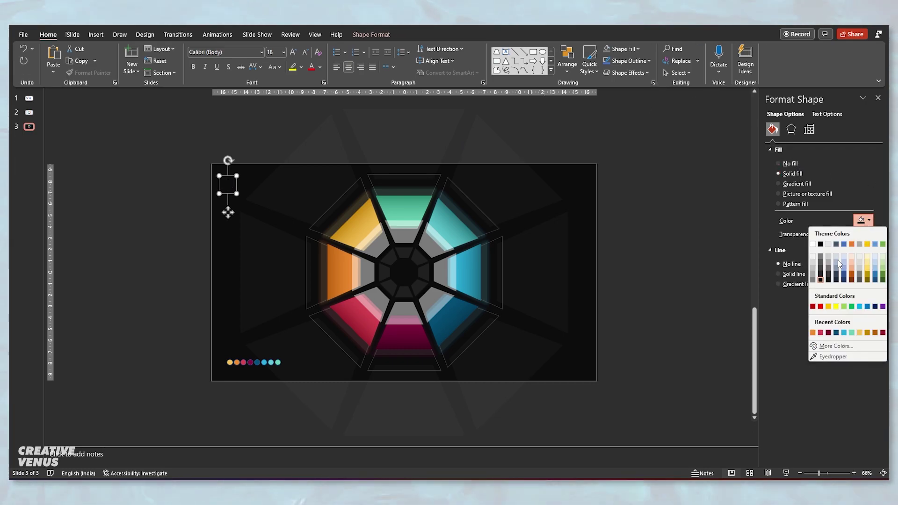
click(826, 357)
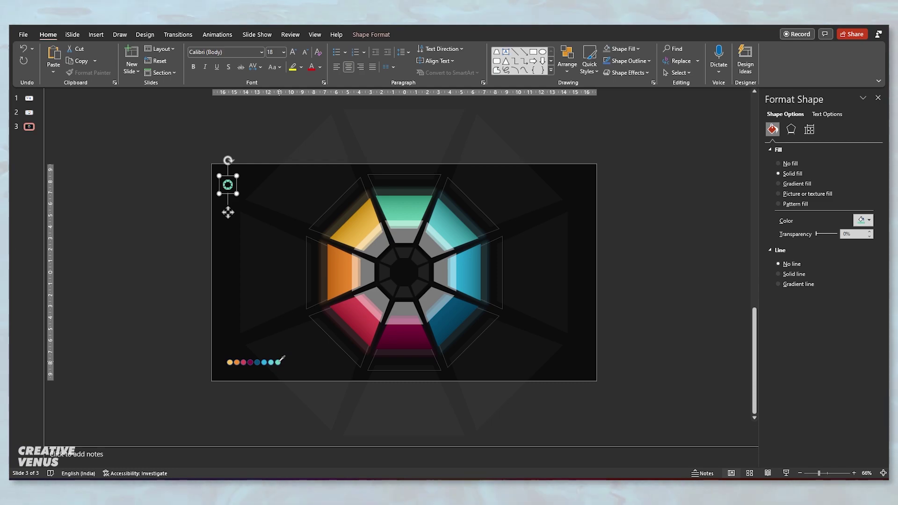
click(96, 34)
scroll(285, 203, up, 6)
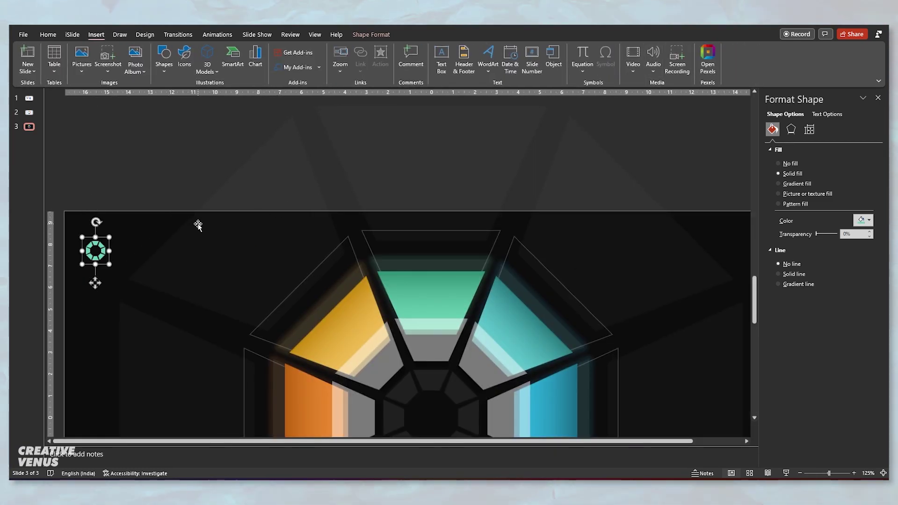
scroll(102, 244, up, 8)
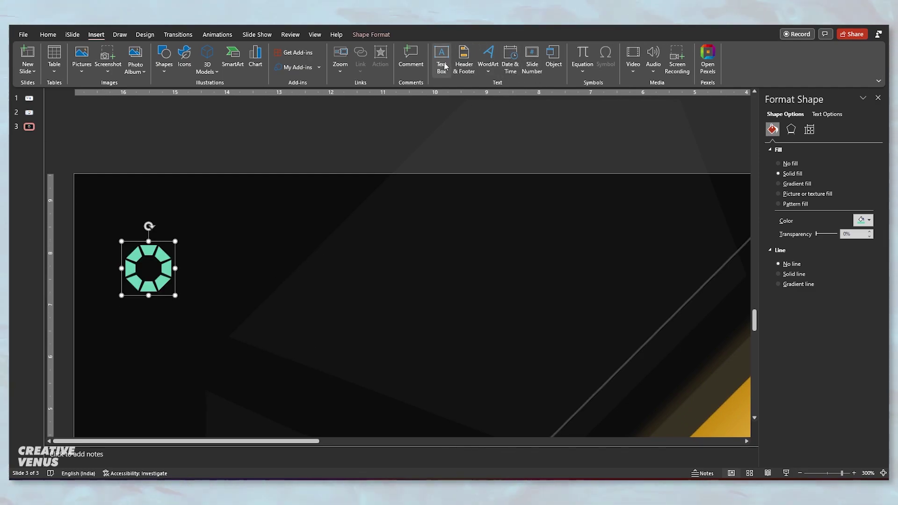
- Draw a text box right of the icon, type the heading, and set it to Montserrat SemiBold
drag(193, 249, 430, 303)
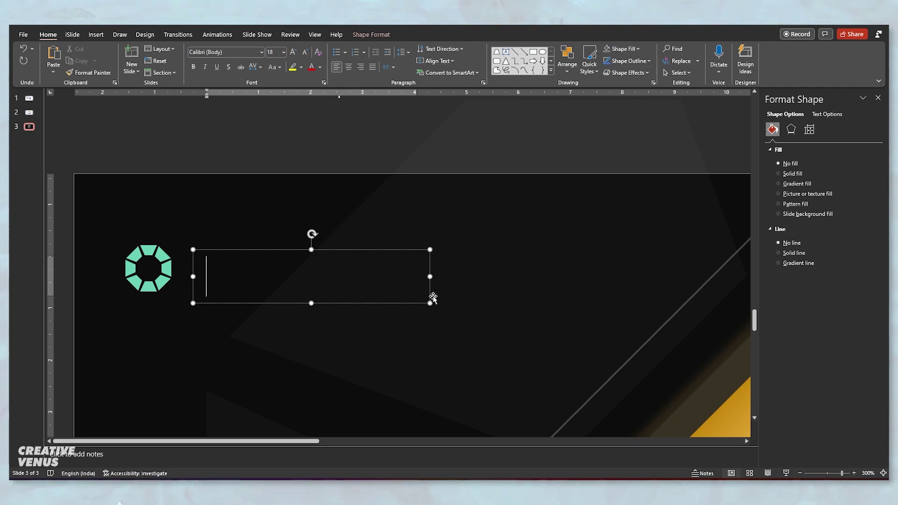
text(tit)
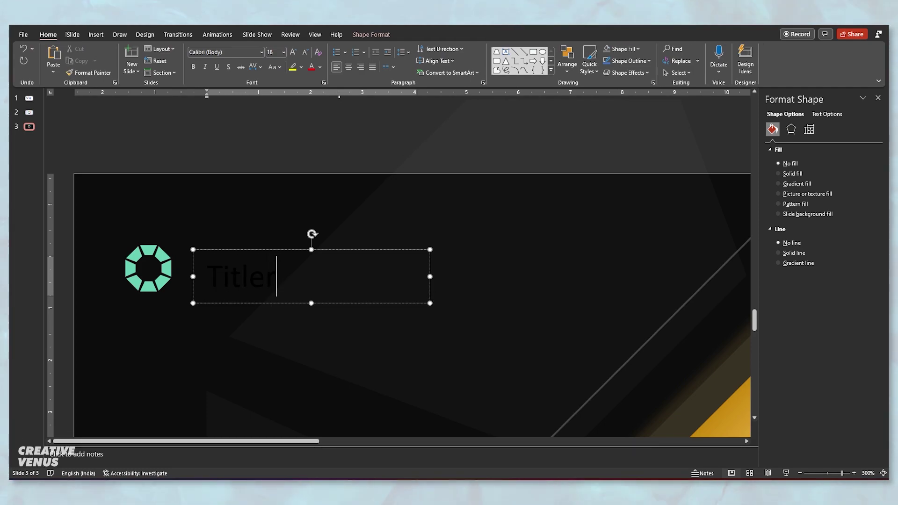
text(aderin)
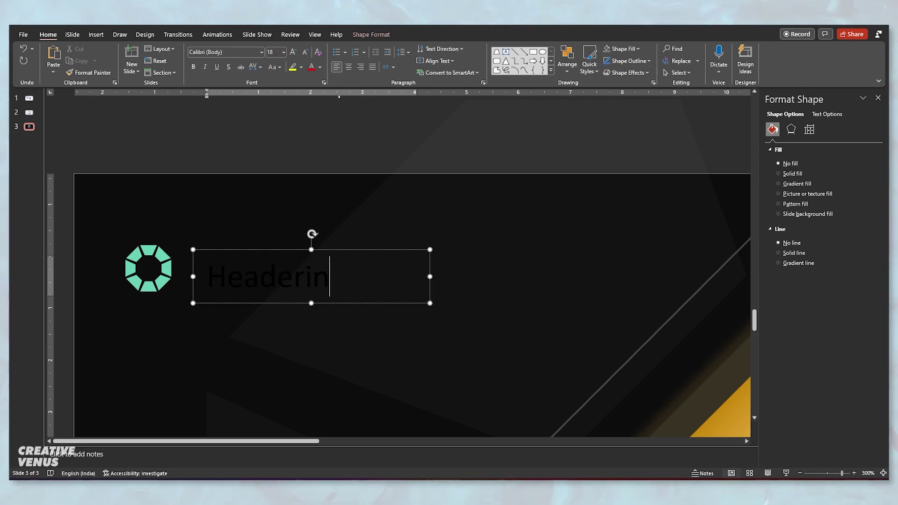
key(ctrl+a)
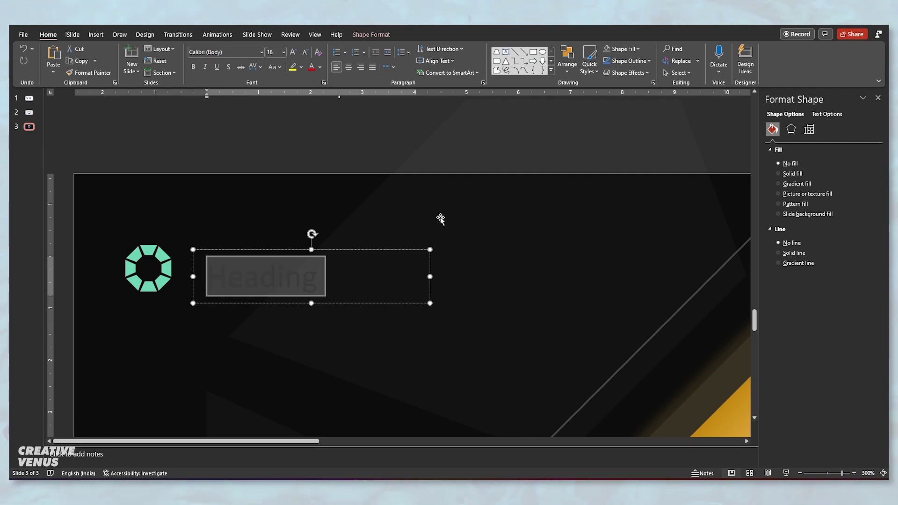
click(227, 52)
text(Montserrat SemiBold)
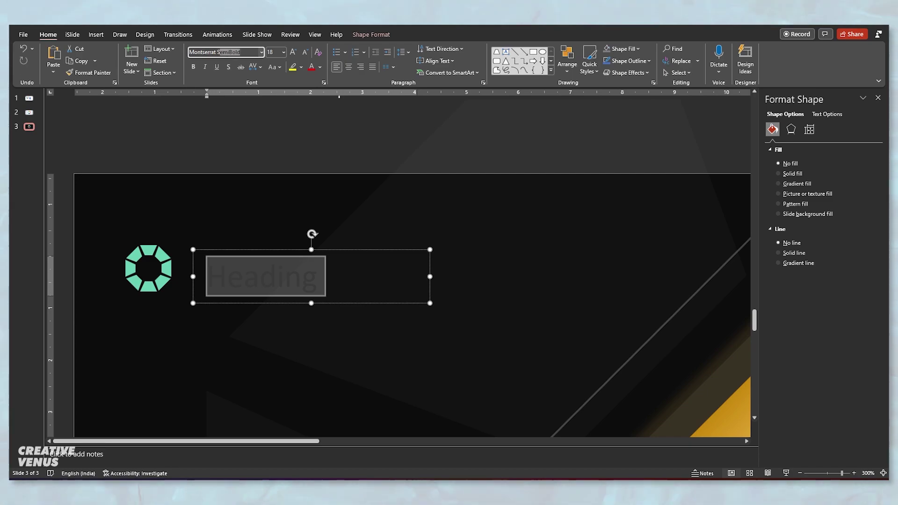
key(Return)
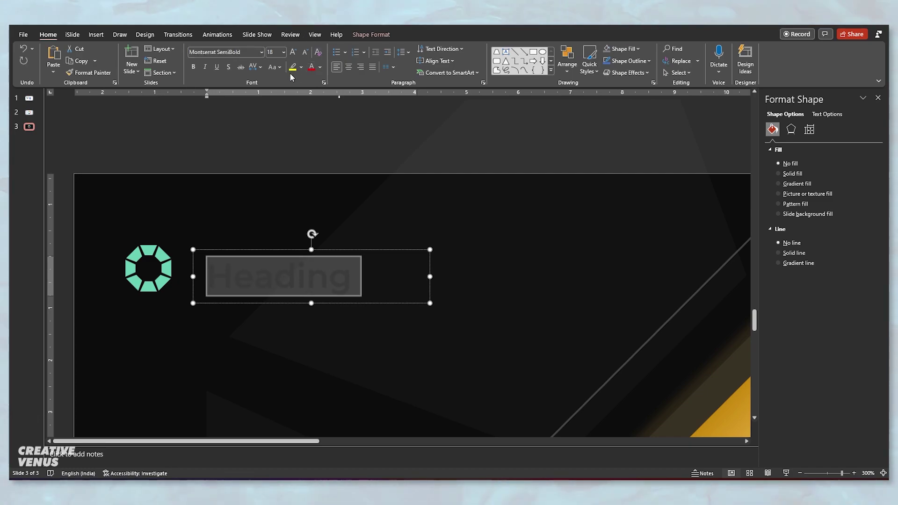
- Change the heading to UPPERCASE and colour it teal
click(274, 67)
click(299, 103)
click(320, 67)
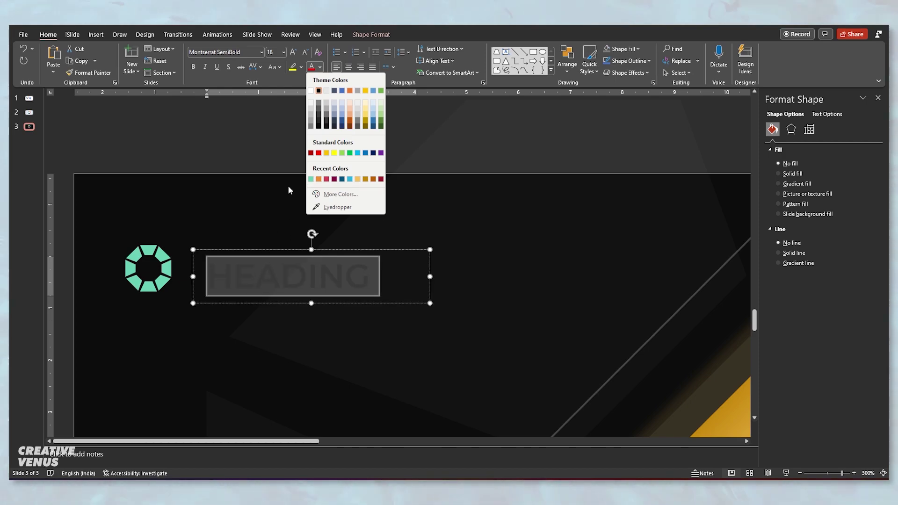
click(310, 179)
- Move HEADING up beside the small ring icon at the top-left
drag(287, 248, 256, 238)
scroll(257, 232, down, 5)
scroll(330, 238, down, 2)
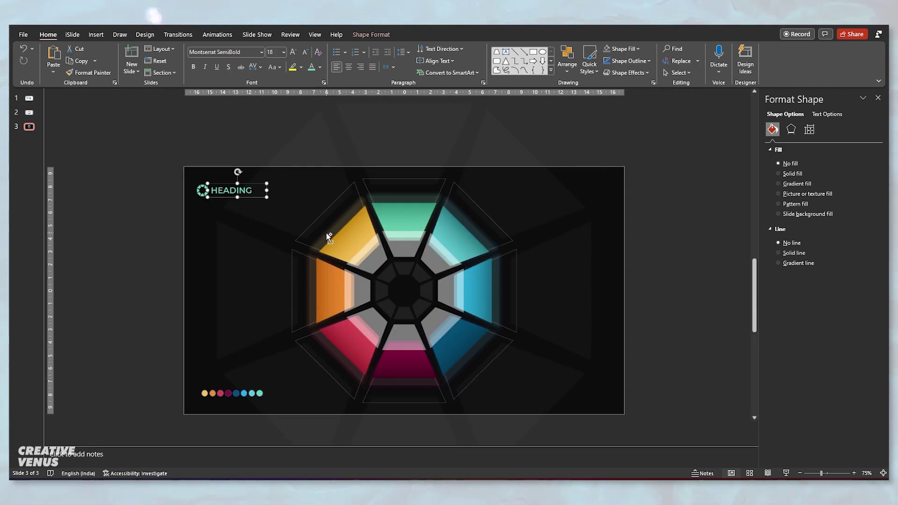
click(146, 221)
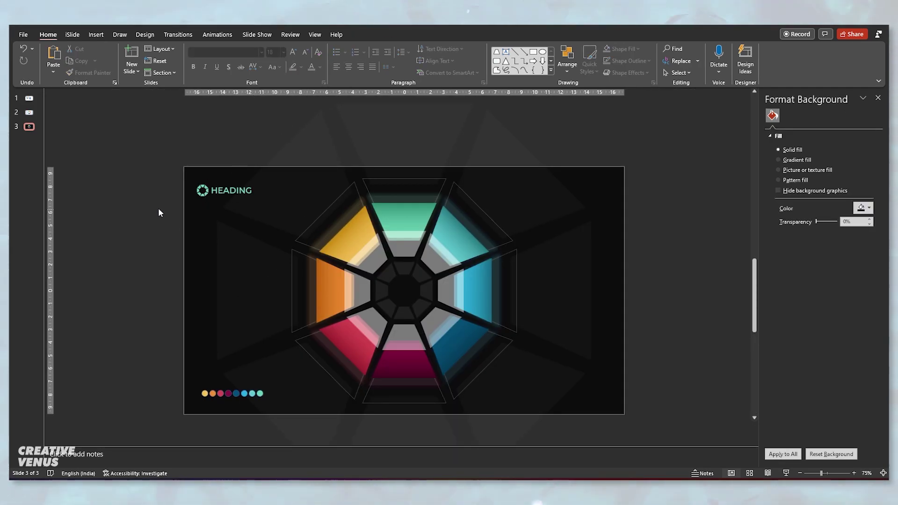
click(95, 35)
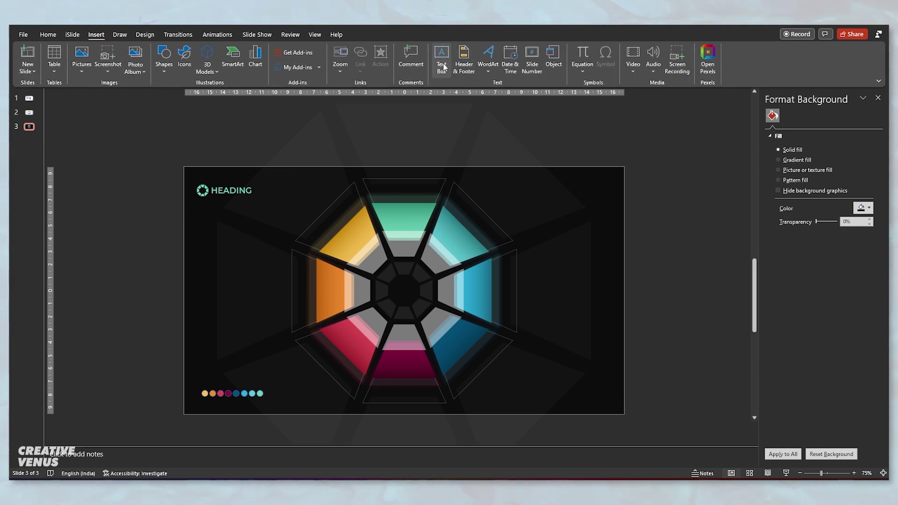
- Draw a text box below HEADING and fill it with =lorem() placeholder text
click(441, 60)
scroll(201, 200, up, 5)
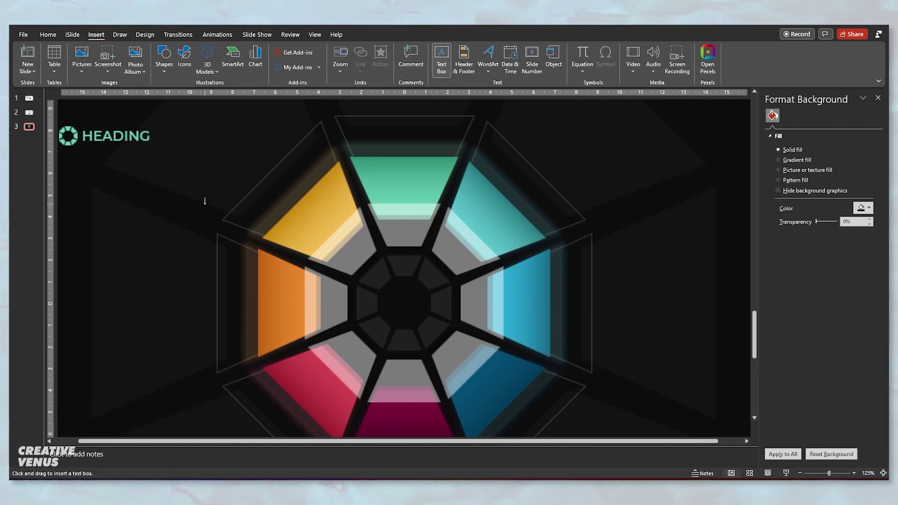
drag(97, 146, 201, 177)
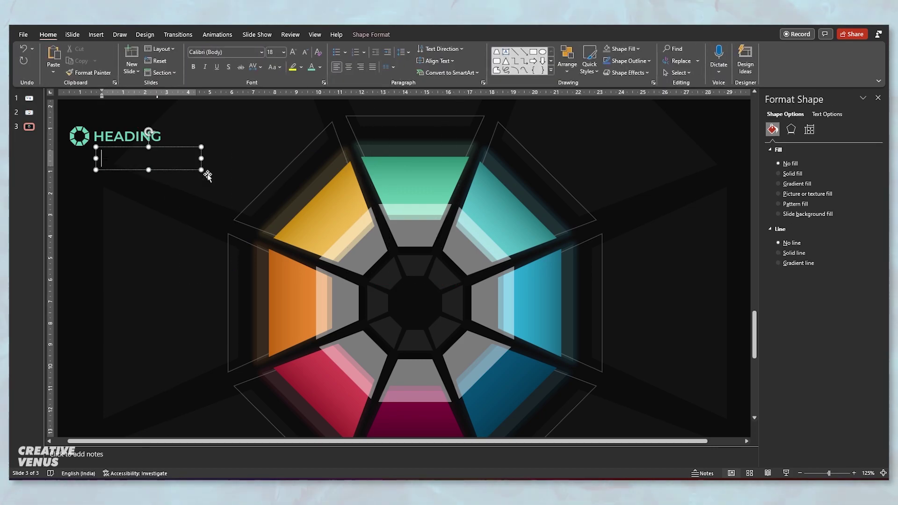
text(=lorem())
key(Return)
- Set the body text to Montserrat in a light colour, three sizes smaller
click(232, 53)
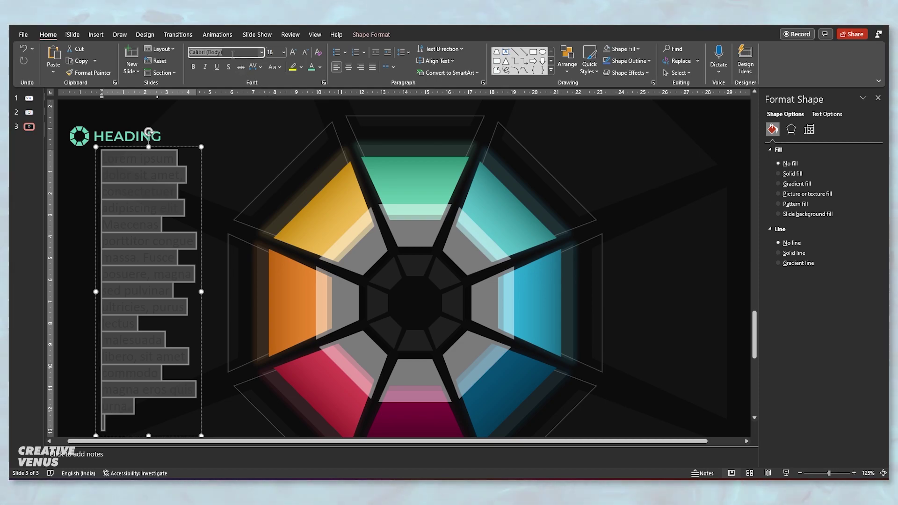
text(Mont)
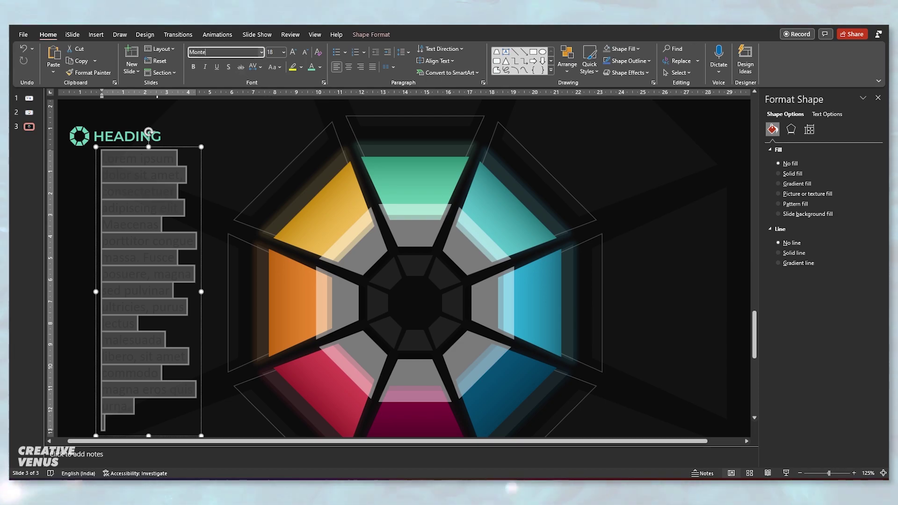
text(serrat)
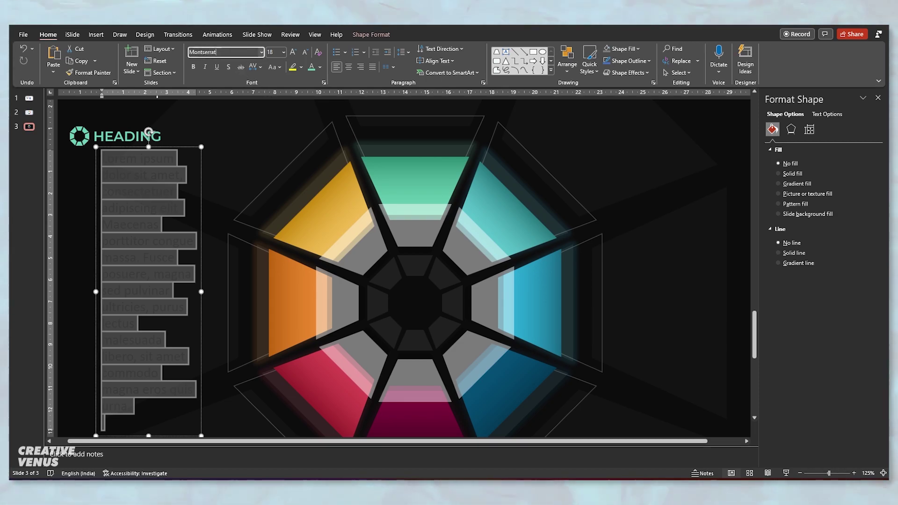
key(Return)
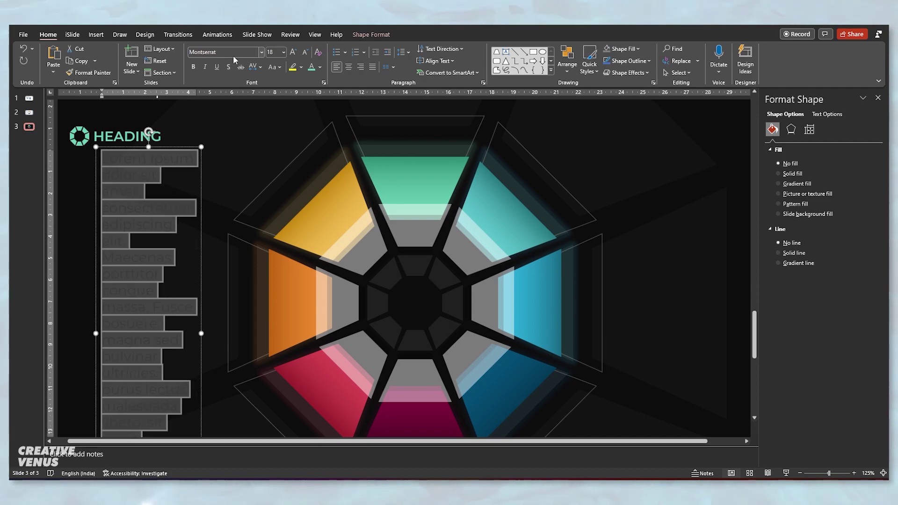
click(319, 66)
click(313, 107)
click(303, 54)
click(303, 54)
click(303, 54)
click(304, 53)
click(304, 54)
click(304, 54)
- Widen the box and trim the text so it ends at 'Fusce posuere.'
drag(201, 183, 225, 179)
click(150, 177)
drag(150, 179, 181, 204)
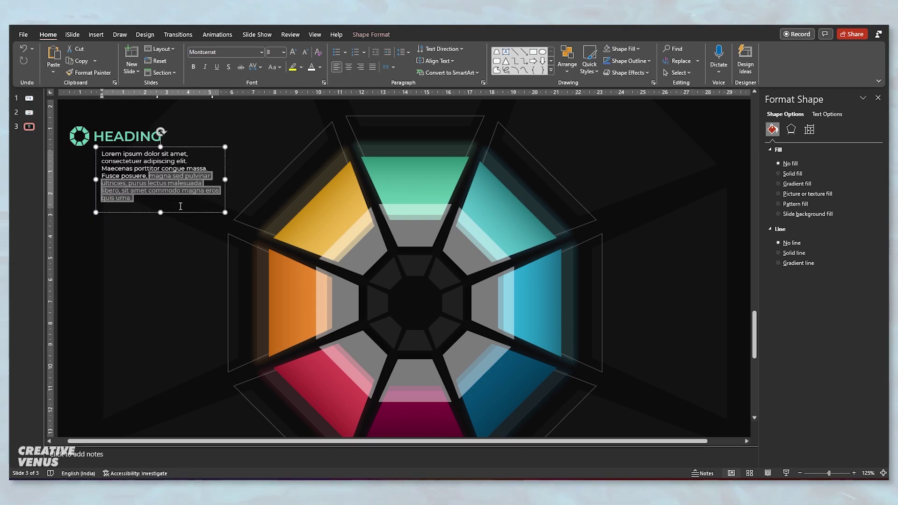
key(BackSpace)
text(.)
- Justify the paragraph, widen it to three lines, then align it left
key(ctrl+a)
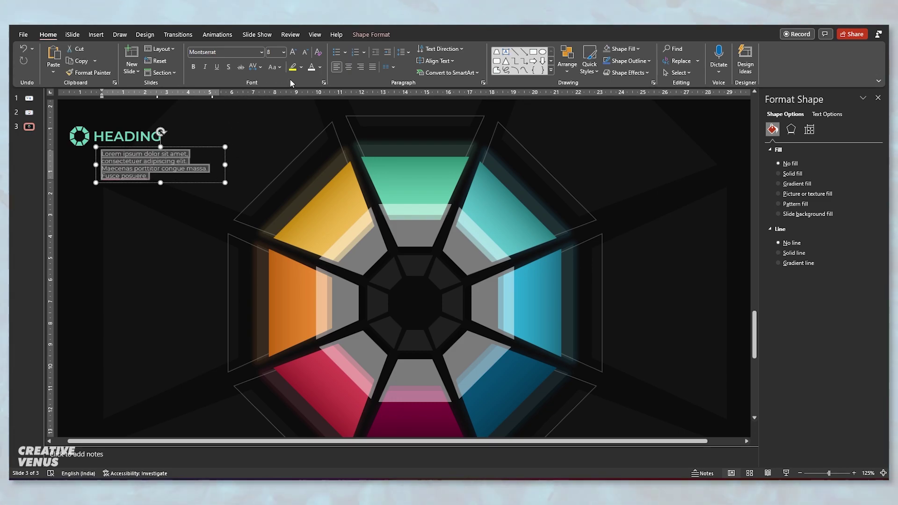
key(ctrl+j)
drag(225, 164, 210, 146)
click(333, 68)
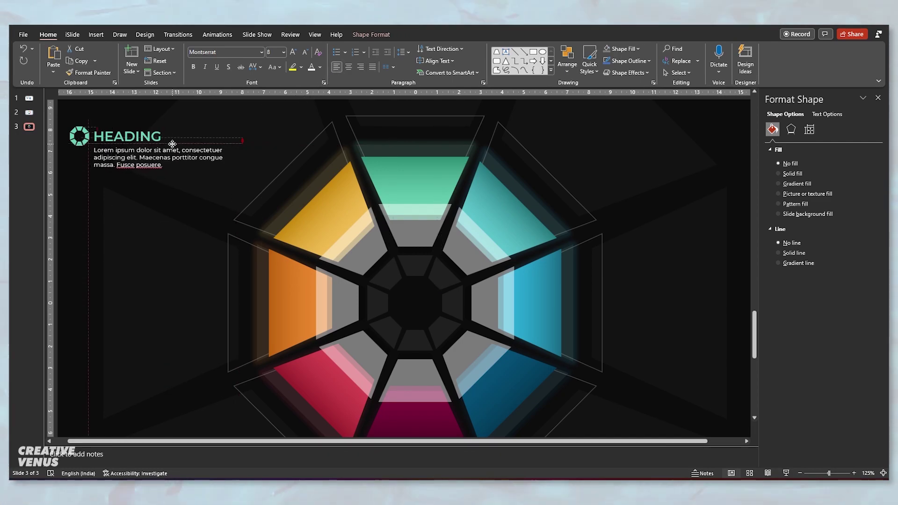
- Group the ring icon, HEADING and body paragraph with Ctrl+G
click(144, 138)
scroll(153, 157, down, 5)
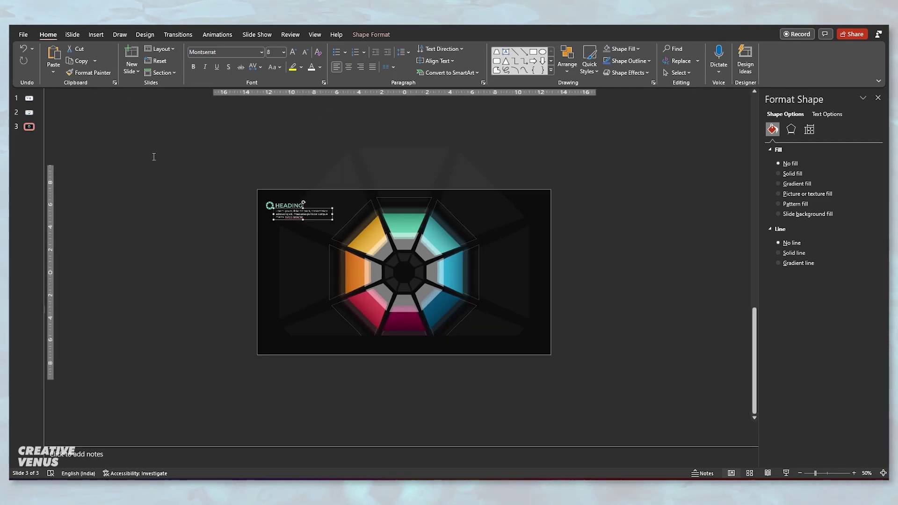
click(199, 199)
scroll(244, 231, up, 3)
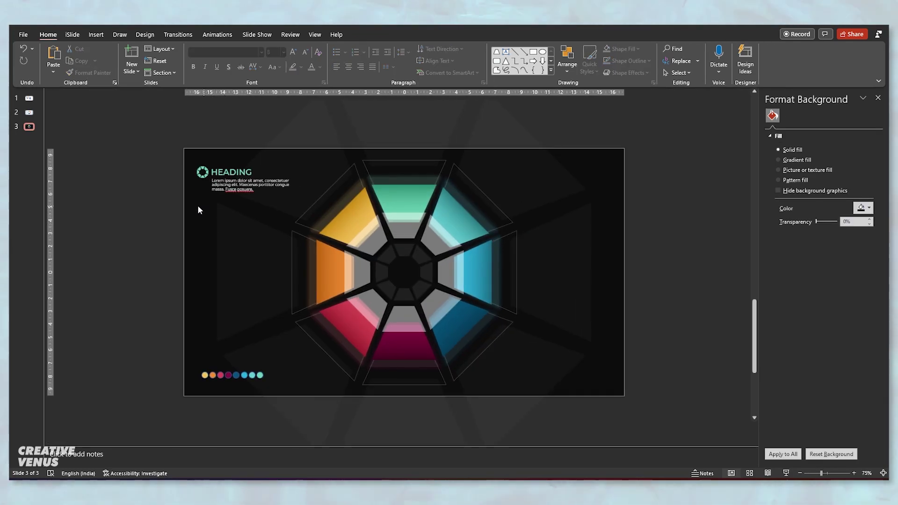
drag(134, 215, 321, 154)
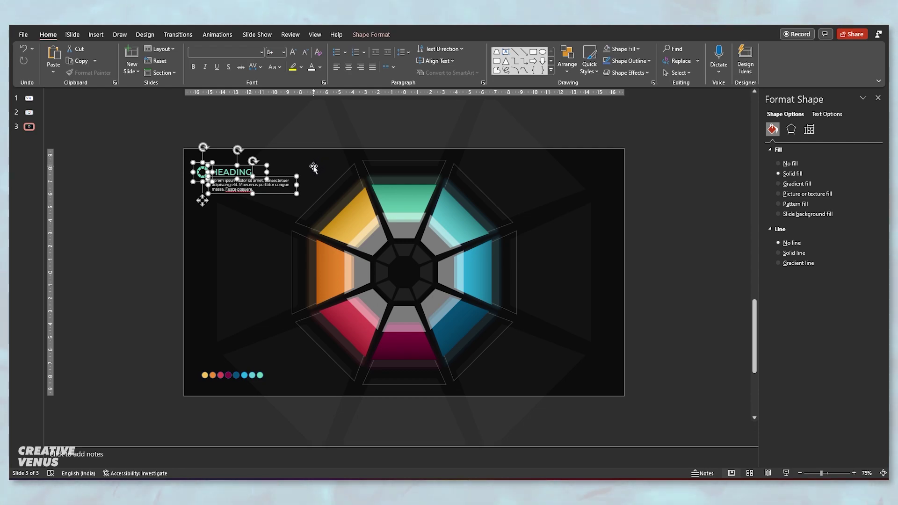
key(ctrl+g)
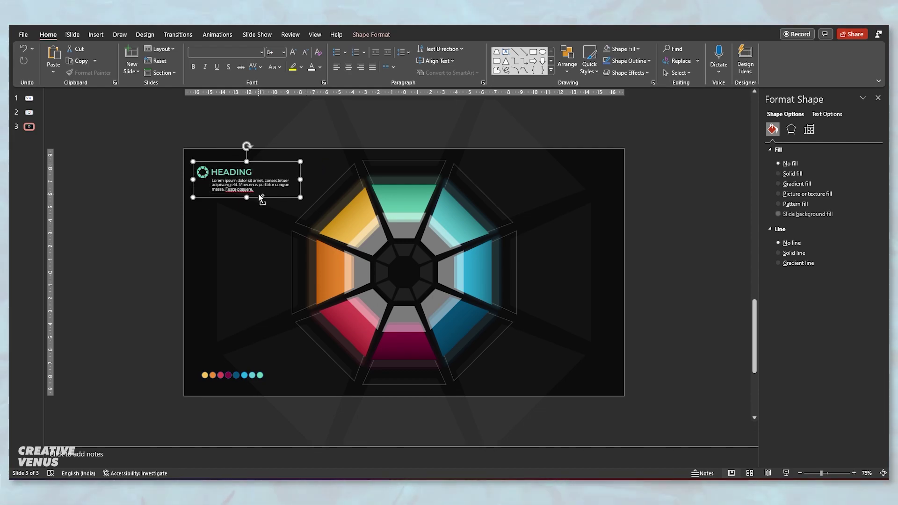
- Make four copies of the heading group with Ctrl-drag and Ctrl+D, spread down the left side
drag(258, 195, 258, 238)
key(ctrl+d)
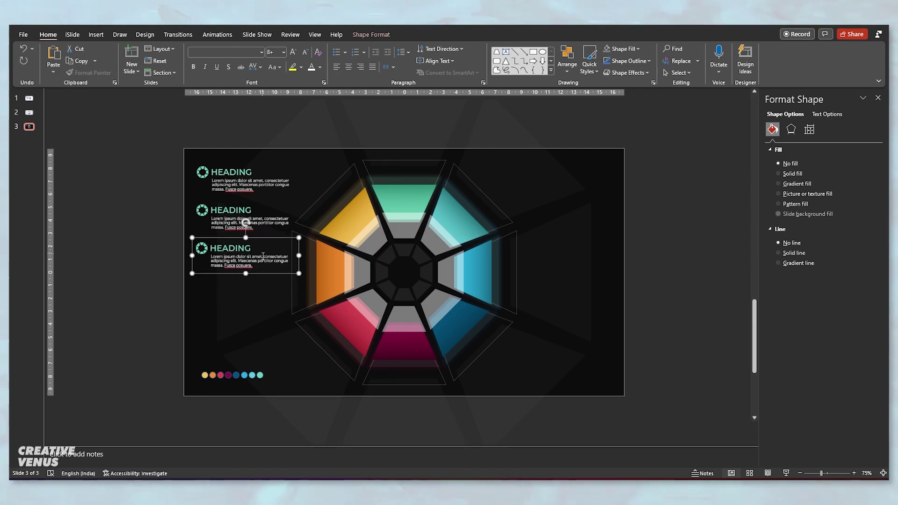
key(ctrl+d)
drag(260, 313, 259, 364)
click(253, 265)
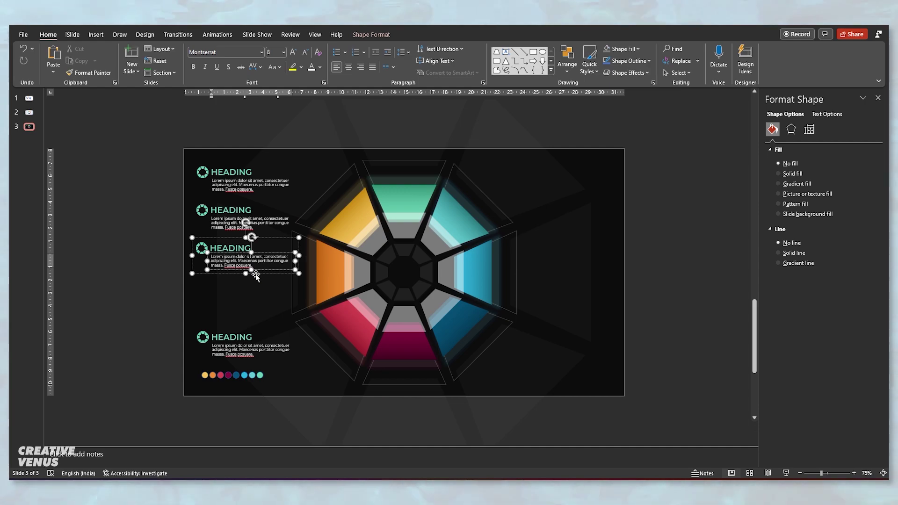
drag(255, 274, 255, 308)
drag(254, 234, 254, 276)
drag(248, 196, 253, 217)
- Align the four heading groups left and distribute them vertically
shift+click(243, 247)
shift+click(243, 291)
shift+click(247, 346)
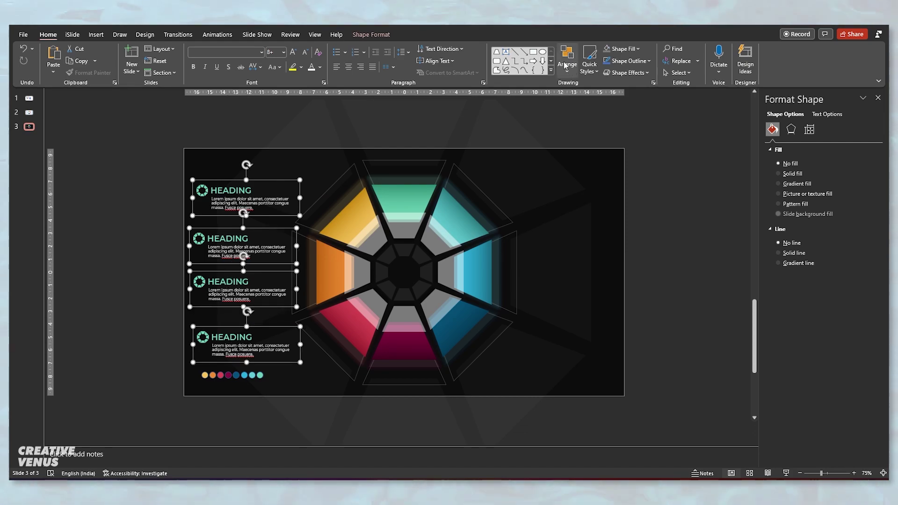
click(380, 38)
click(663, 61)
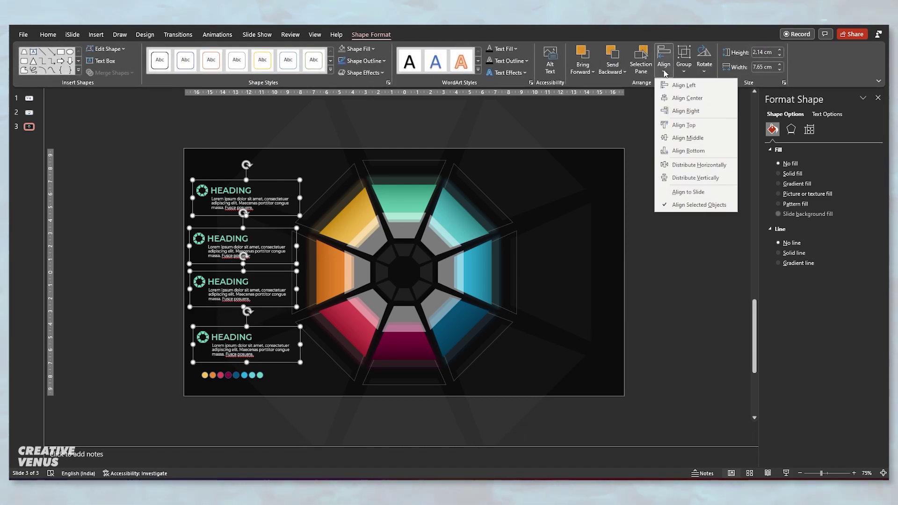
click(683, 85)
click(663, 61)
click(701, 178)
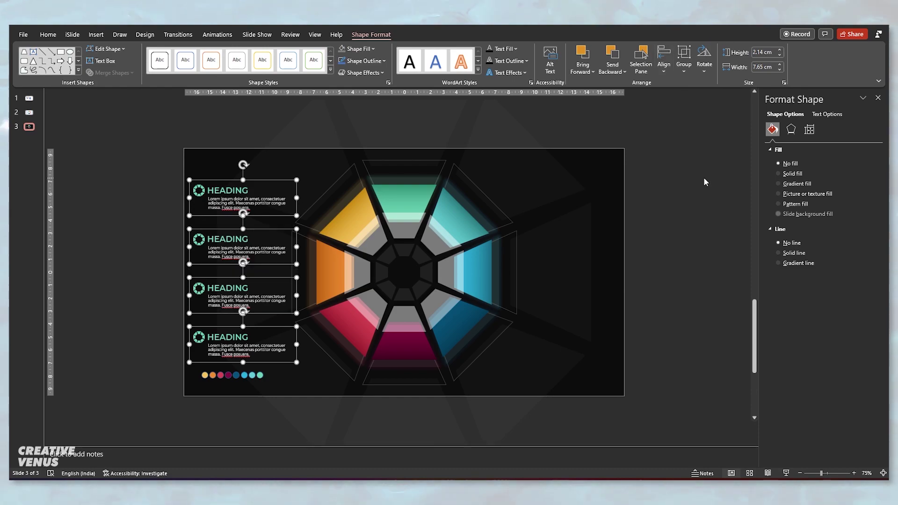
click(660, 267)
- Move the group of colour dots above the slide's top edge
click(233, 375)
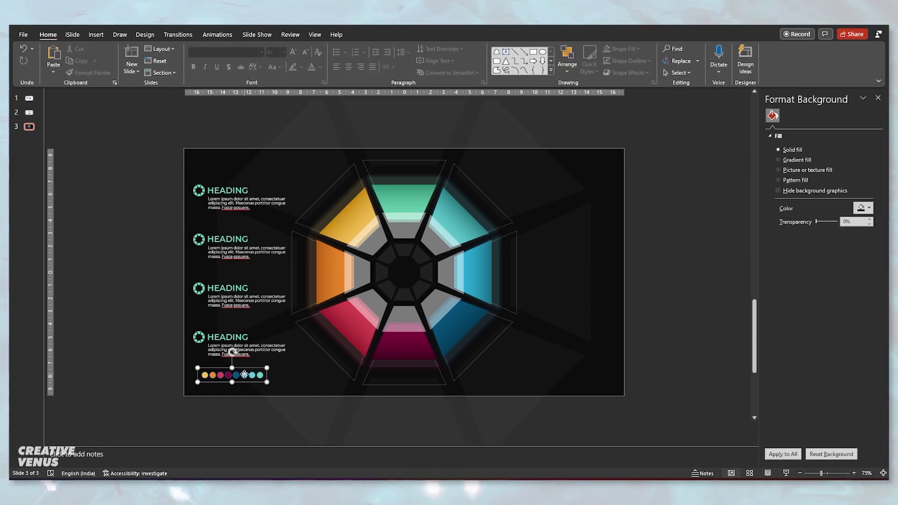
drag(233, 375, 388, 135)
click(141, 251)
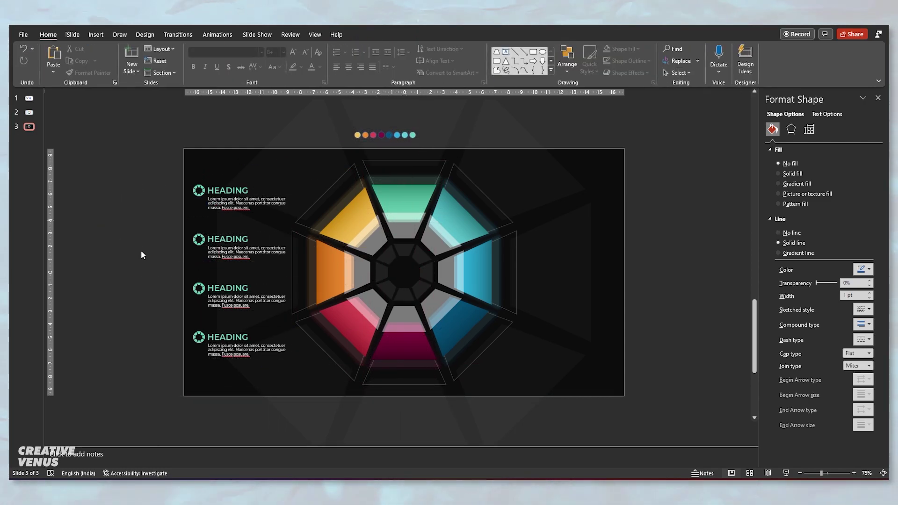
- Colour the second HEADING yellow using the eyedropper on the yellow dot
click(226, 237)
double_click(226, 237)
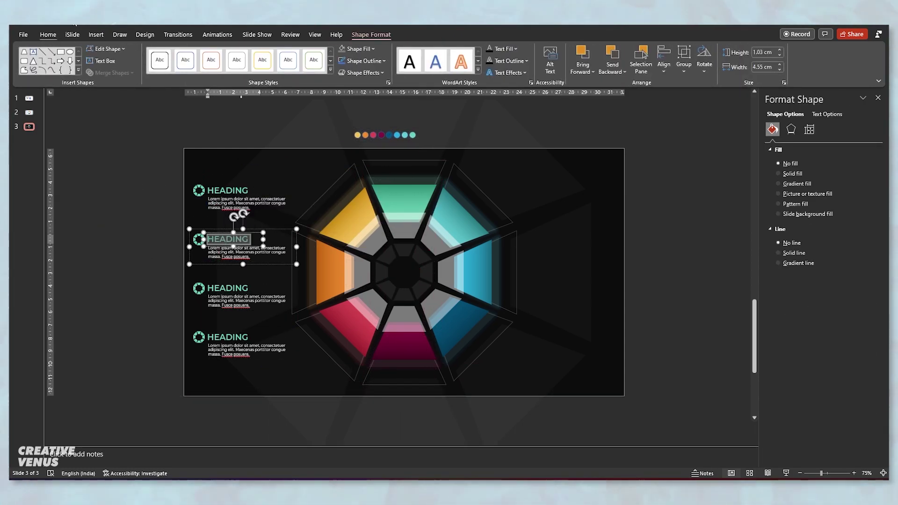
click(47, 35)
click(321, 68)
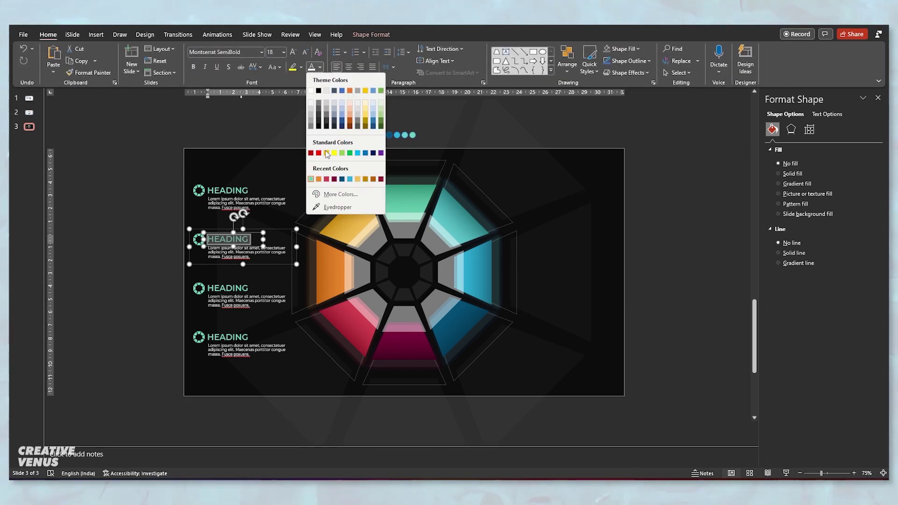
click(327, 204)
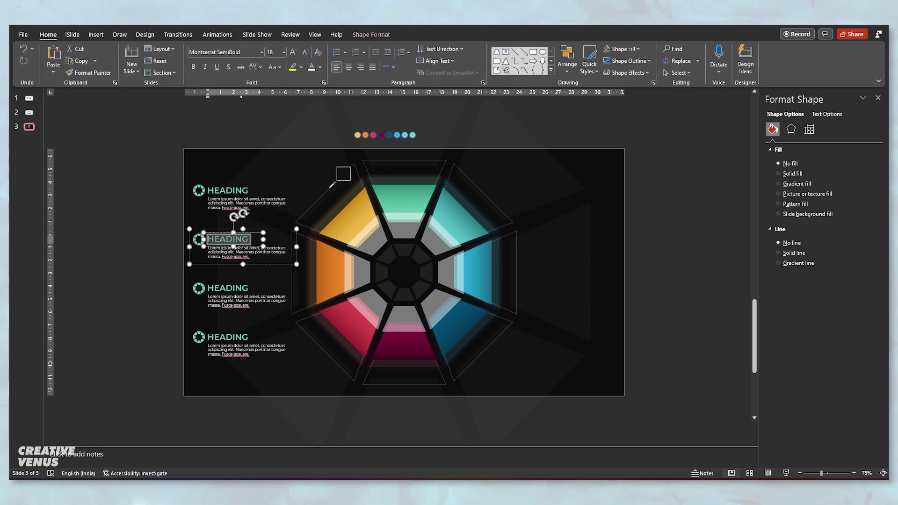
click(358, 135)
- Eyedropper orange for the third HEADING and magenta from the dot for the fourth
double_click(227, 288)
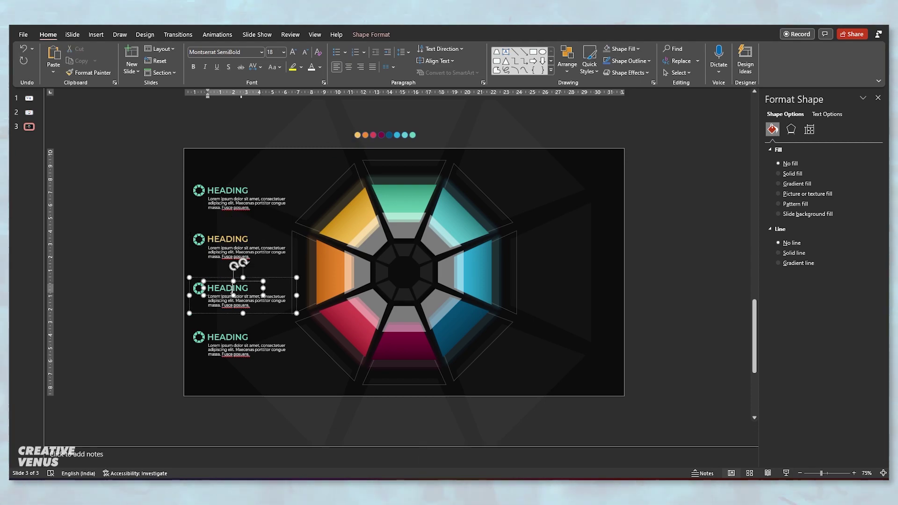
click(321, 68)
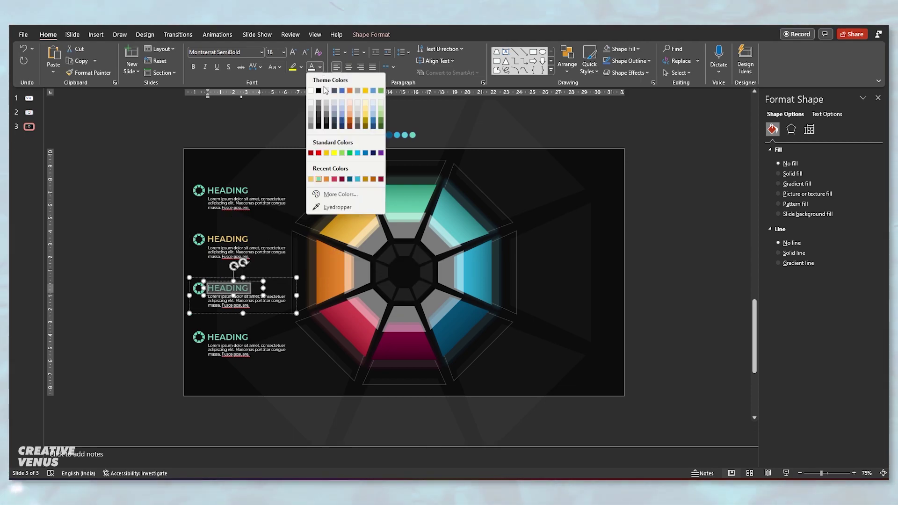
click(337, 207)
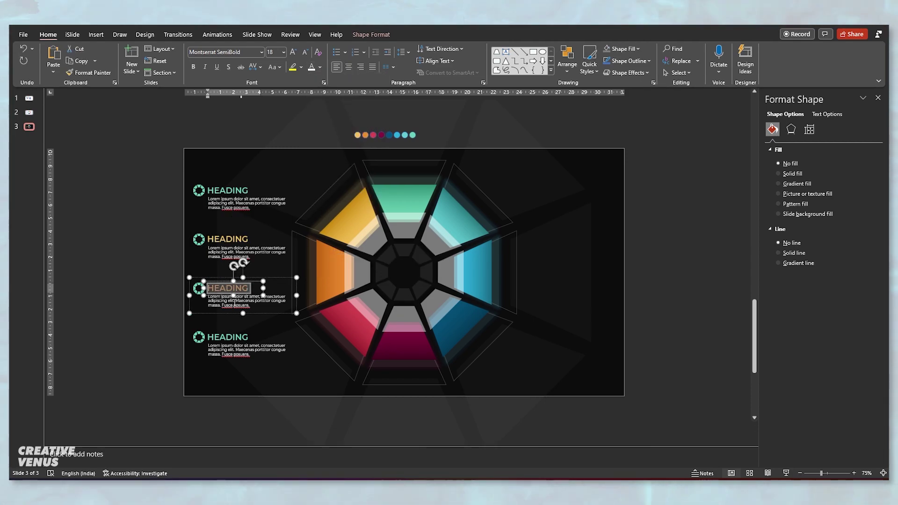
double_click(235, 335)
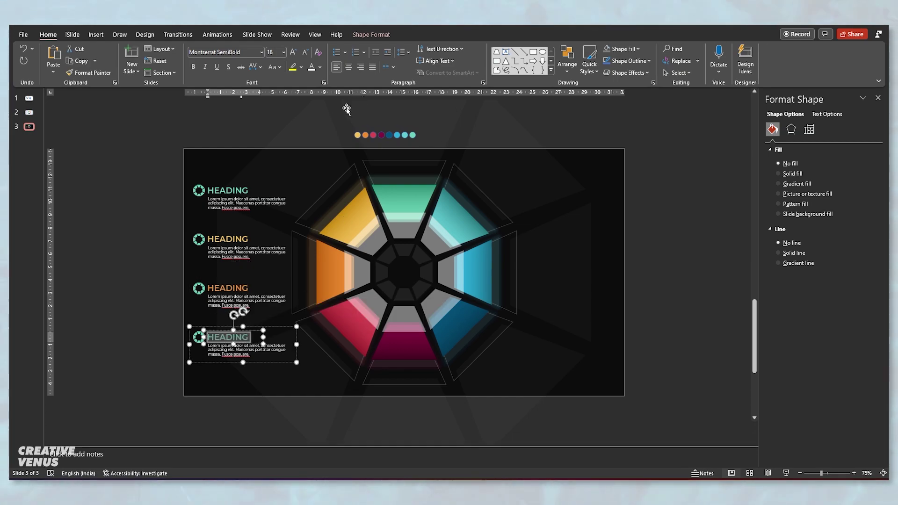
click(320, 68)
click(336, 203)
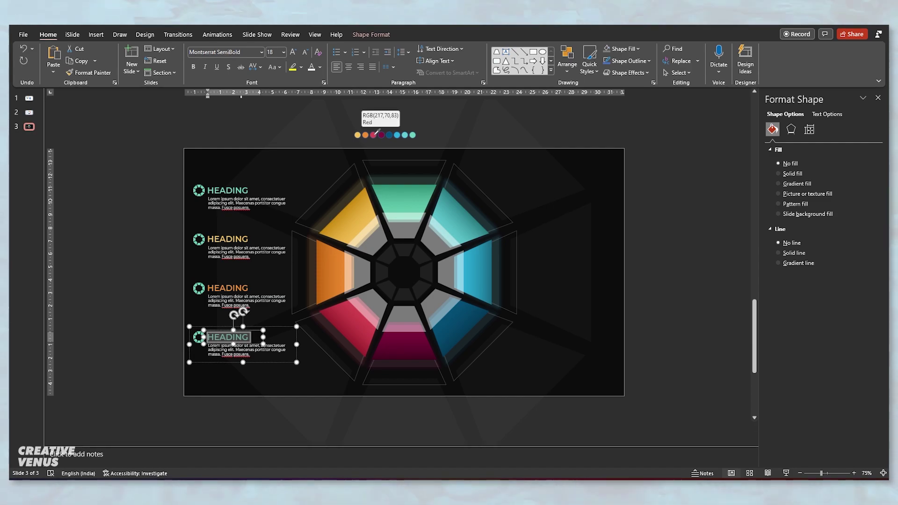
click(131, 281)
- Give the fourth body paragraph a lighter font colour
click(213, 236)
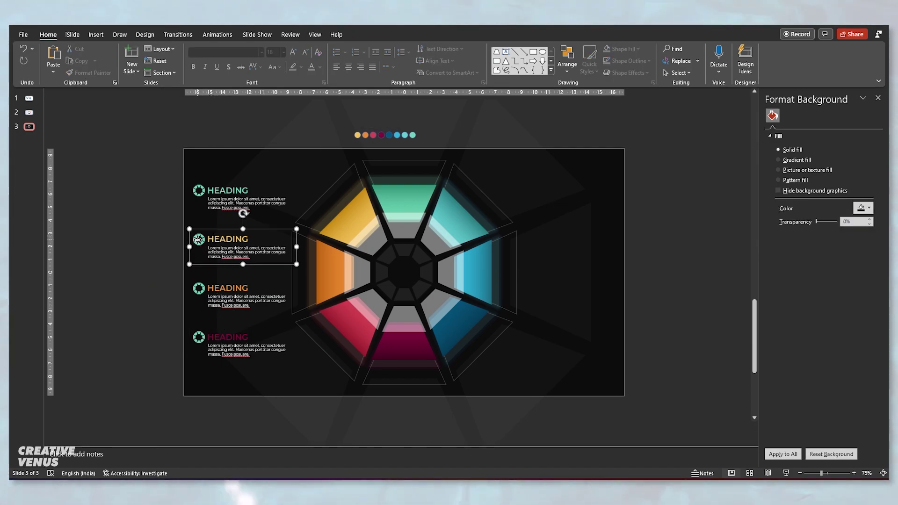
click(198, 242)
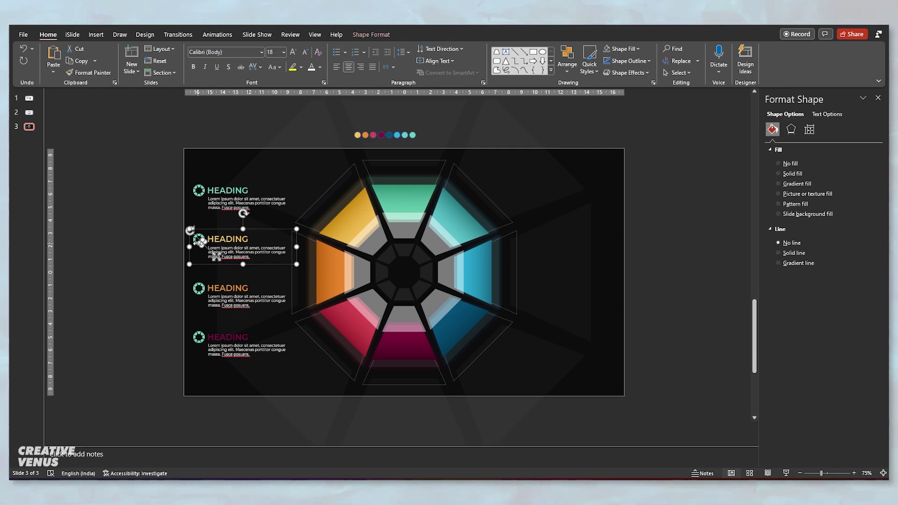
click(162, 256)
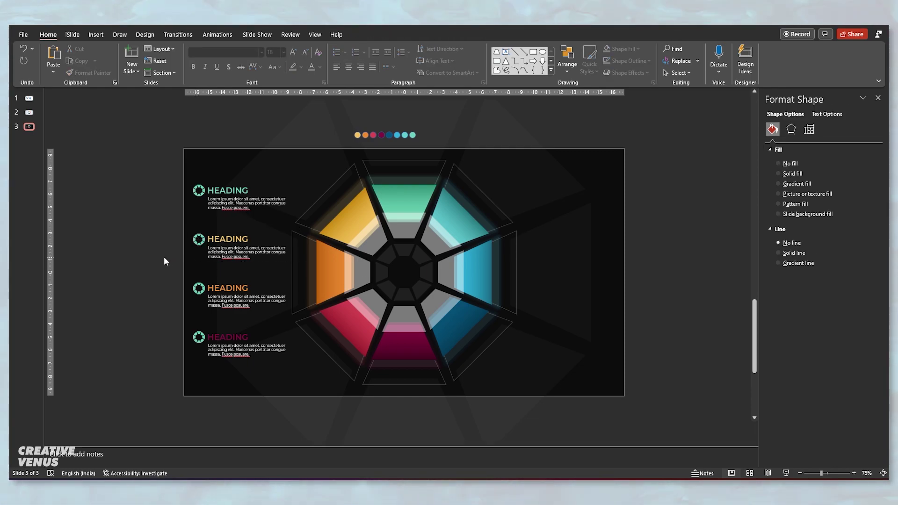
click(240, 360)
triple_click(240, 354)
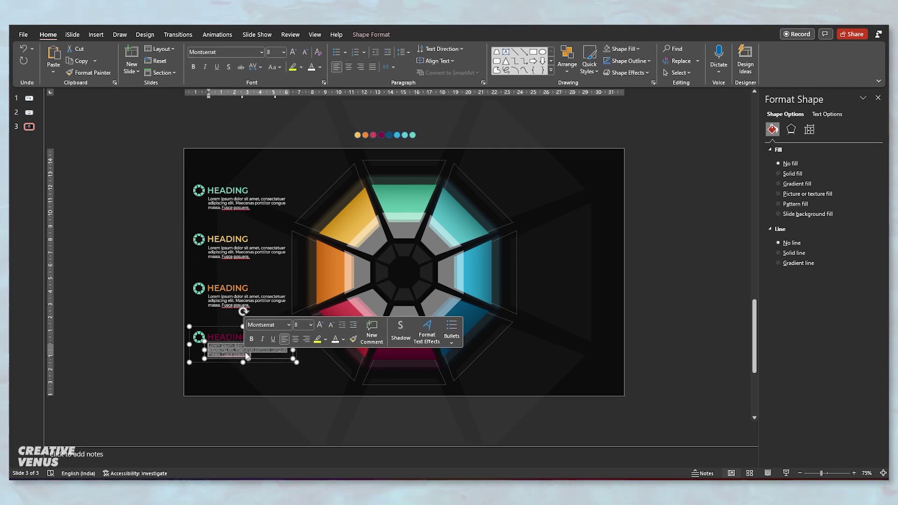
click(320, 68)
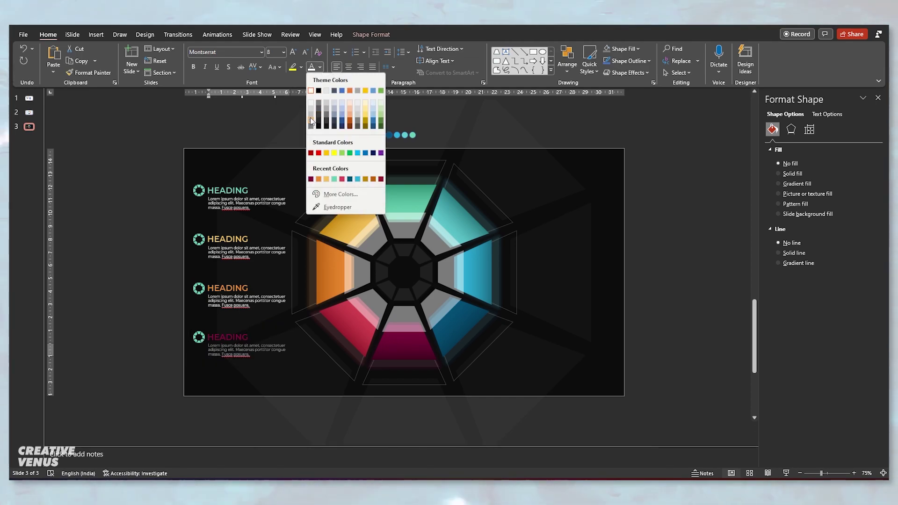
click(312, 121)
- Select the third, second and first body paragraphs in turn
click(231, 301)
click(231, 302)
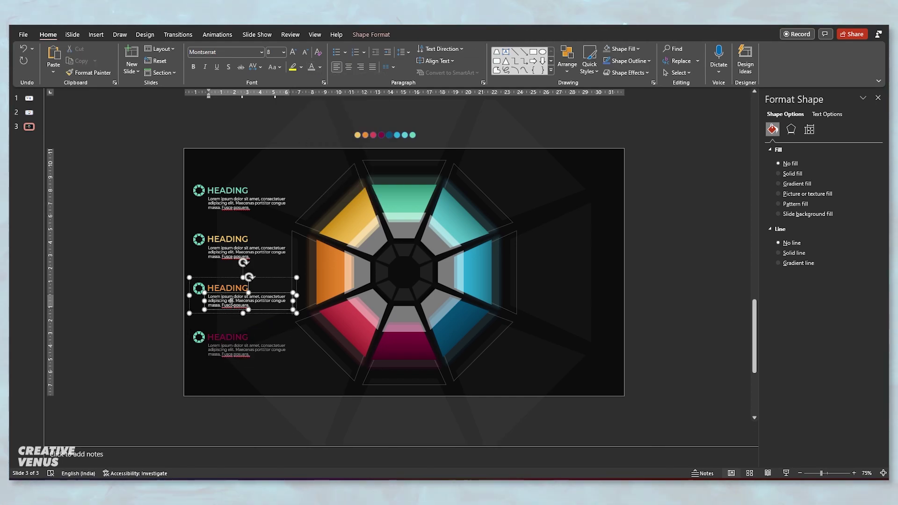
double_click(231, 301)
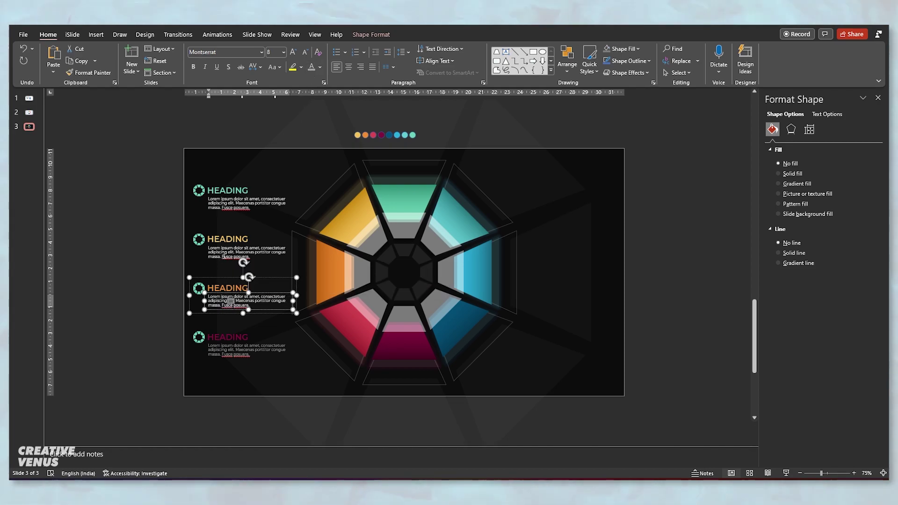
triple_click(234, 248)
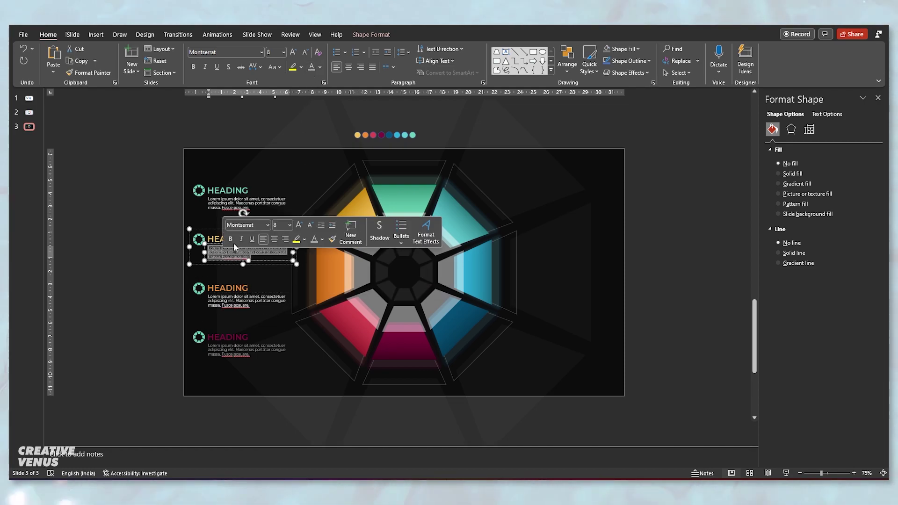
triple_click(224, 209)
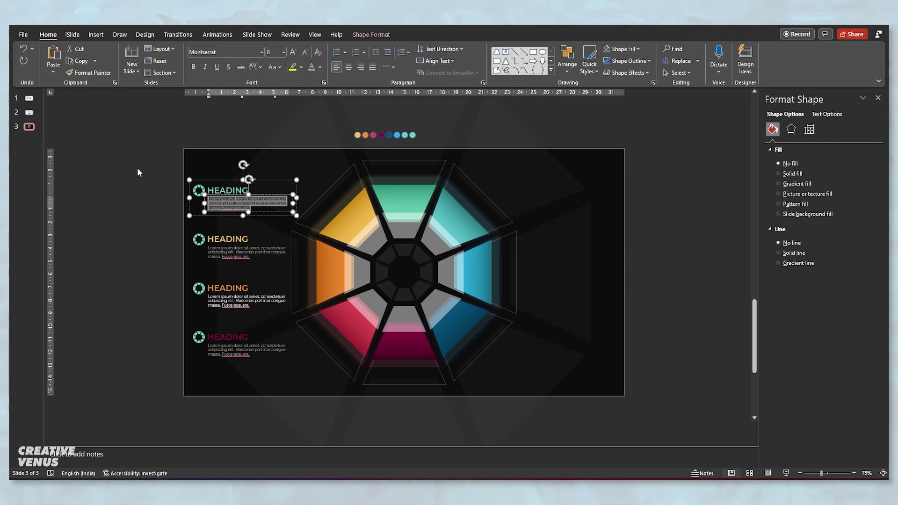
click(149, 198)
- Group the four left heading blocks and align the column to the slide's middle
drag(153, 164, 310, 389)
key(ctrl+g)
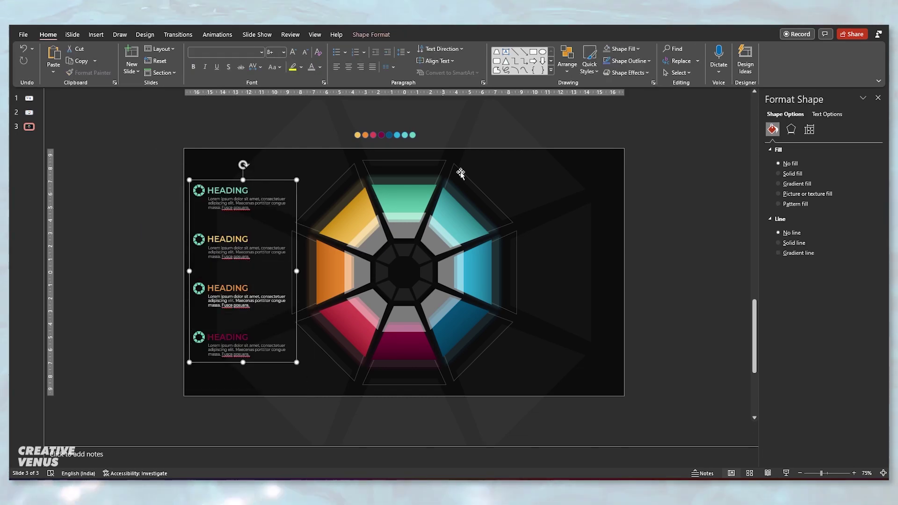
click(385, 37)
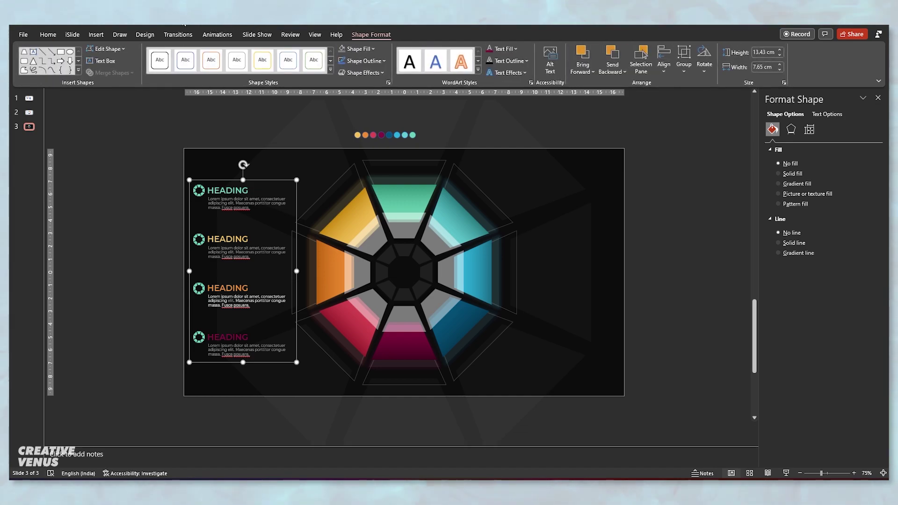
click(183, 23)
click(188, 82)
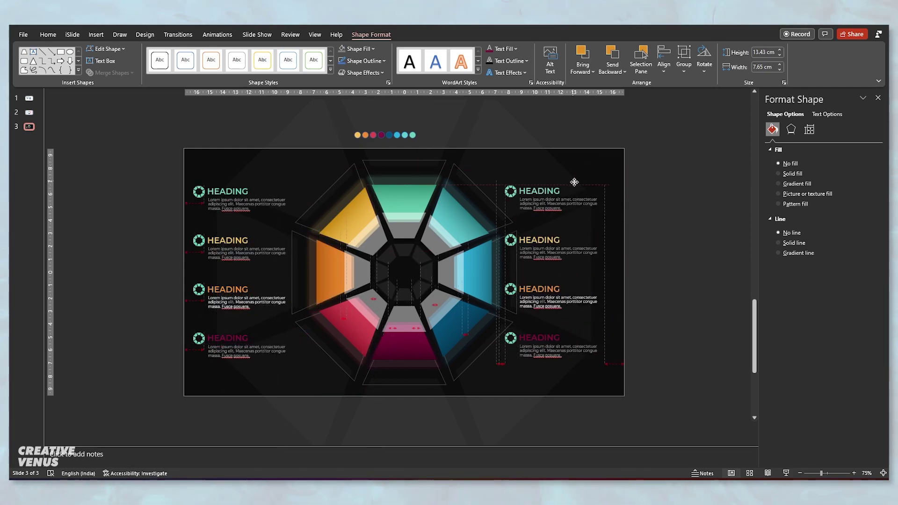
- Place a copy of the column right of the octagon, aligned middle and nudged left
drag(575, 178, 587, 181)
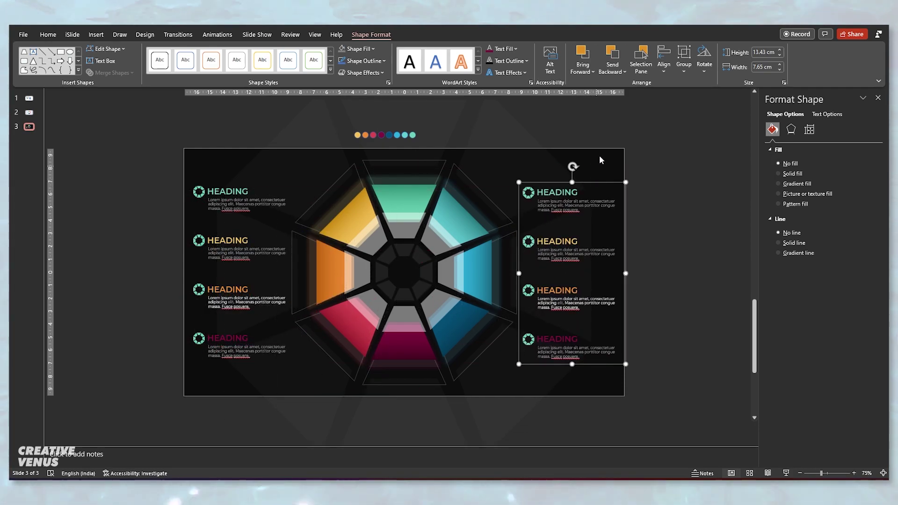
click(662, 70)
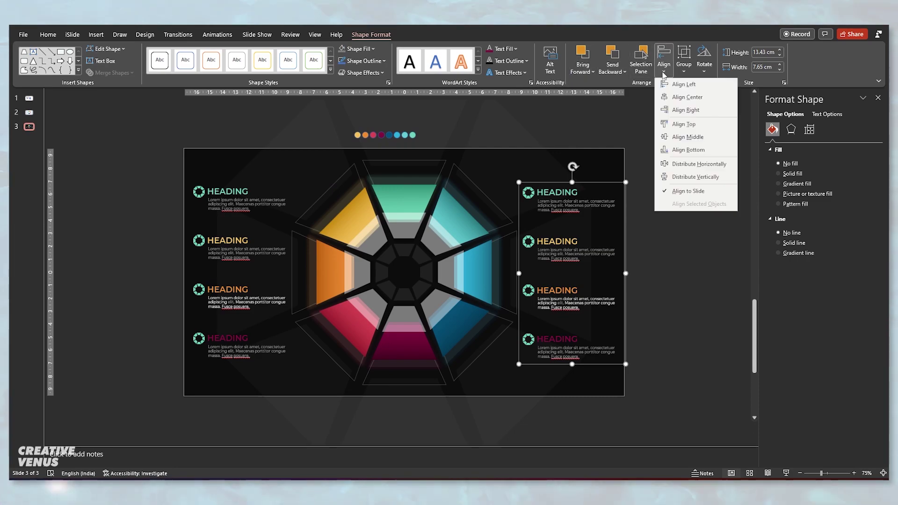
click(698, 138)
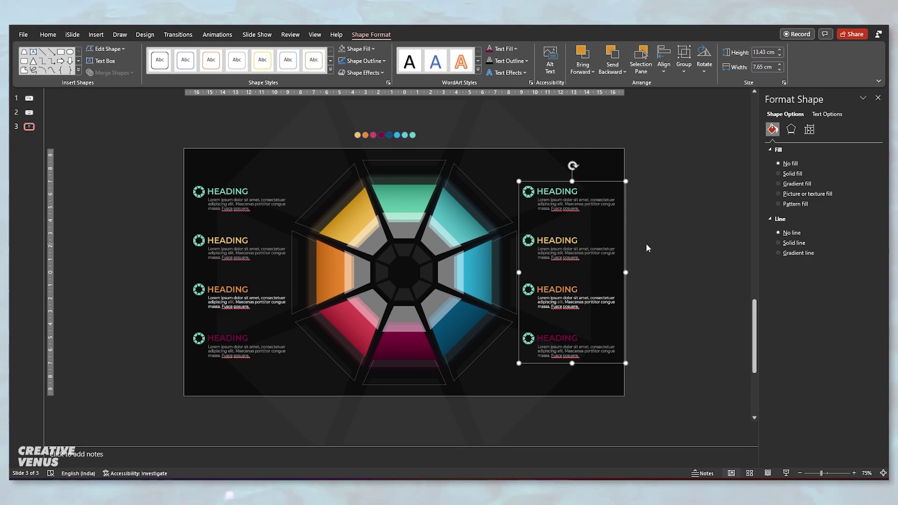
key(Left)
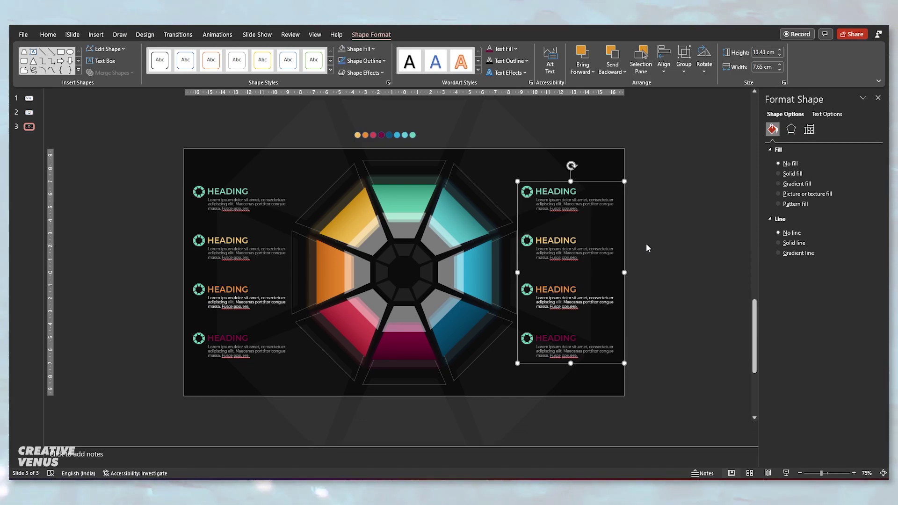
- Ungroup the left column's heading blocks
click(238, 355)
click(239, 355)
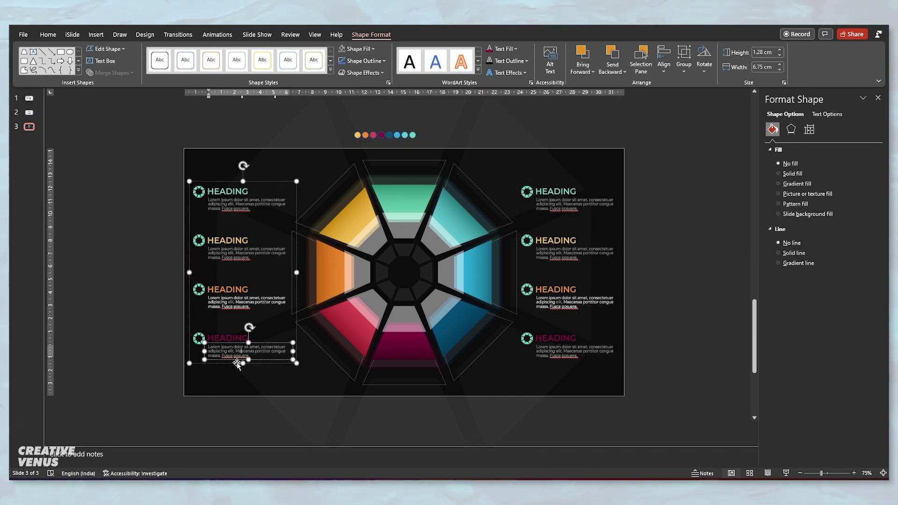
key(ctrl+a)
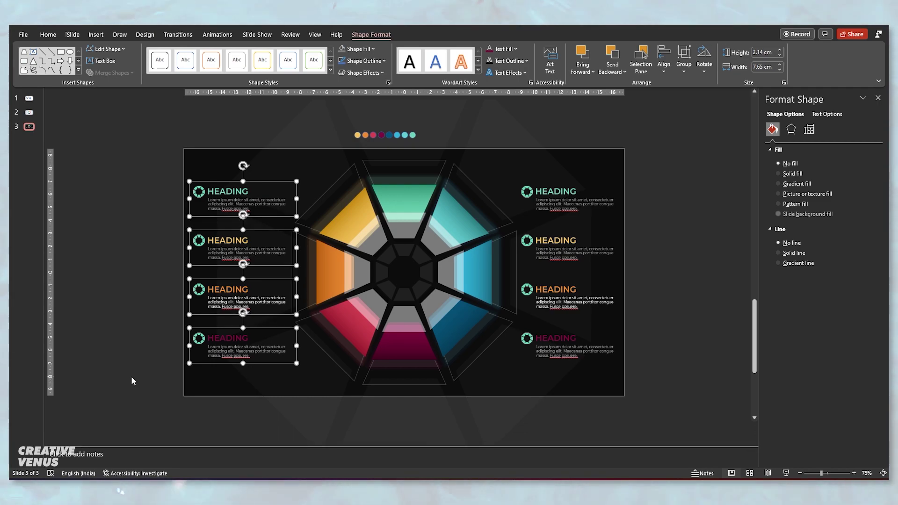
click(131, 377)
- Colour the top-right HEADING teal with the eyedropper on the teal dot
click(550, 190)
click(550, 189)
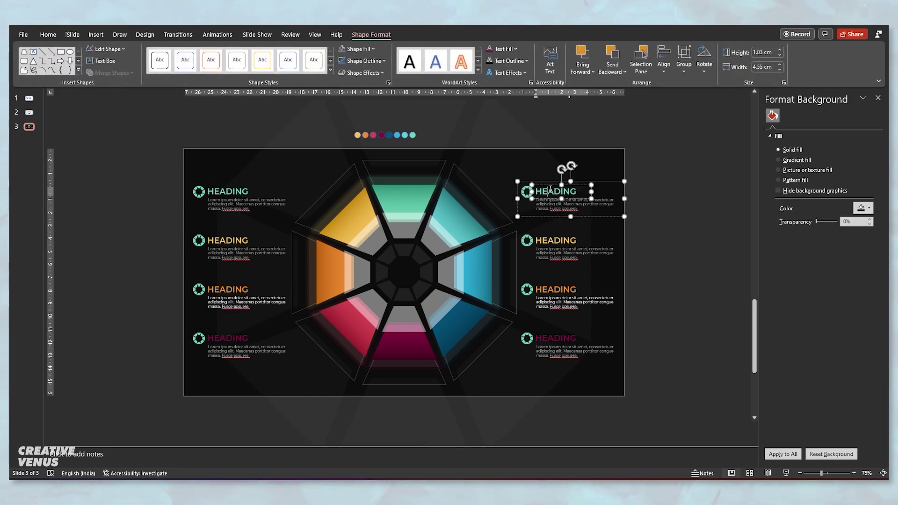
double_click(550, 189)
click(48, 34)
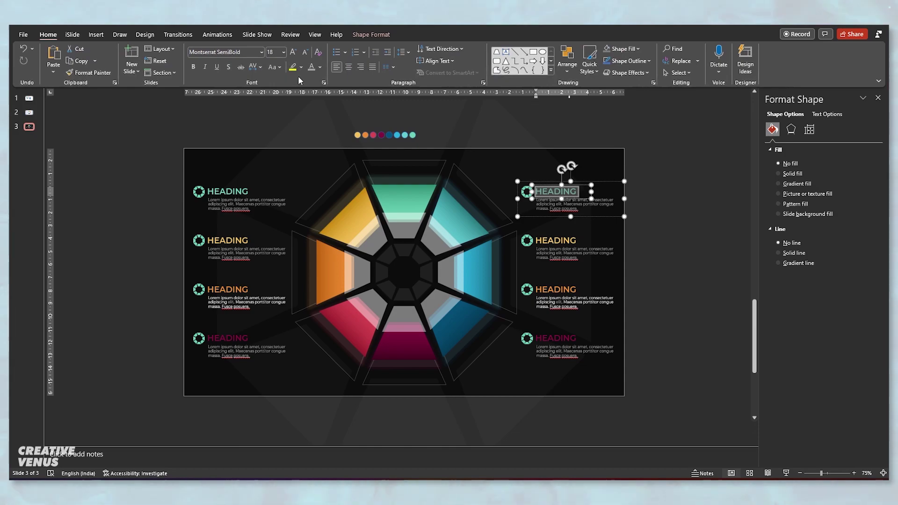
click(319, 67)
click(328, 206)
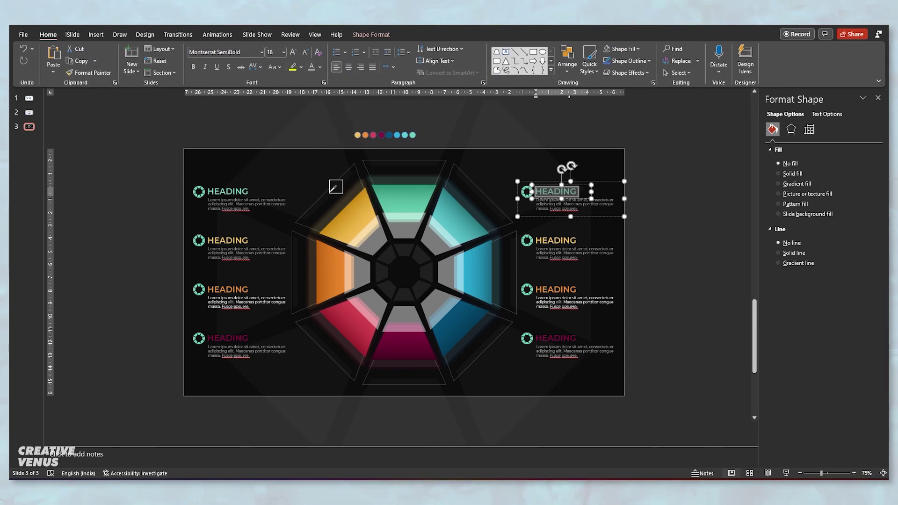
click(405, 136)
- Eyedropper light blue and blue onto the second and third right-hand headings
click(546, 240)
double_click(547, 240)
click(321, 67)
click(337, 206)
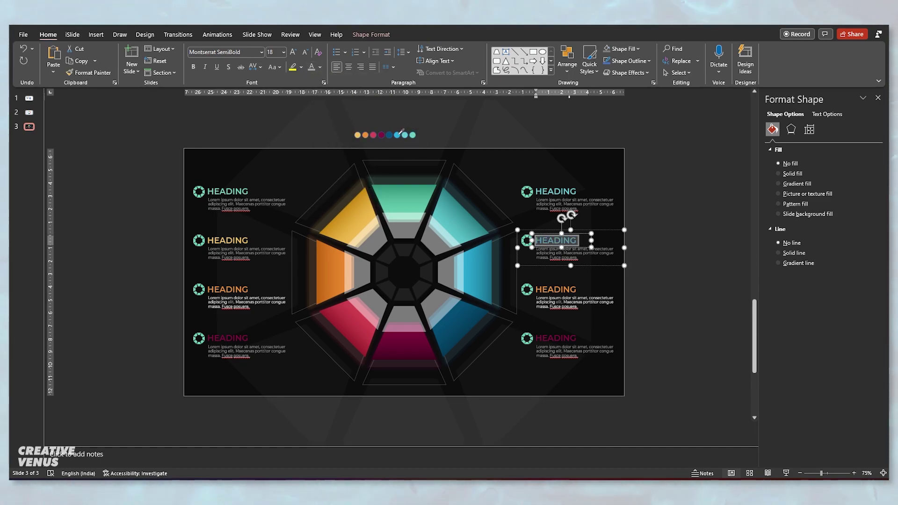
double_click(579, 287)
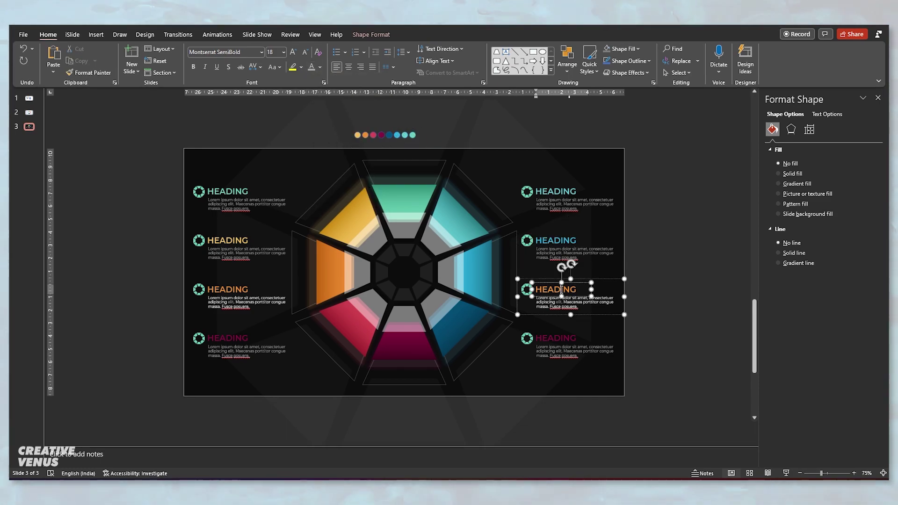
click(321, 67)
click(337, 207)
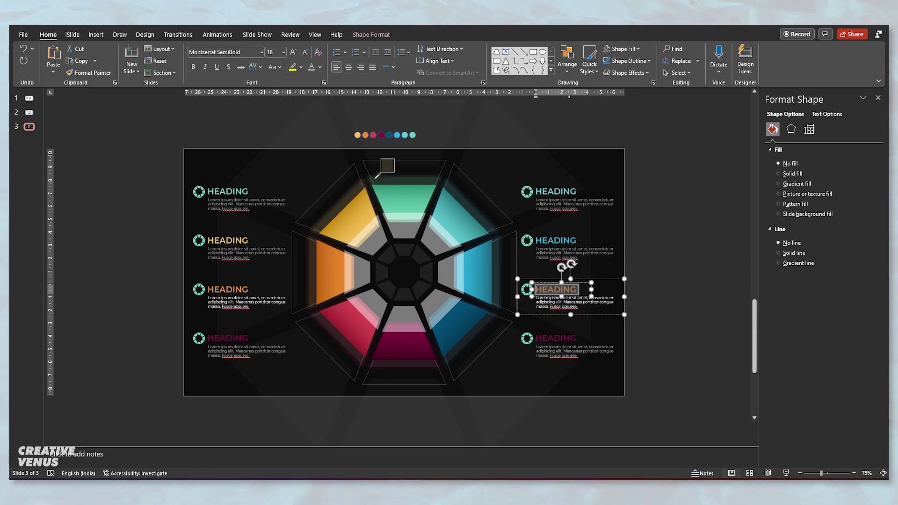
click(395, 134)
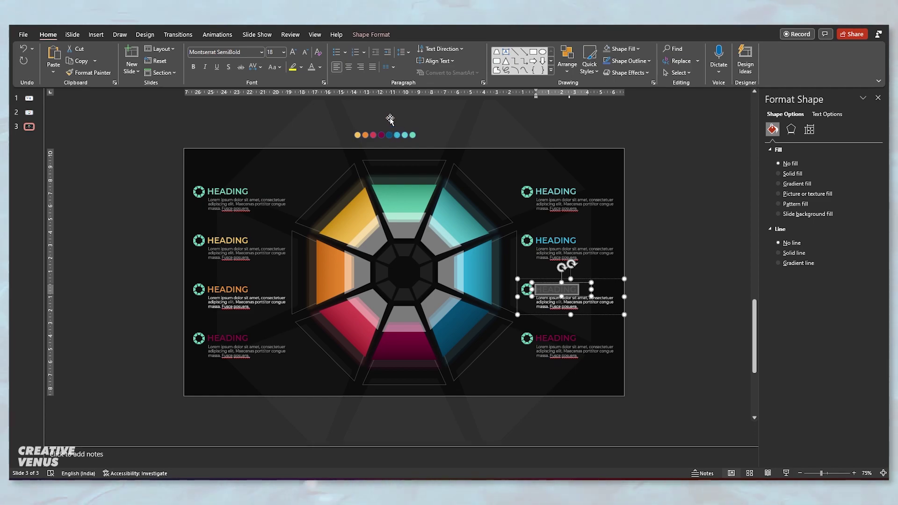
- Sample a maroon dot colour for the bottom-right HEADING
double_click(571, 338)
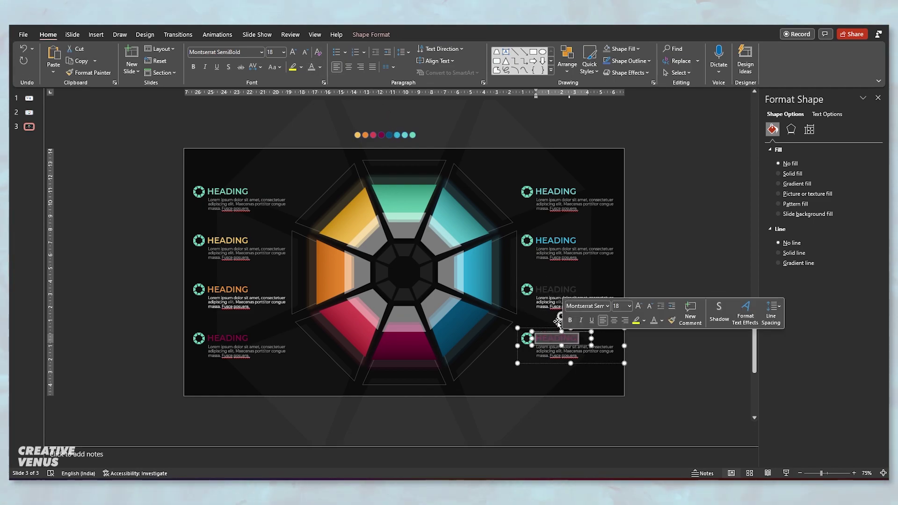
click(320, 67)
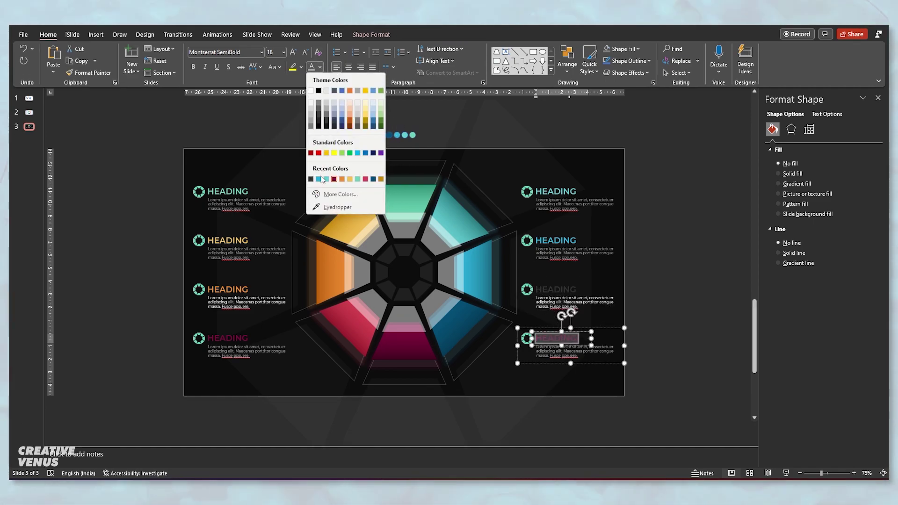
click(330, 202)
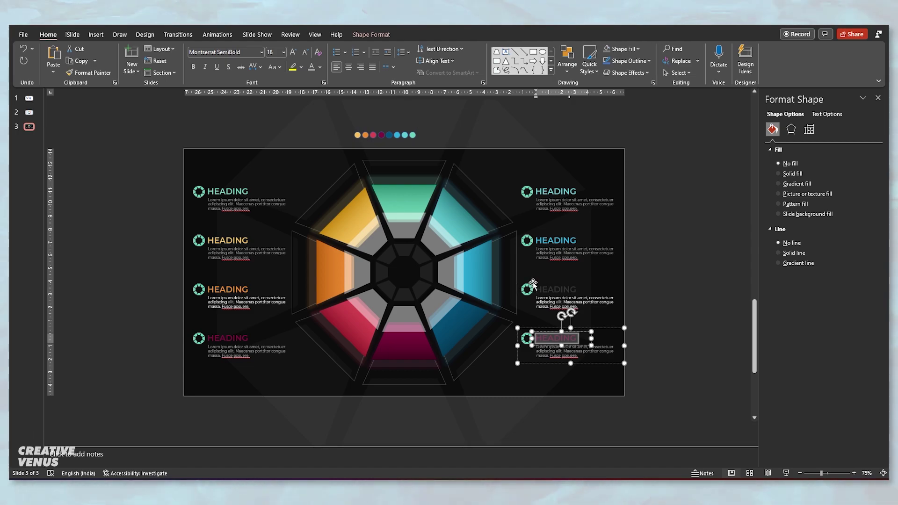
click(548, 287)
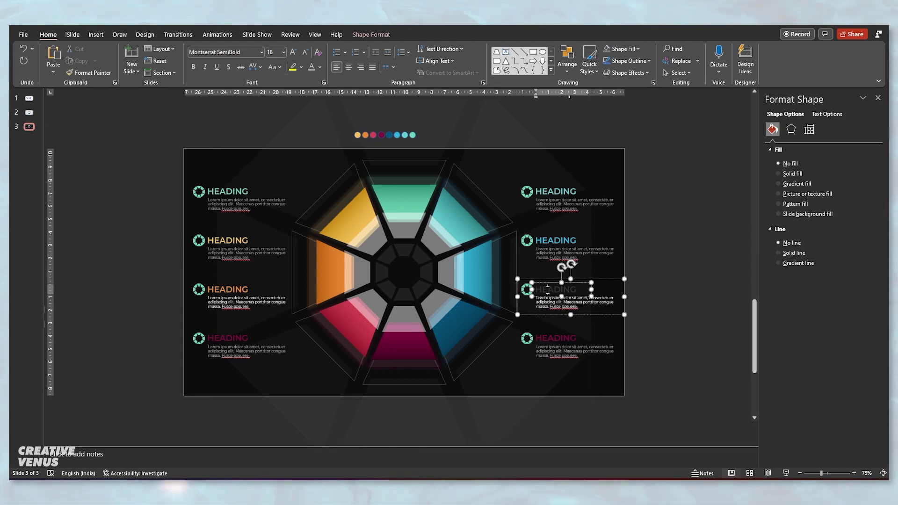
- Give the bottom-left HEADING the pink dot colour
double_click(235, 338)
click(320, 67)
click(329, 206)
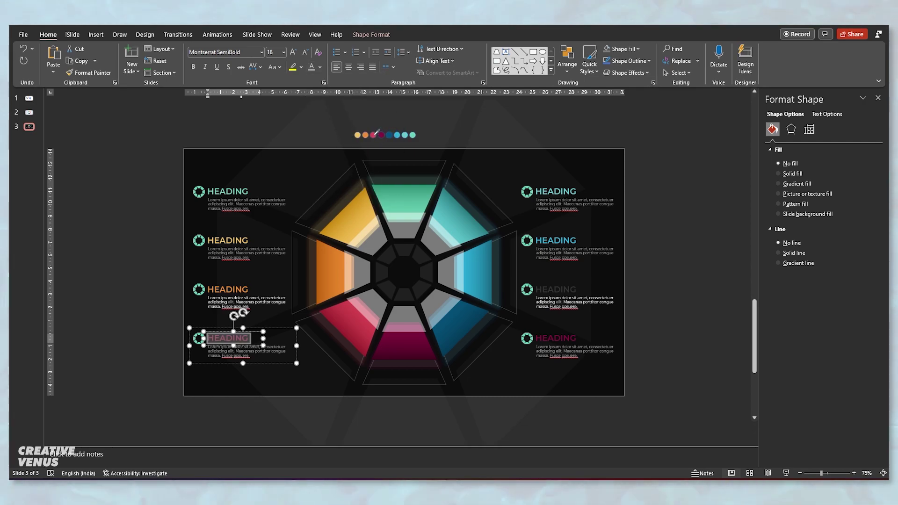
click(372, 135)
click(122, 274)
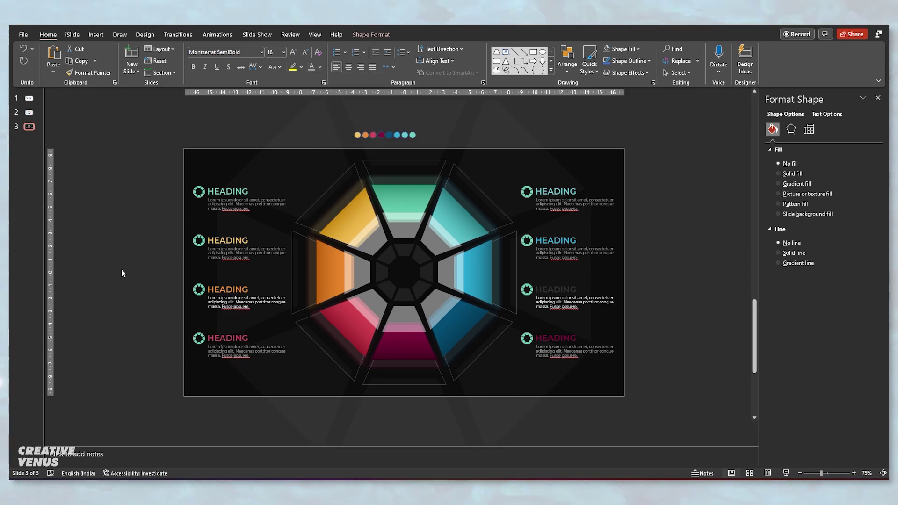
- Recolour the third right-hand HEADING dark blue from its dot
double_click(559, 290)
click(320, 67)
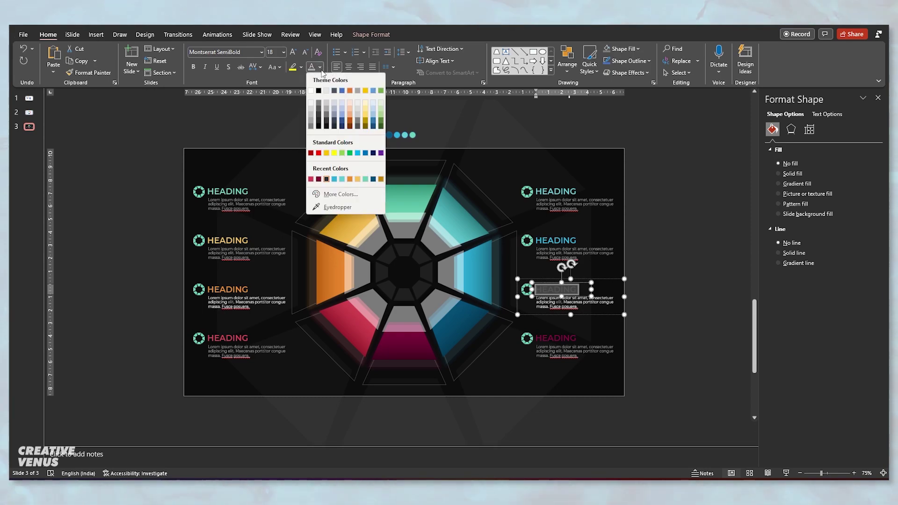
click(329, 207)
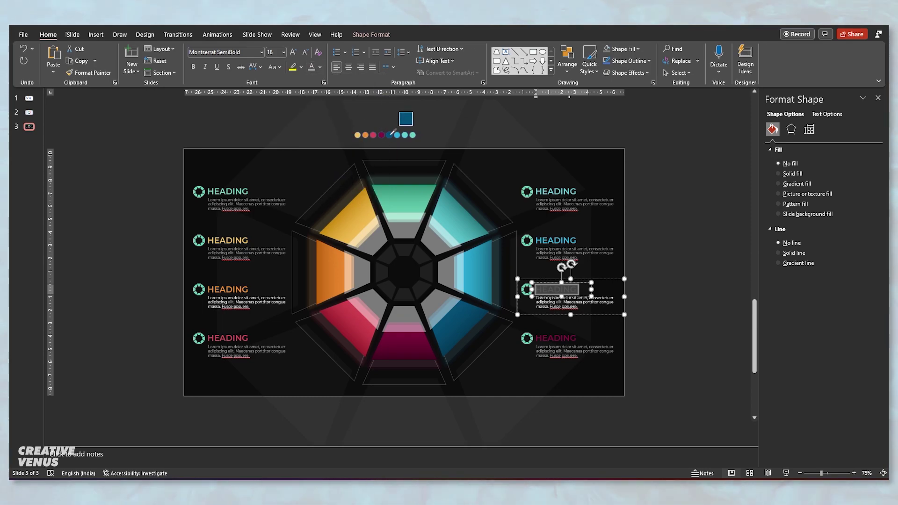
click(686, 248)
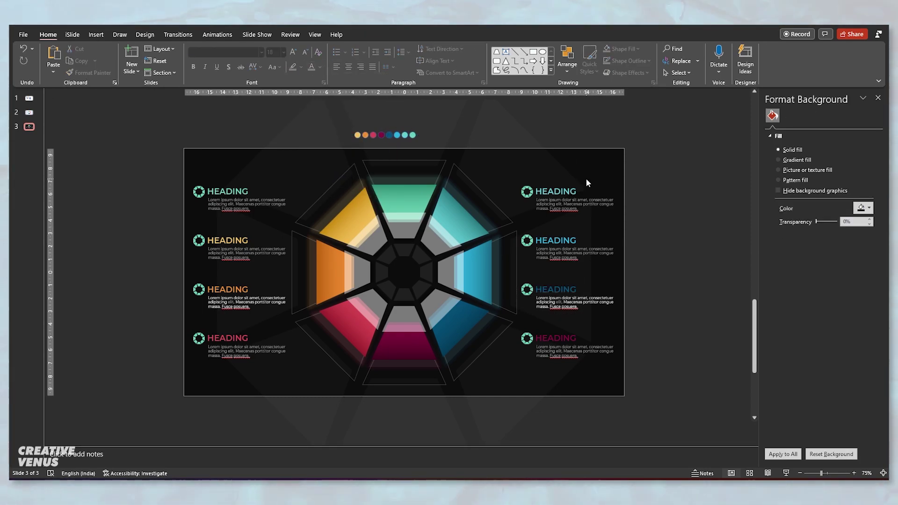
drag(649, 168, 503, 387)
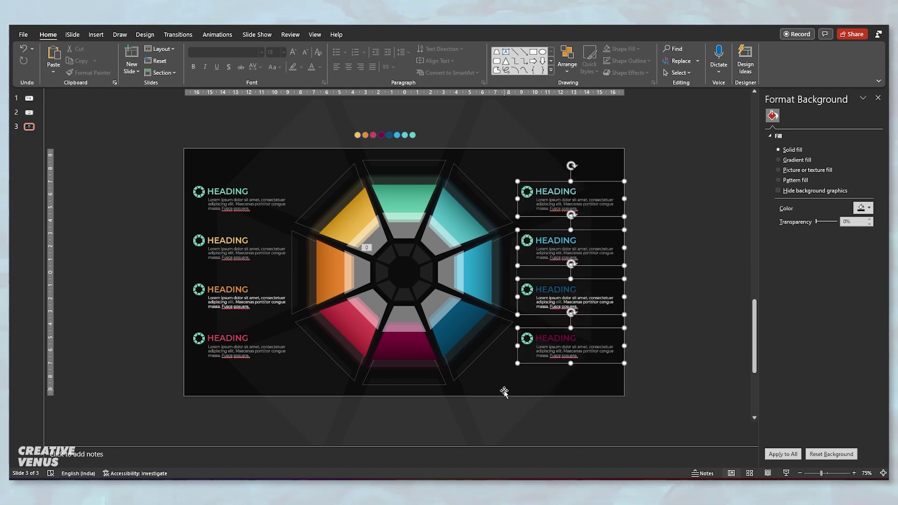
- Fill the bottom-right heading icon with the maroon dot colour using the eyedropper
click(537, 358)
click(680, 287)
click(527, 338)
click(372, 33)
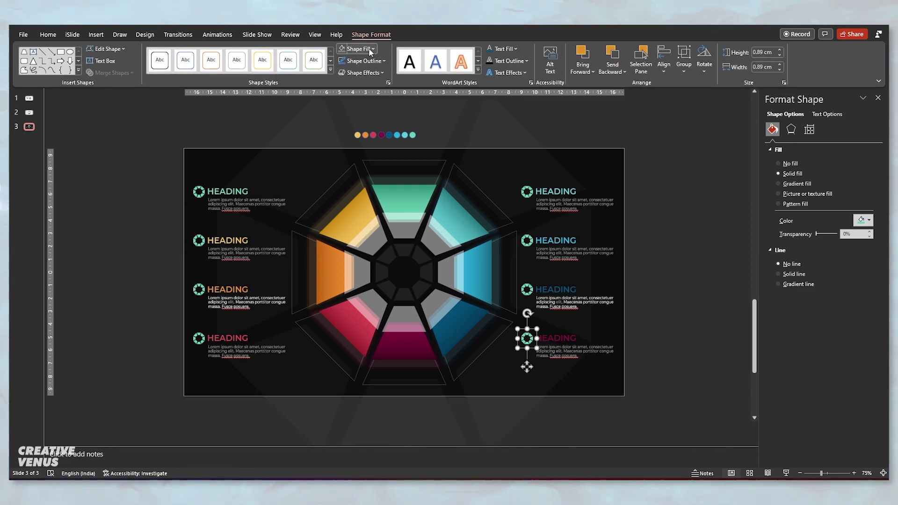
click(369, 50)
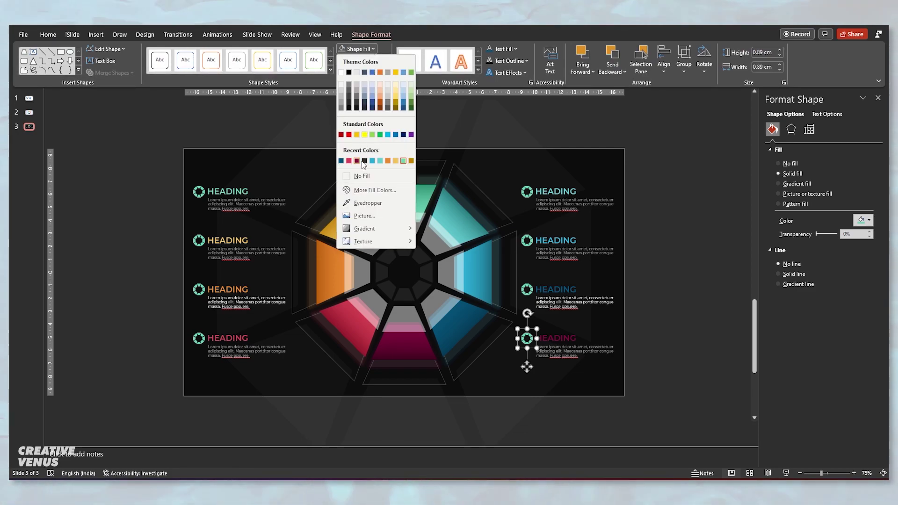
click(368, 203)
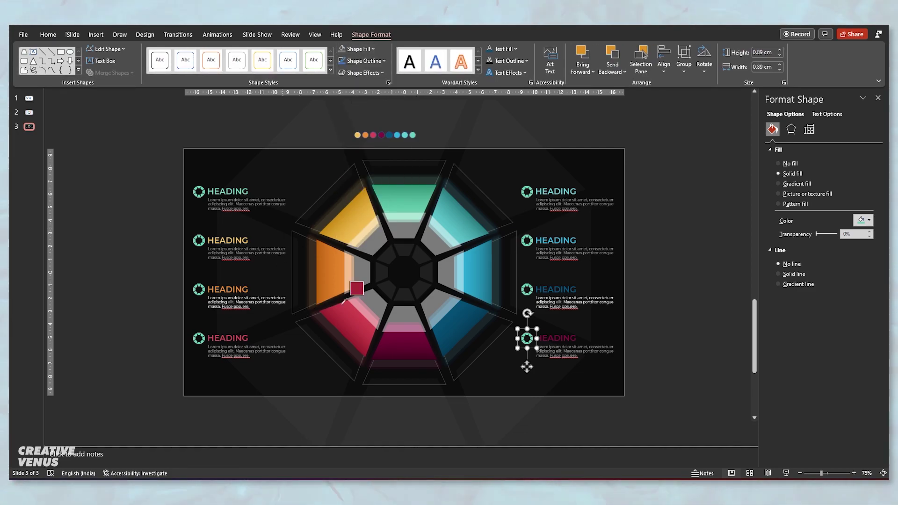
click(382, 134)
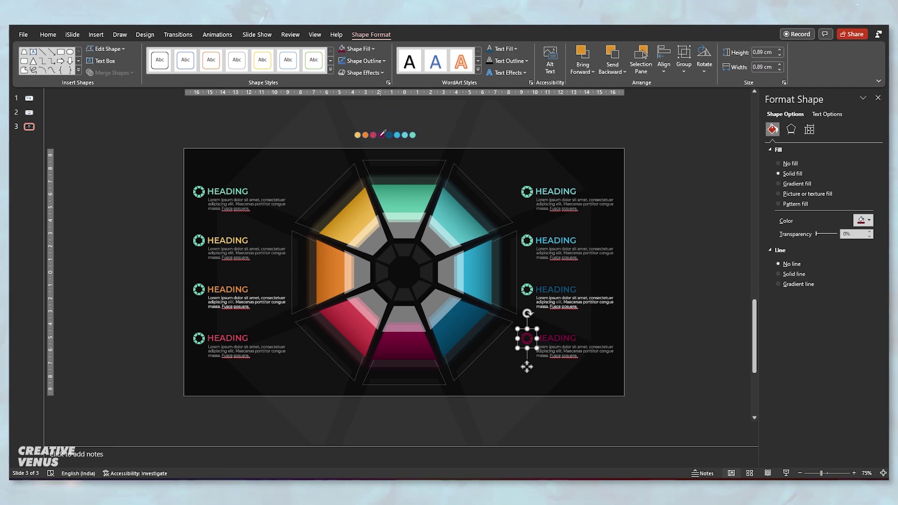
- Eyedropper-fill the third, second and top-right icons with their dot colours, the top-right teal
click(527, 289)
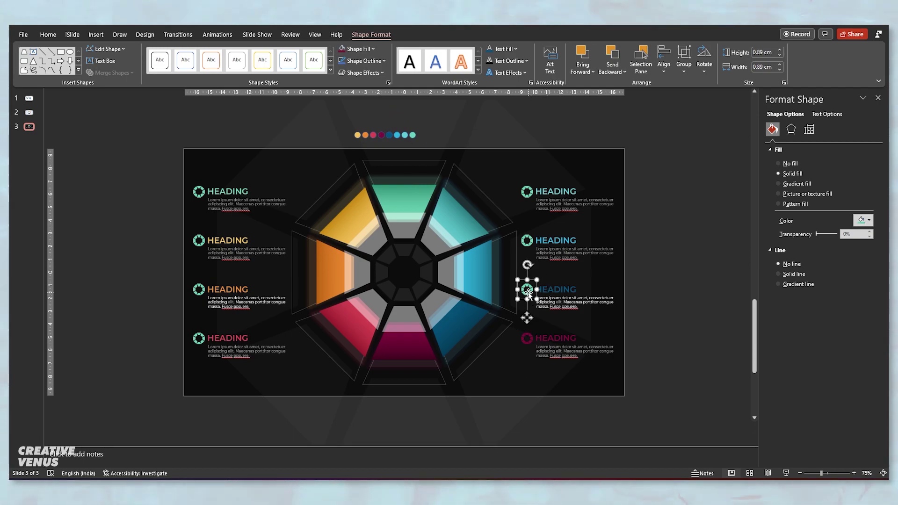
click(372, 48)
click(360, 205)
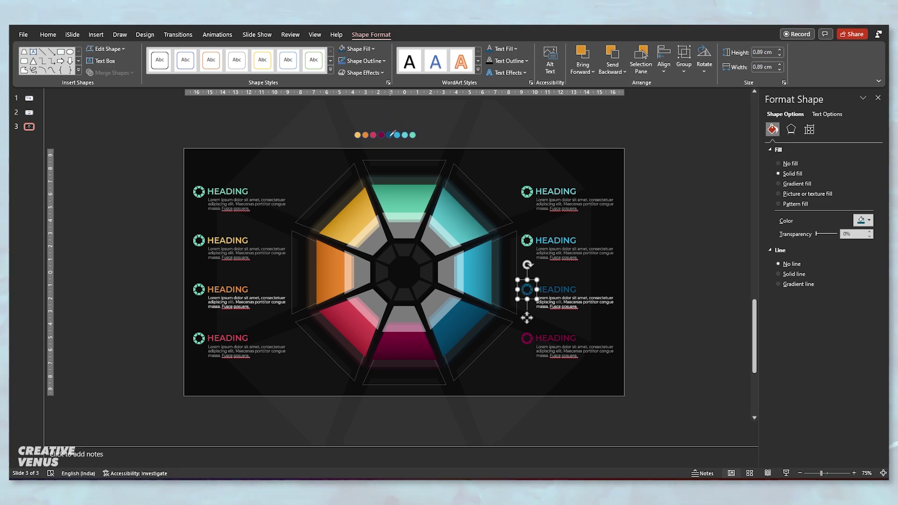
click(527, 241)
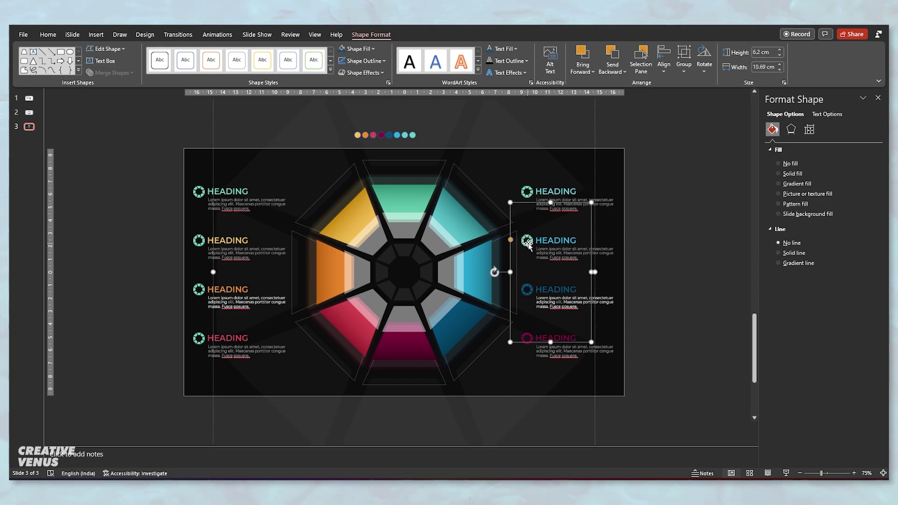
click(363, 50)
click(350, 203)
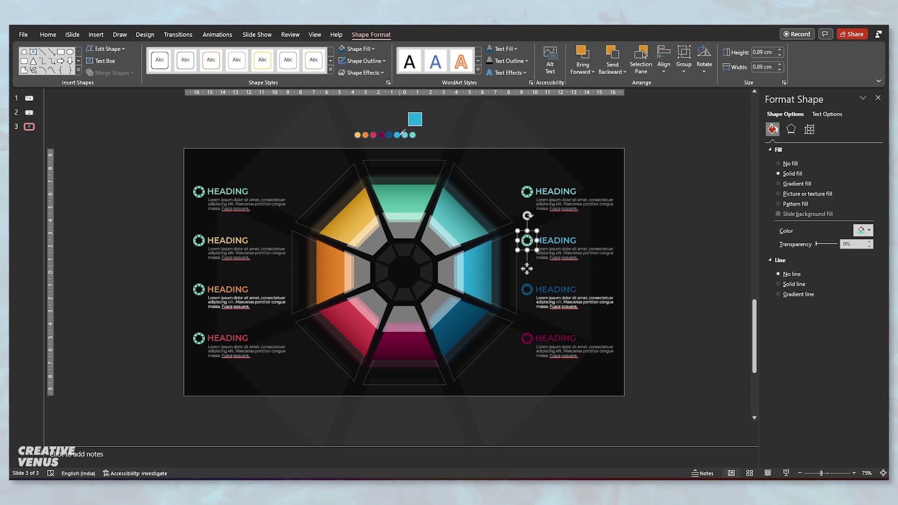
click(527, 191)
click(358, 49)
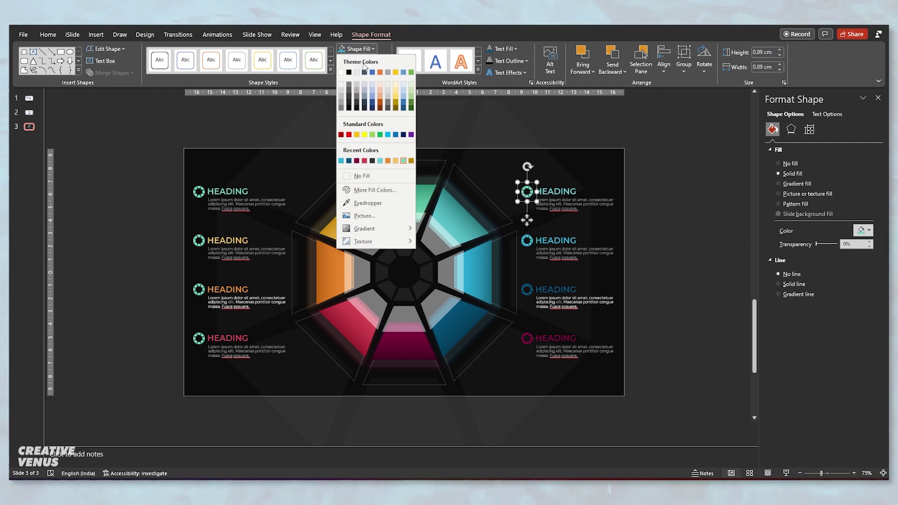
click(368, 202)
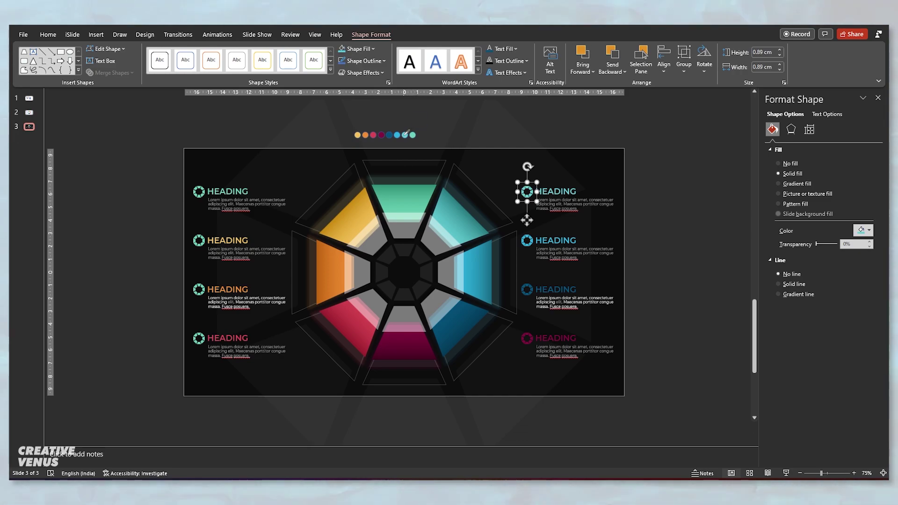
click(151, 236)
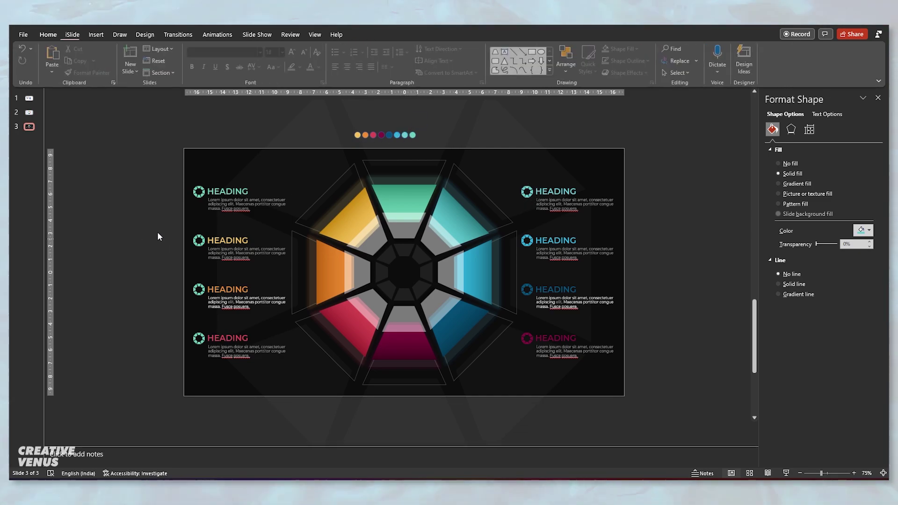
- Fill the second left-hand heading icon with its matching dot colour via the eyedropper
click(199, 241)
click(199, 241)
click(232, 265)
click(232, 264)
click(232, 264)
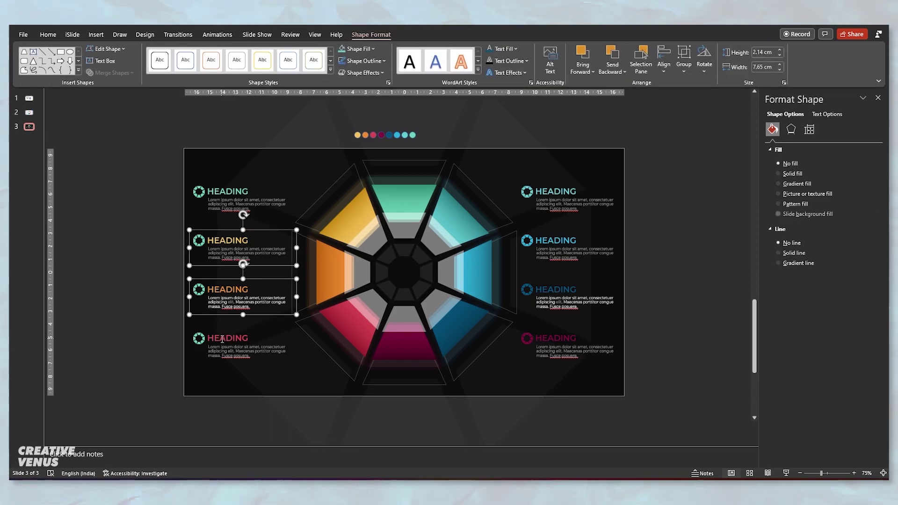
drag(302, 369, 123, 302)
click(123, 302)
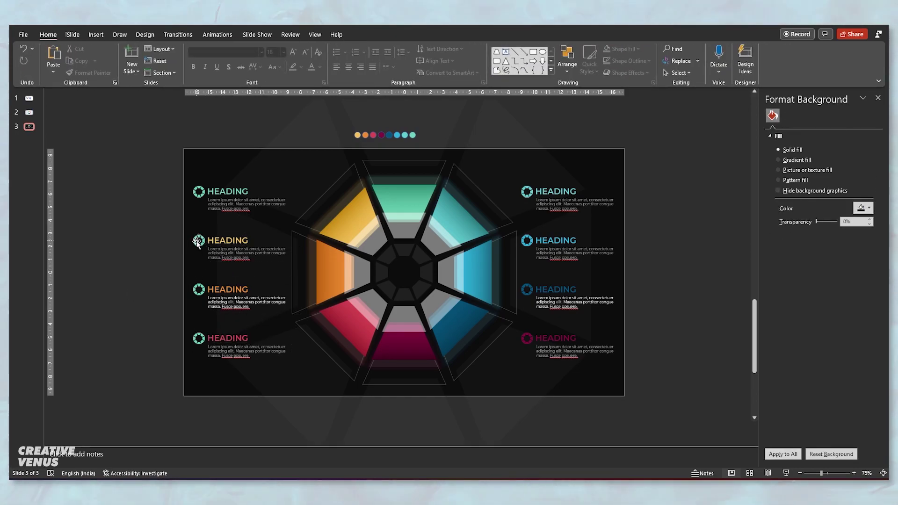
click(199, 241)
click(199, 241)
click(356, 35)
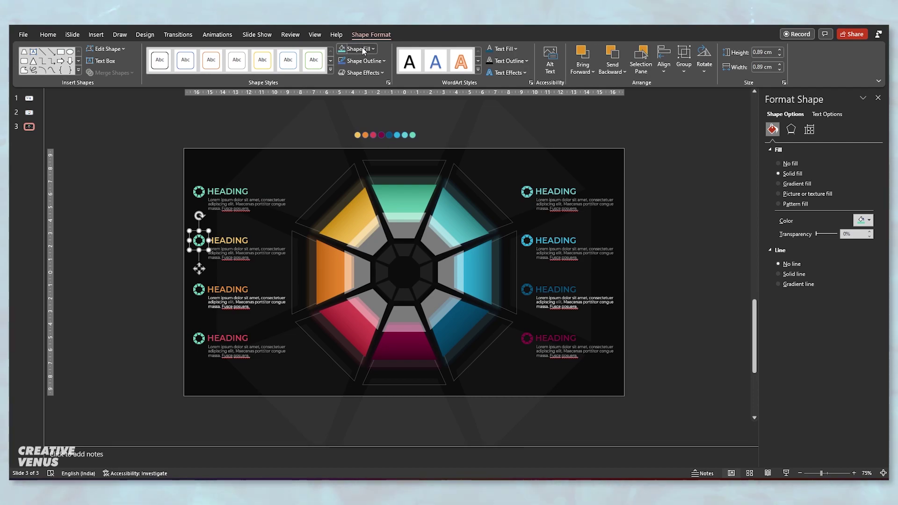
click(363, 51)
click(370, 203)
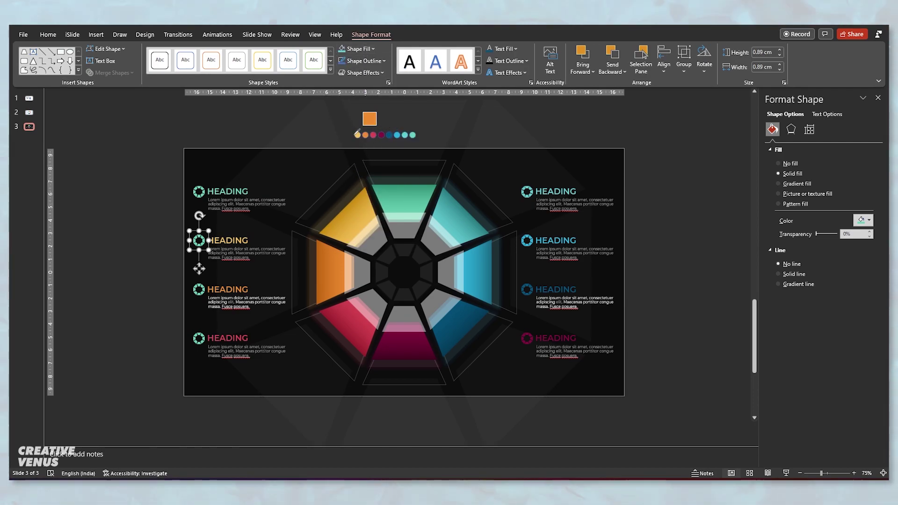
- Fill the third and fourth left-hand icons with their dot colours, the fourth magenta
click(200, 296)
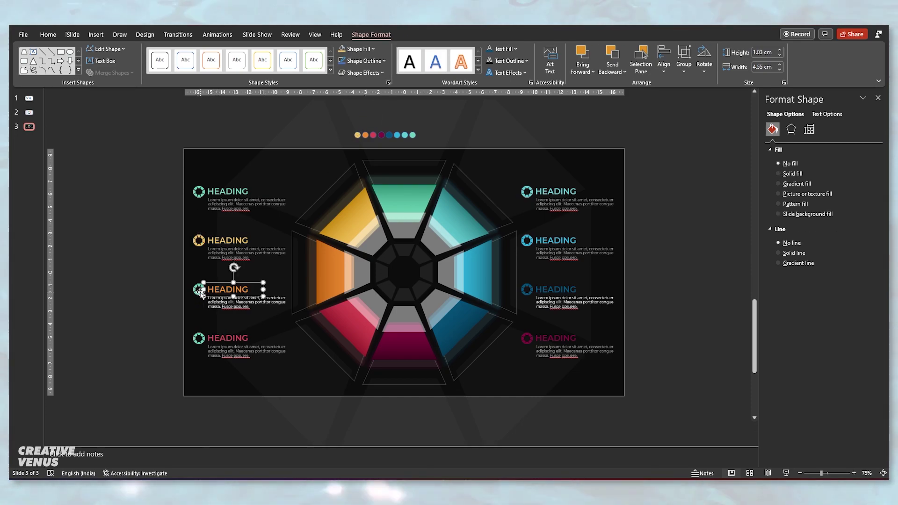
click(358, 49)
click(356, 196)
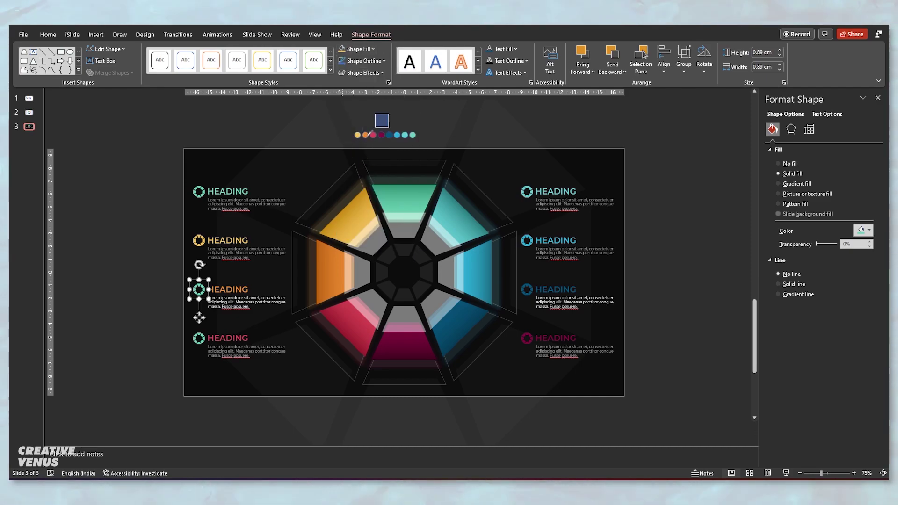
click(199, 341)
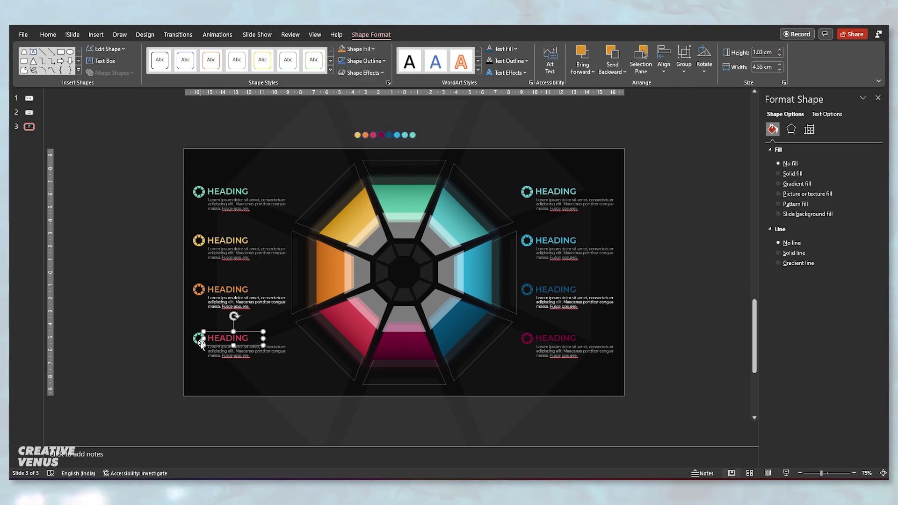
click(356, 49)
click(356, 196)
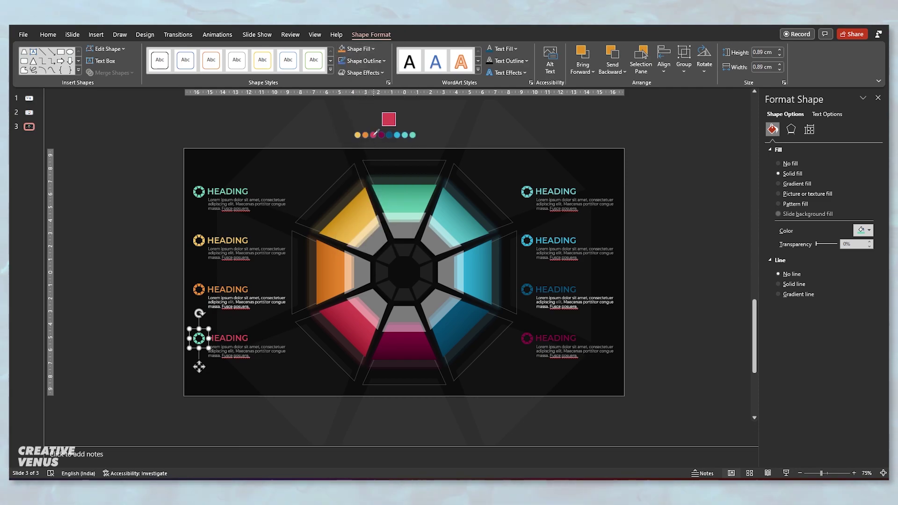
click(120, 267)
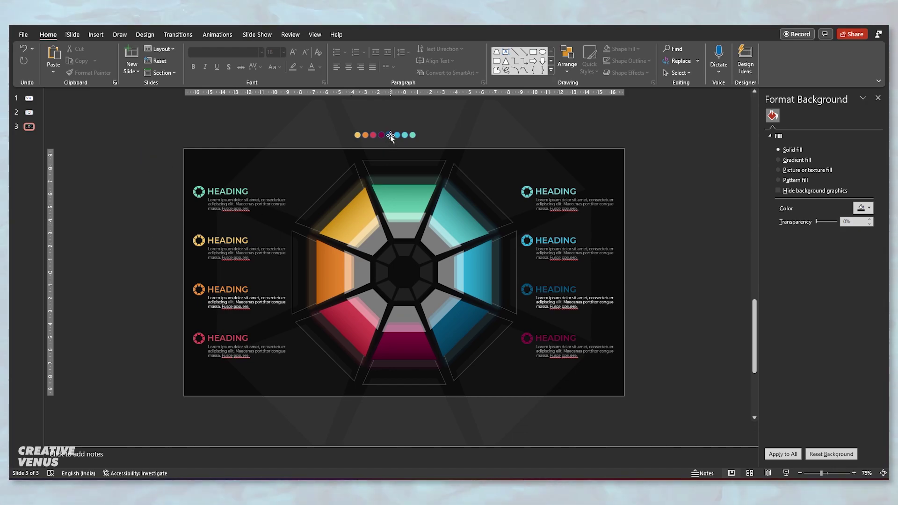
- Move the colour dot row into the slide's top-left corner and deselect it
click(412, 136)
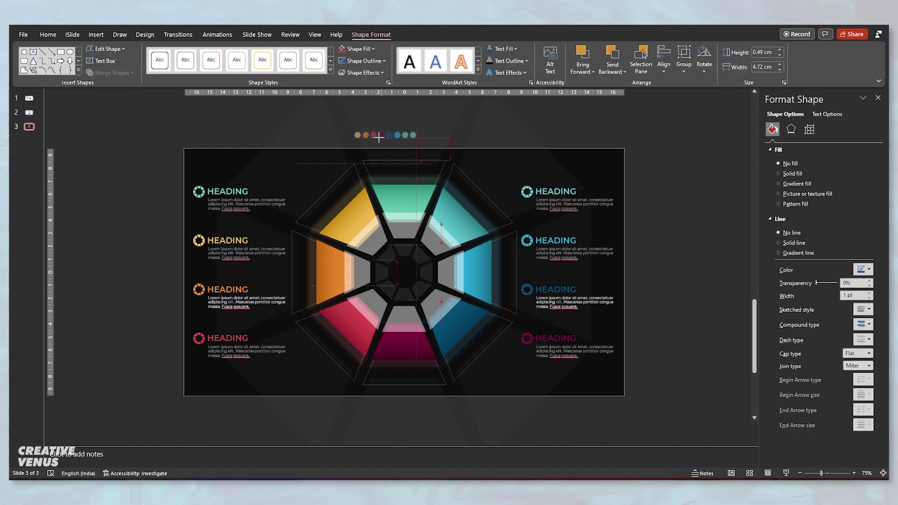
drag(378, 136, 410, 189)
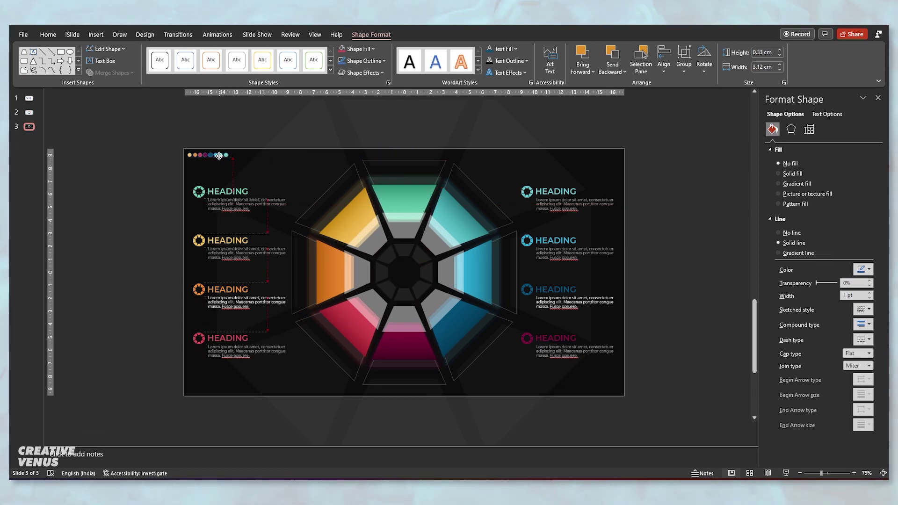
click(87, 174)
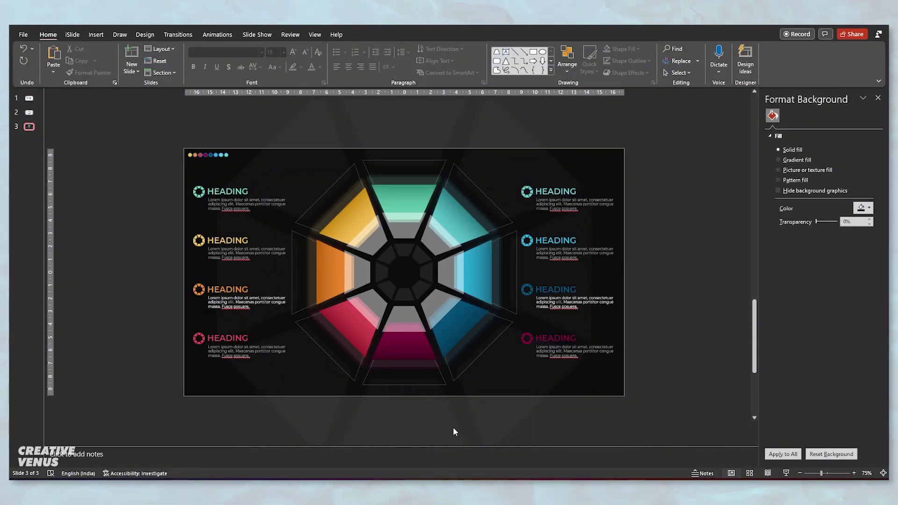
- Tune the background spoke shape's transparency so only a faint lattice shows, then deselect it
click(452, 424)
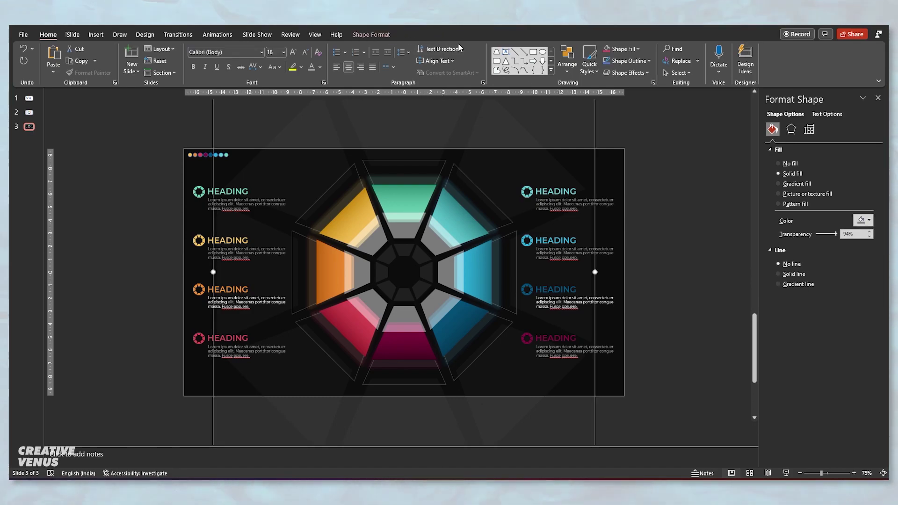
drag(835, 233, 833, 234)
click(785, 473)
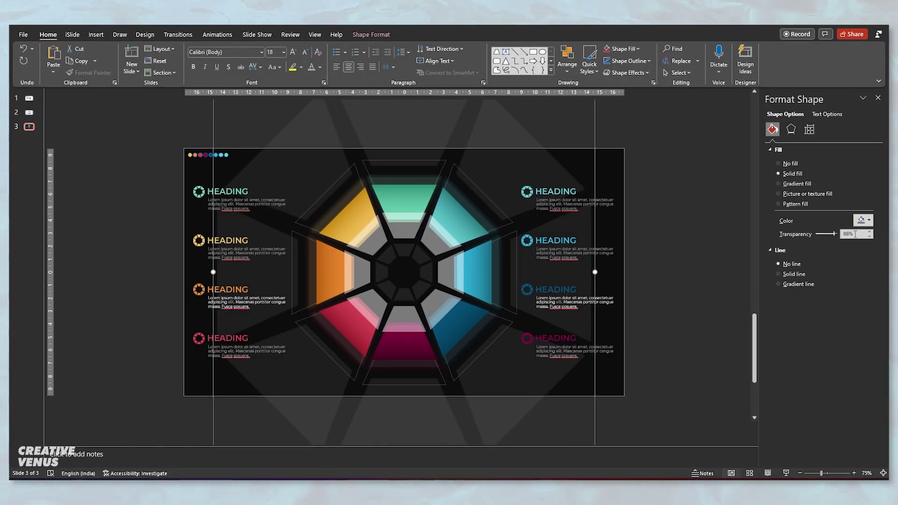
click(869, 233)
click(868, 233)
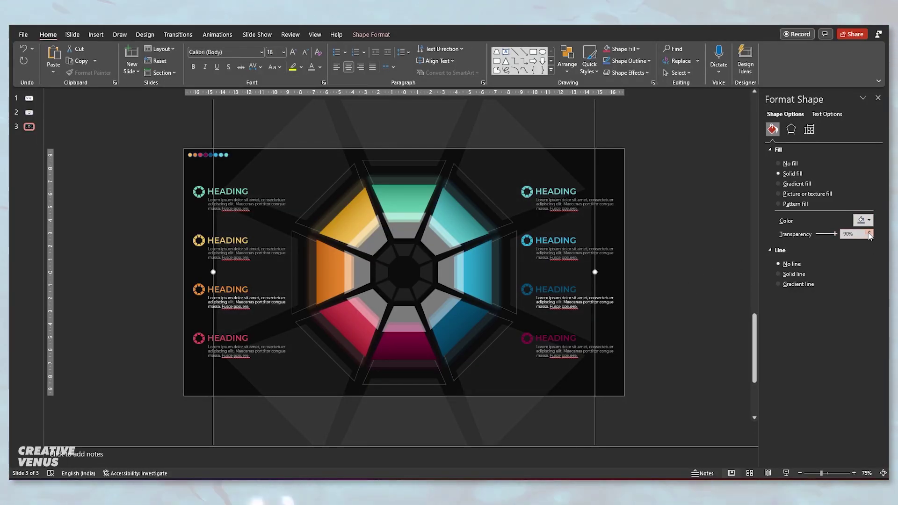
click(543, 209)
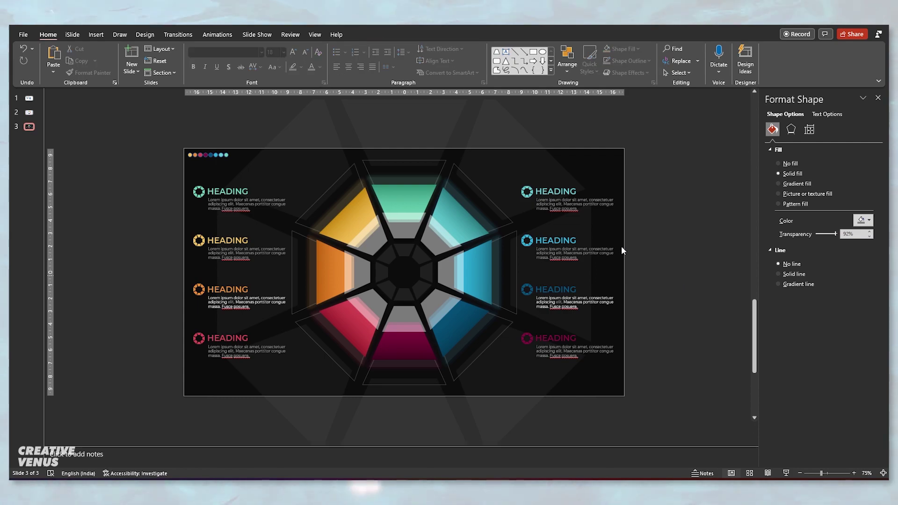
- Insert the clothing icons, size them 1.5 cm square and fill them white
click(93, 34)
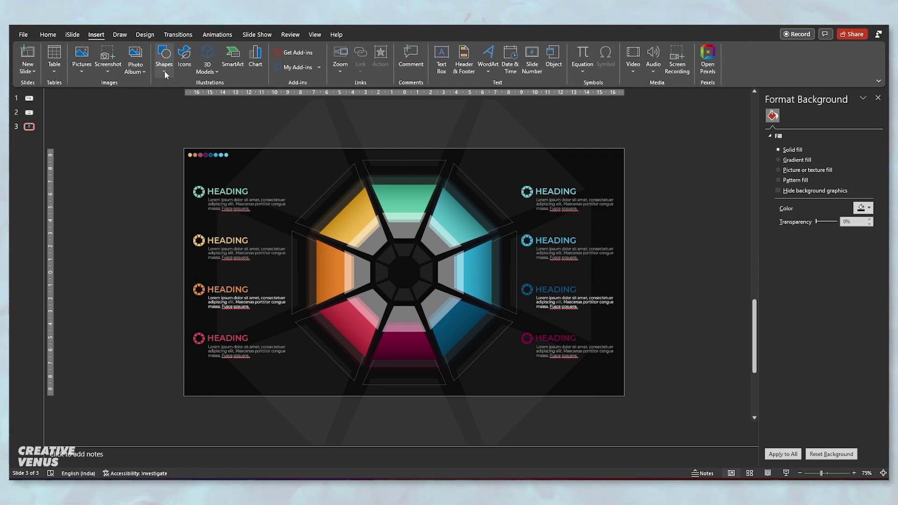
click(190, 70)
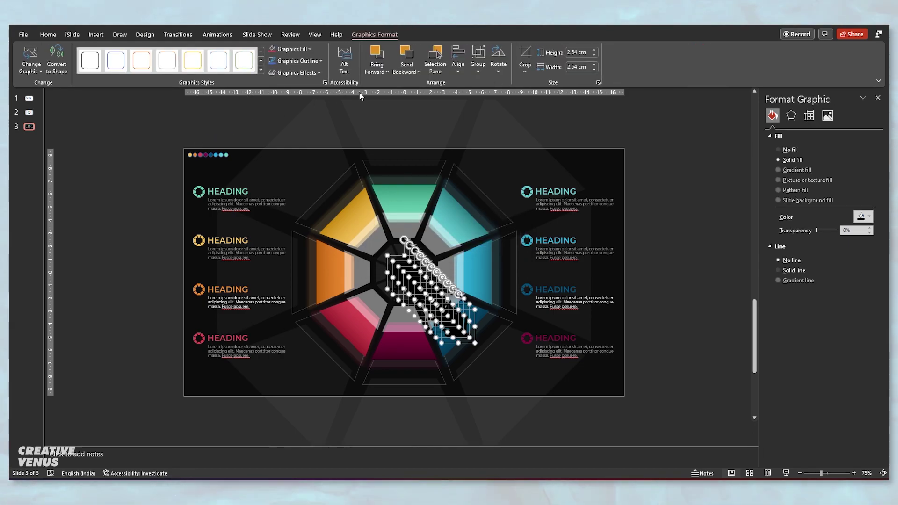
click(593, 55)
click(594, 56)
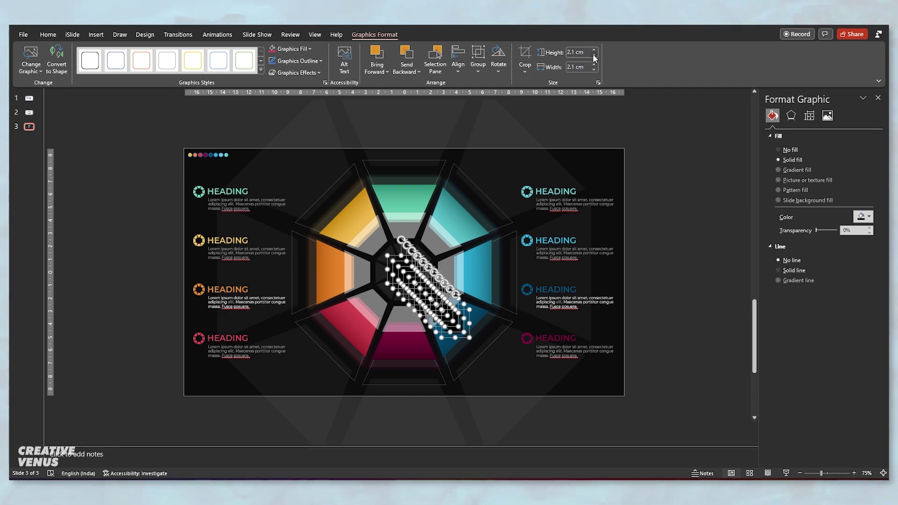
click(594, 56)
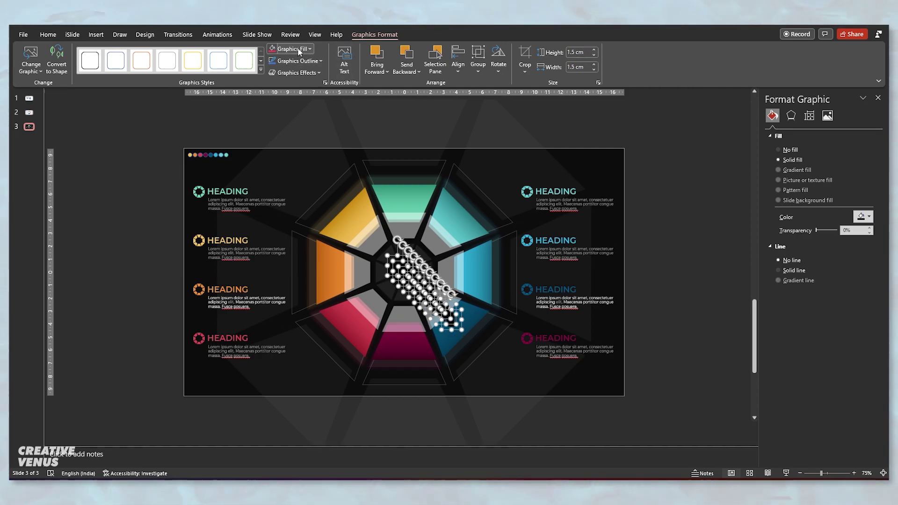
click(310, 49)
click(273, 72)
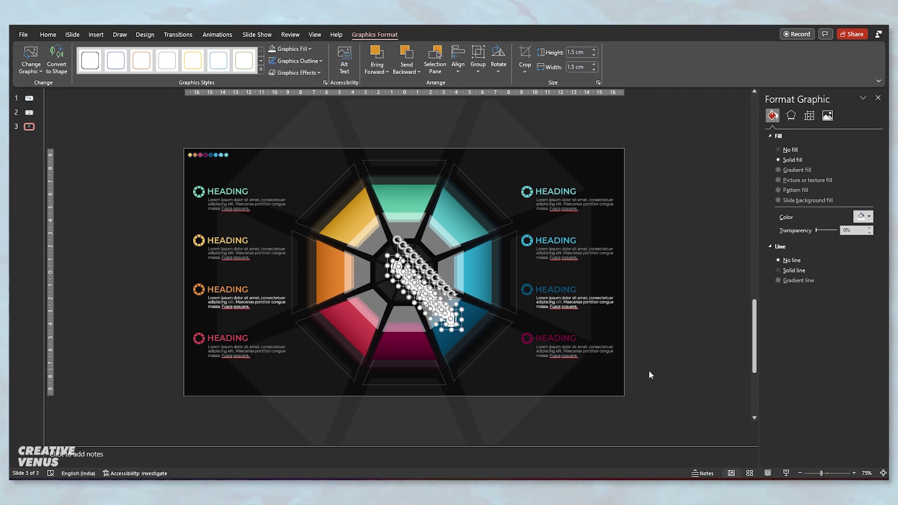
click(493, 338)
- Drag the hat, shorts, jacket, pants, shirt, iron and bag icons into segments, flip-flops centred
click(451, 320)
drag(404, 347, 405, 349)
drag(443, 316, 405, 206)
drag(441, 310, 475, 271)
drag(428, 295, 447, 255)
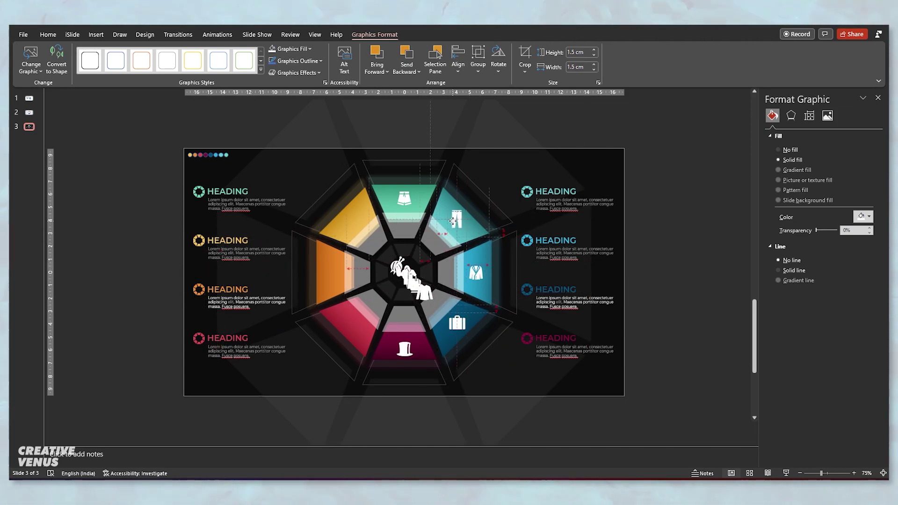
drag(453, 221, 454, 220)
drag(413, 273, 344, 220)
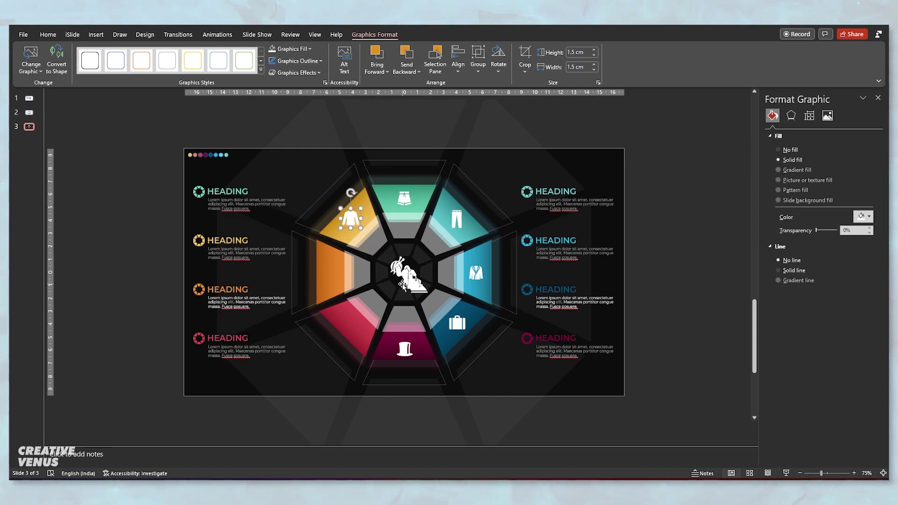
drag(403, 285, 327, 272)
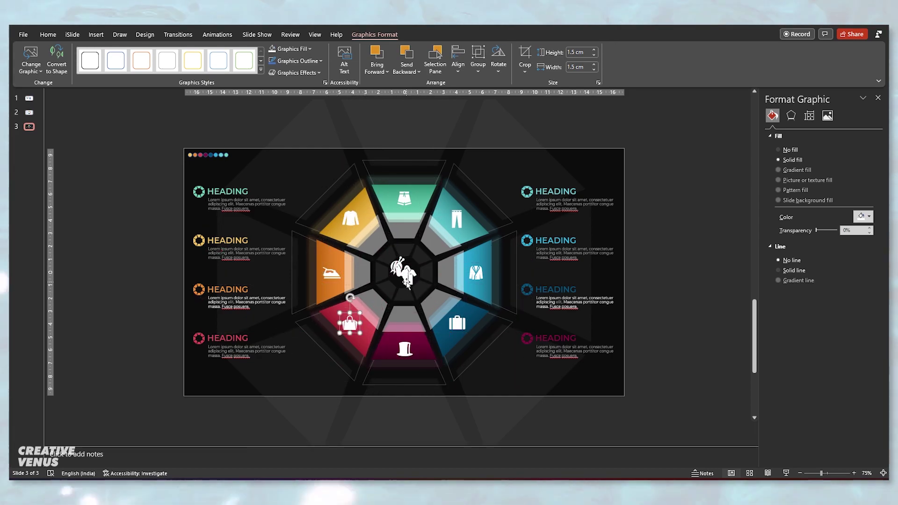
drag(407, 280, 465, 293)
click(465, 293)
mouse_move(406, 270)
mouse_down()
mouse_move(425, 274)
mouse_move(404, 272)
mouse_up()
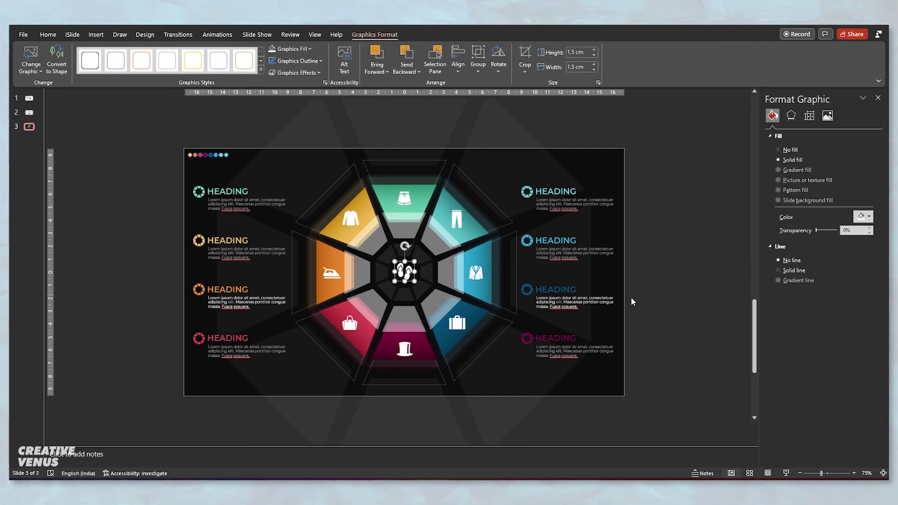
click(656, 320)
- Centre the shorts and hat icons horizontally, nudging the hat up and the pants left
click(407, 199)
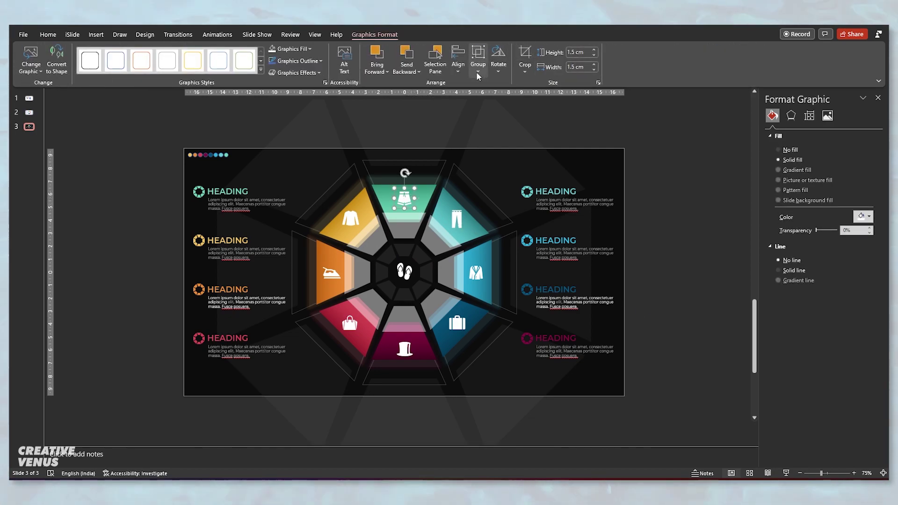
click(458, 61)
click(470, 98)
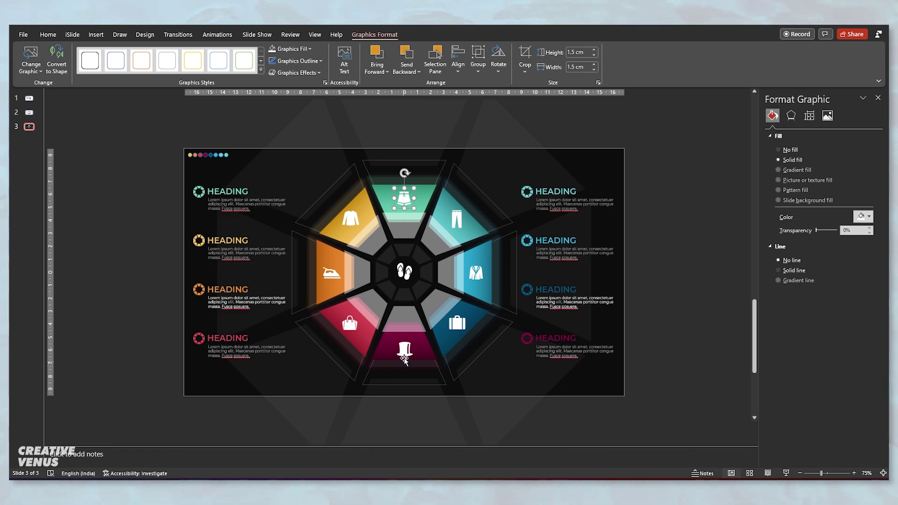
key(Tab)
click(457, 63)
click(470, 98)
drag(407, 346, 407, 345)
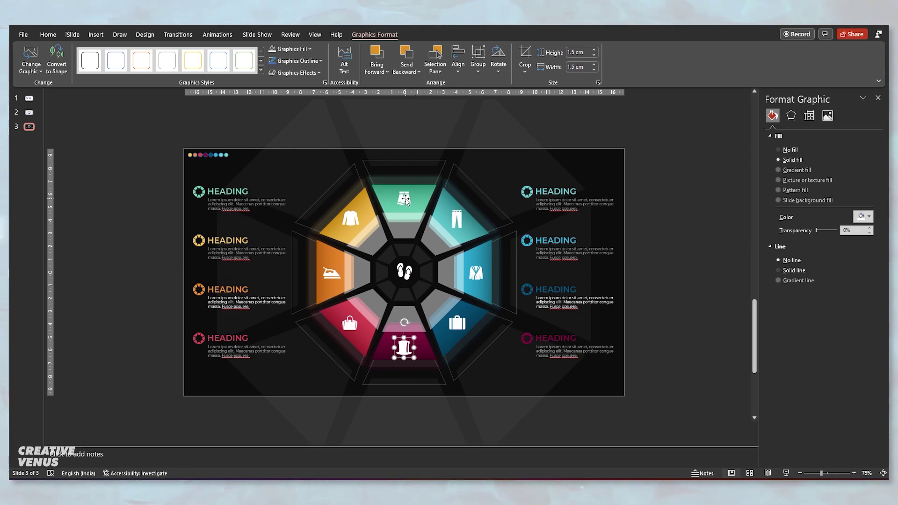
click(457, 219)
drag(457, 218, 455, 219)
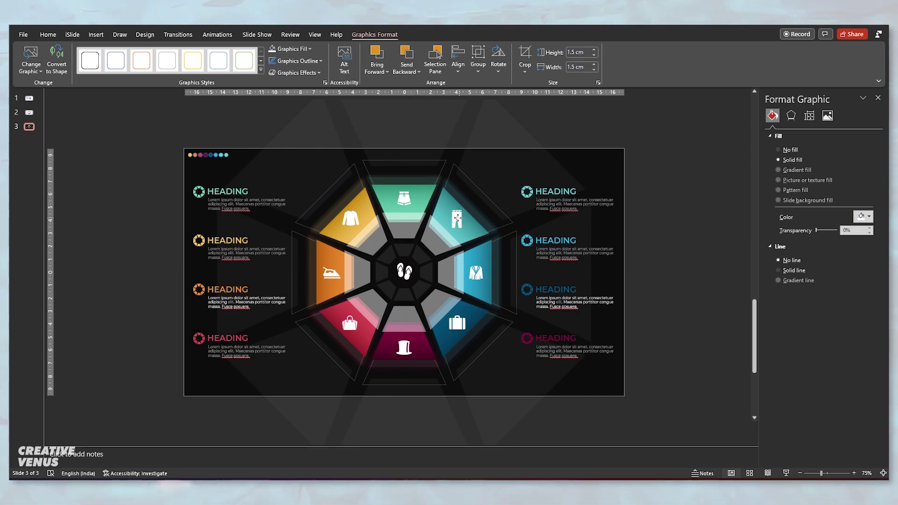
- Level the shirt/pants, bag/briefcase and iron/jacket icon pairs vertically
shift+click(361, 210)
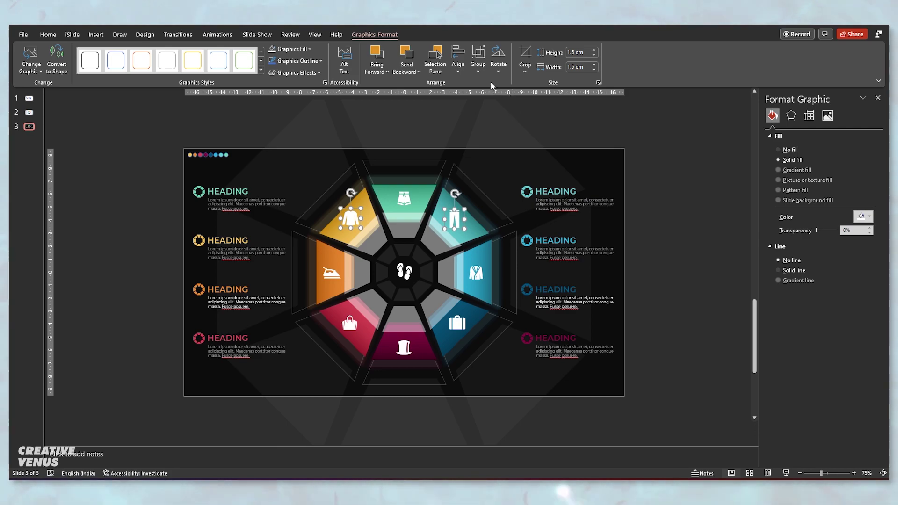
click(457, 58)
click(475, 138)
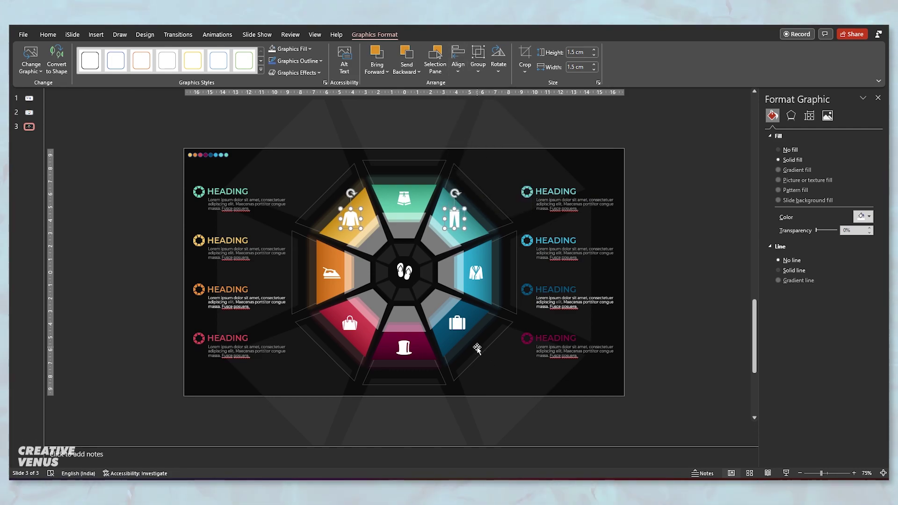
click(457, 323)
shift+click(353, 327)
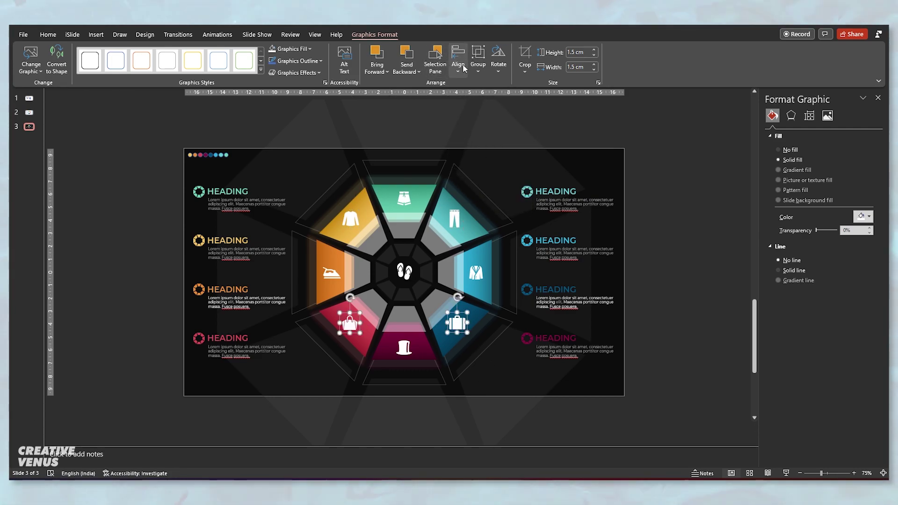
click(458, 59)
click(483, 138)
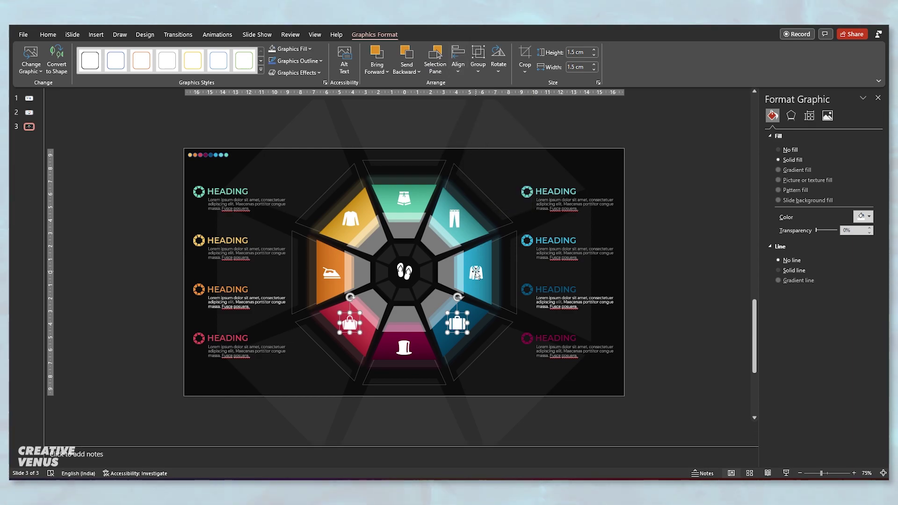
click(476, 274)
shift+click(332, 273)
click(458, 61)
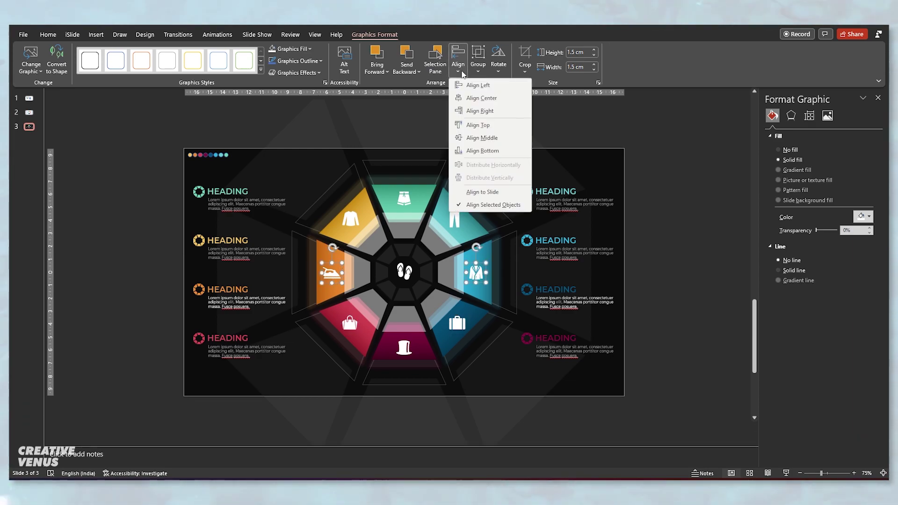
click(481, 138)
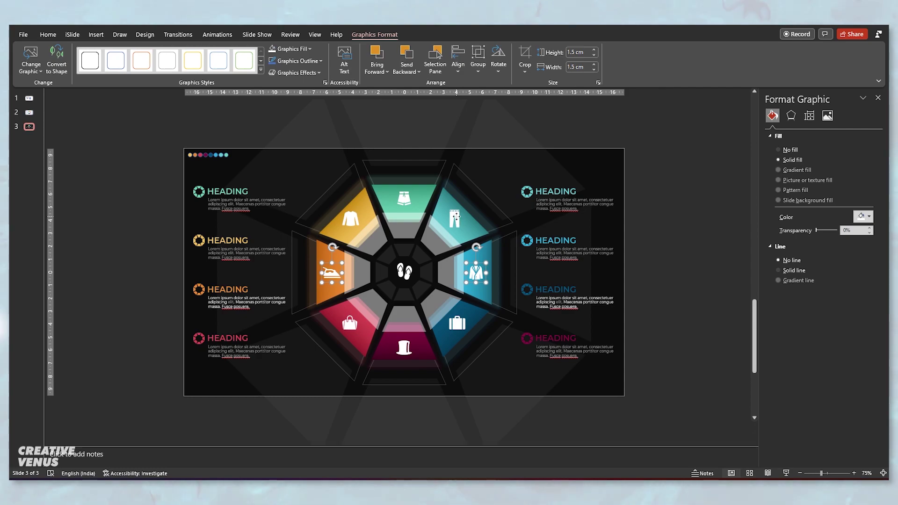
- Select all eight segment icons together
shift+click(456, 217)
shift+click(404, 198)
shift+click(351, 219)
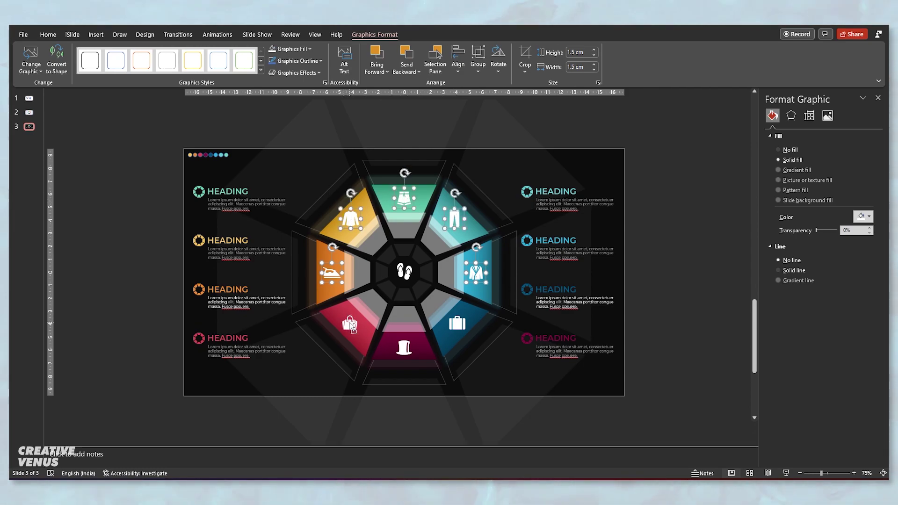
shift+click(350, 325)
shift+click(404, 347)
shift+click(459, 322)
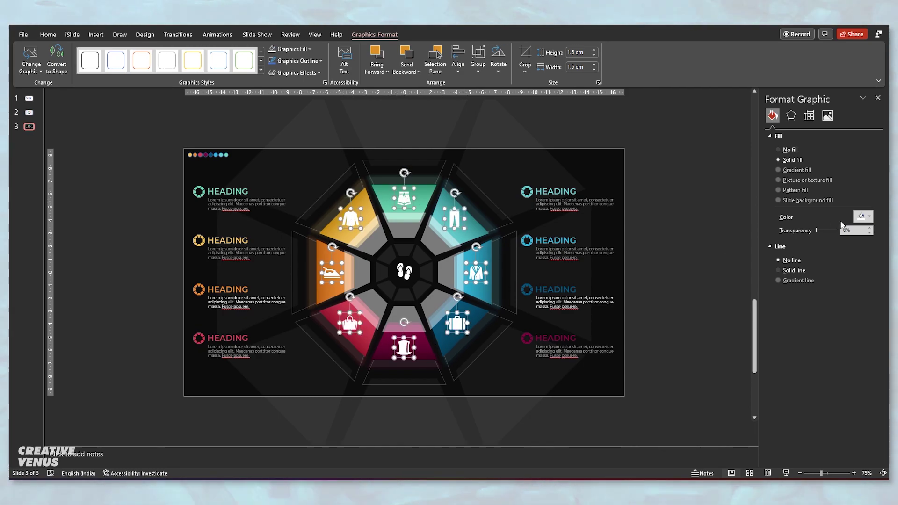
- Set the selected icons' fill transparency to 26%
mouse_move(814, 231)
mouse_down()
mouse_move(834, 229)
mouse_move(821, 229)
mouse_up()
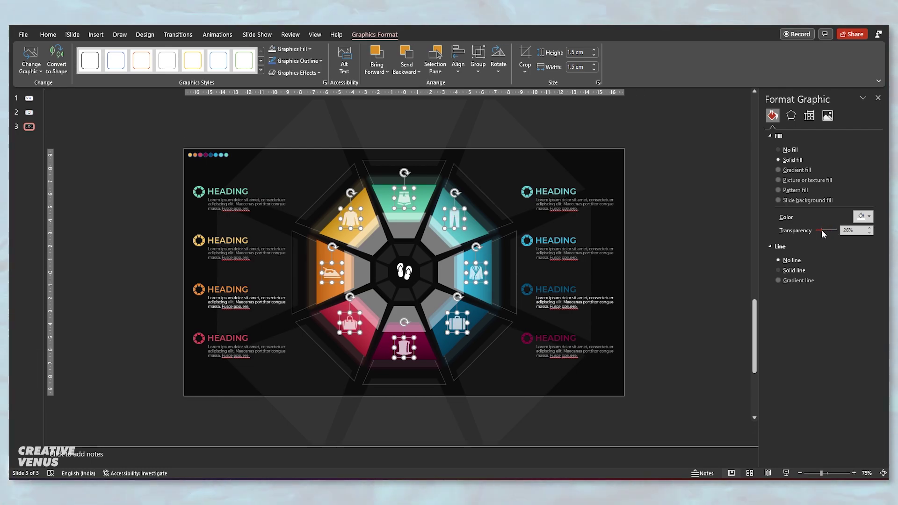